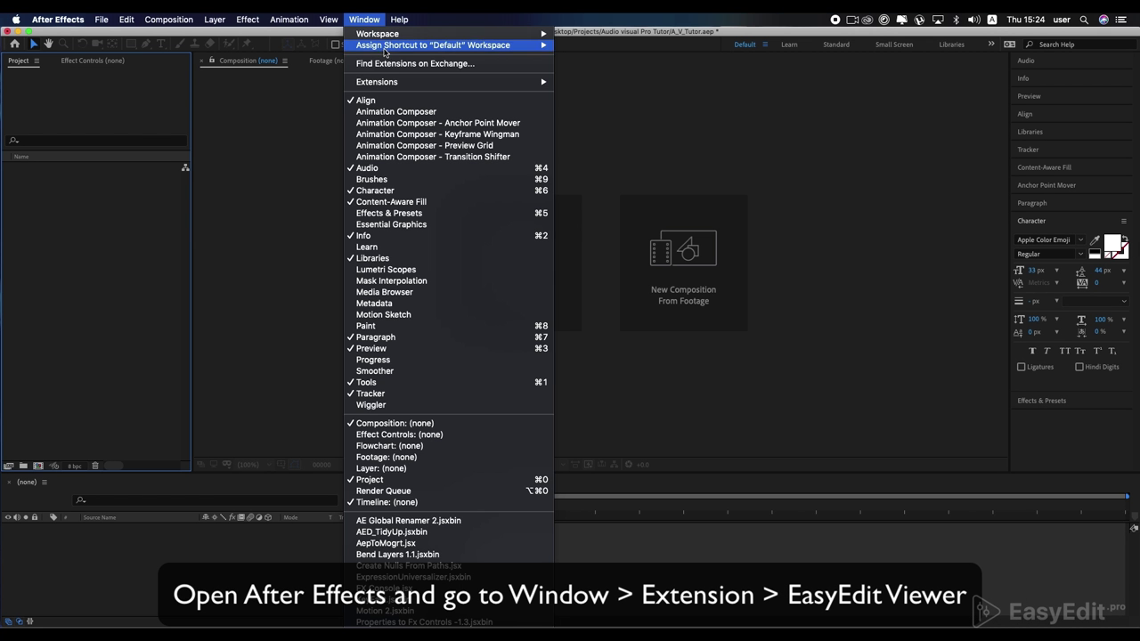
# Step: Open the EasyEdit Viewer extension panel from Window > Extensions and widen it
pyautogui.moveTo(408, 82)
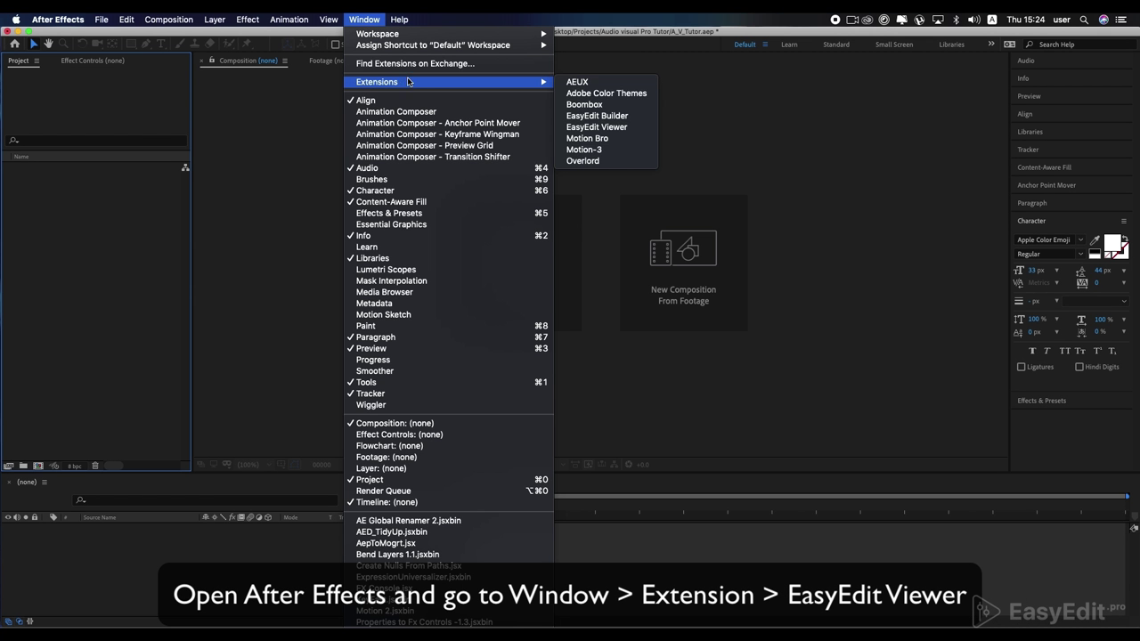
pyautogui.click(604, 128)
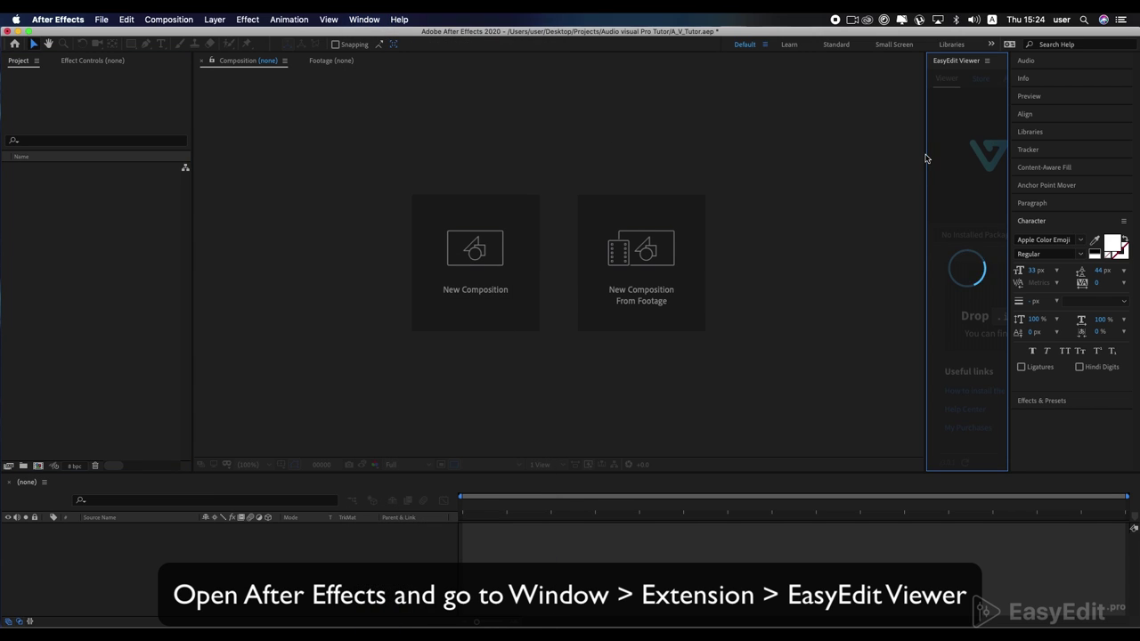
pyautogui.moveTo(927, 162); pyautogui.dragTo(705, 173)
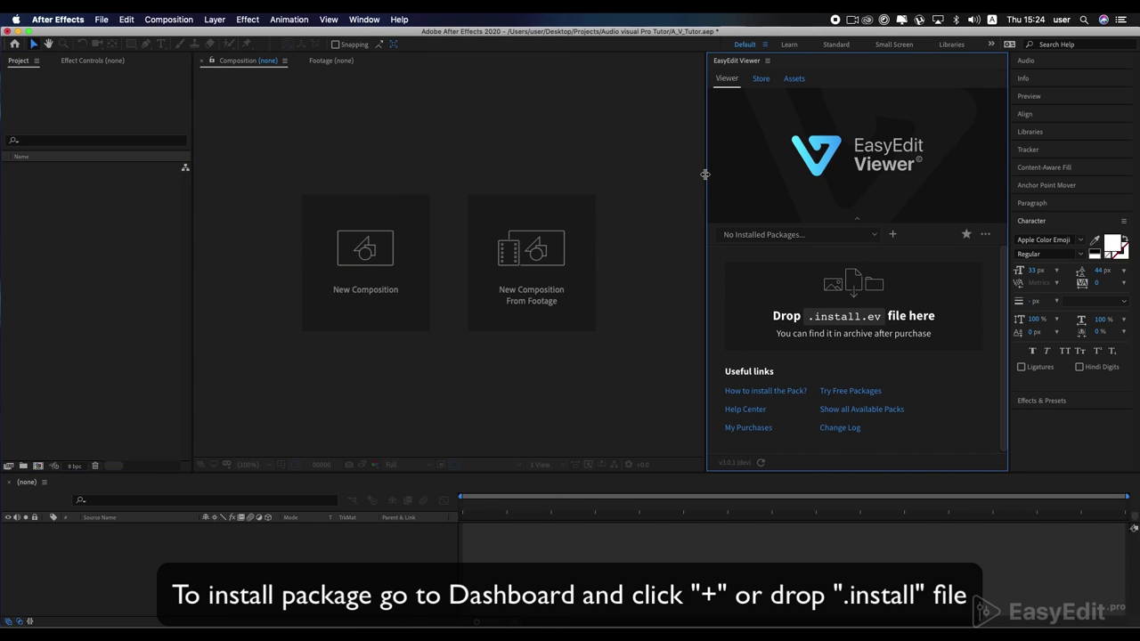
# Step: Install Audio Visual Pro from its .install.ev file and activate it with the buyer's e-mail and purchase code
pyautogui.click(893, 235)
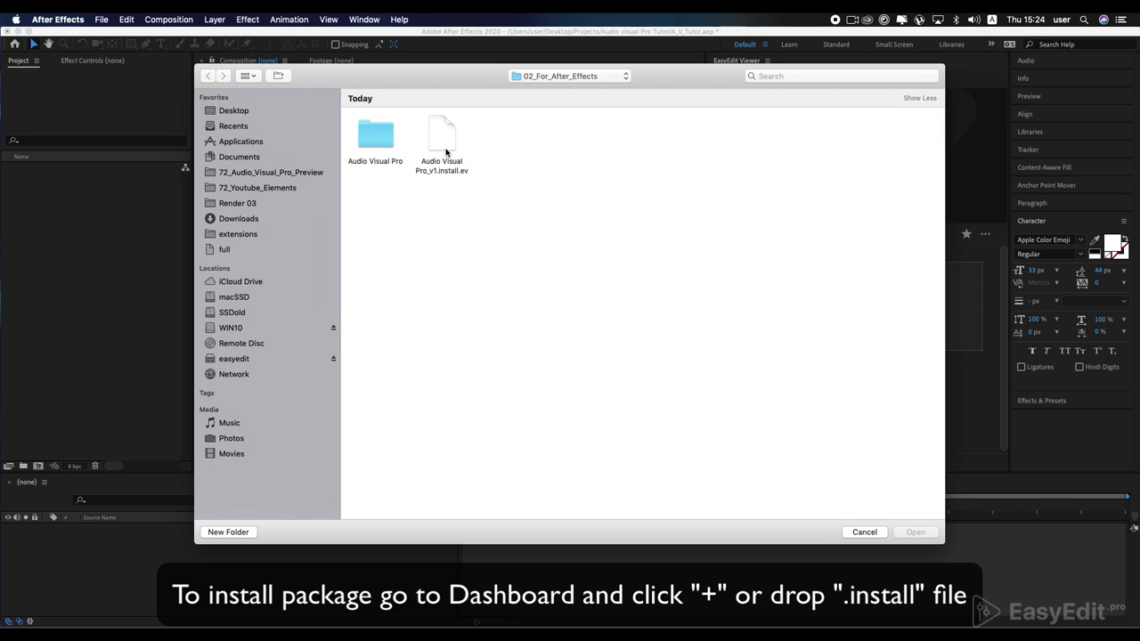
pyautogui.doubleClick(446, 153)
pyautogui.click(839, 330)
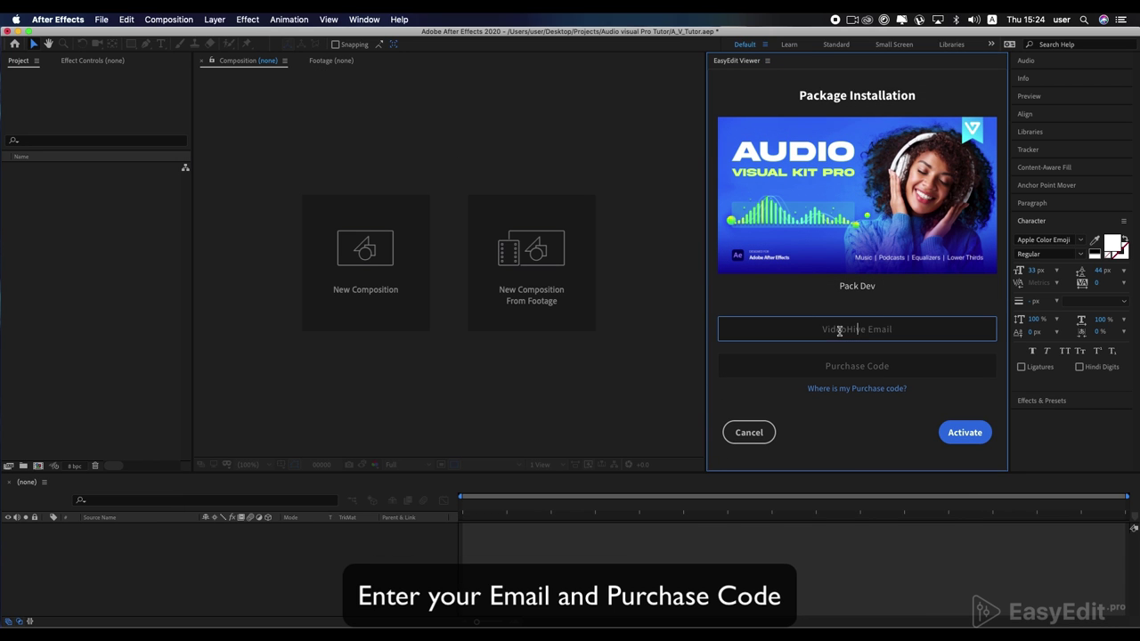
pyautogui.click(923, 366)
pyautogui.press('super+v')
pyautogui.click(958, 432)
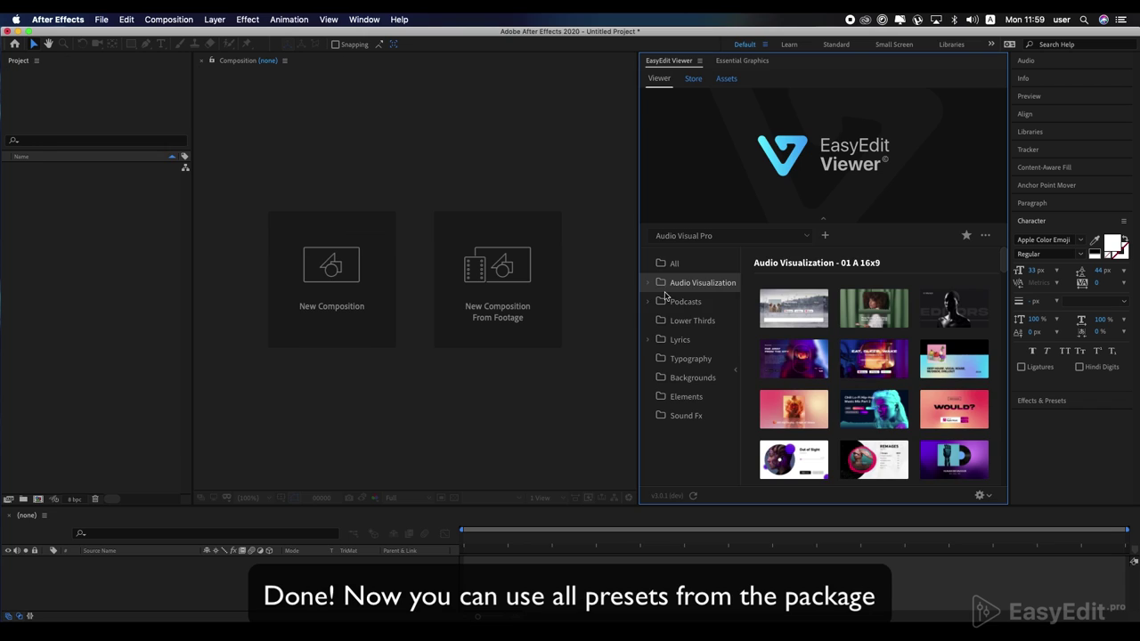
# Step: Browse the Podcasts, Lower Thirds, Lyrics, Typography, Backgrounds and Elements, and Sound Fx categories
pyautogui.click(680, 301)
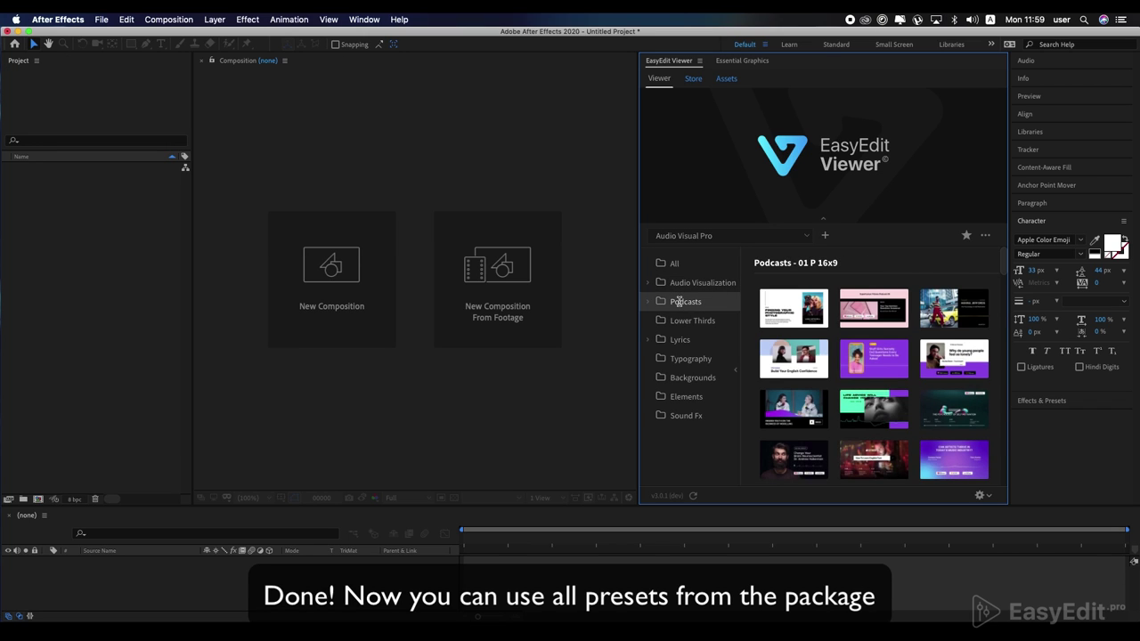
pyautogui.click(682, 322)
pyautogui.click(681, 339)
pyautogui.click(682, 358)
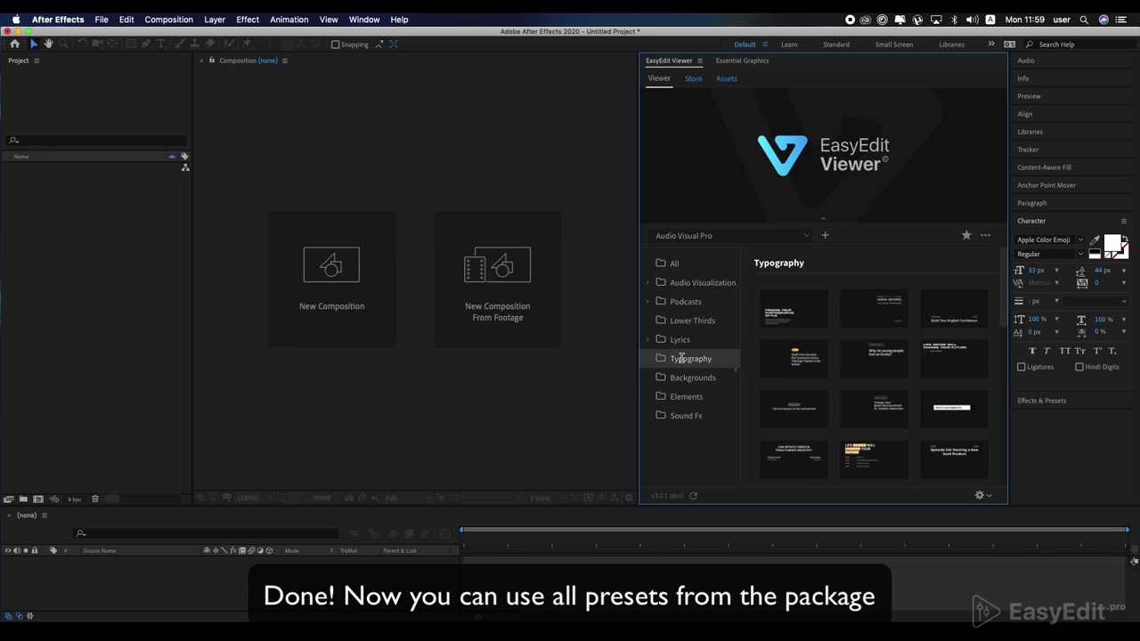
pyautogui.click(680, 377)
pyautogui.click(683, 396)
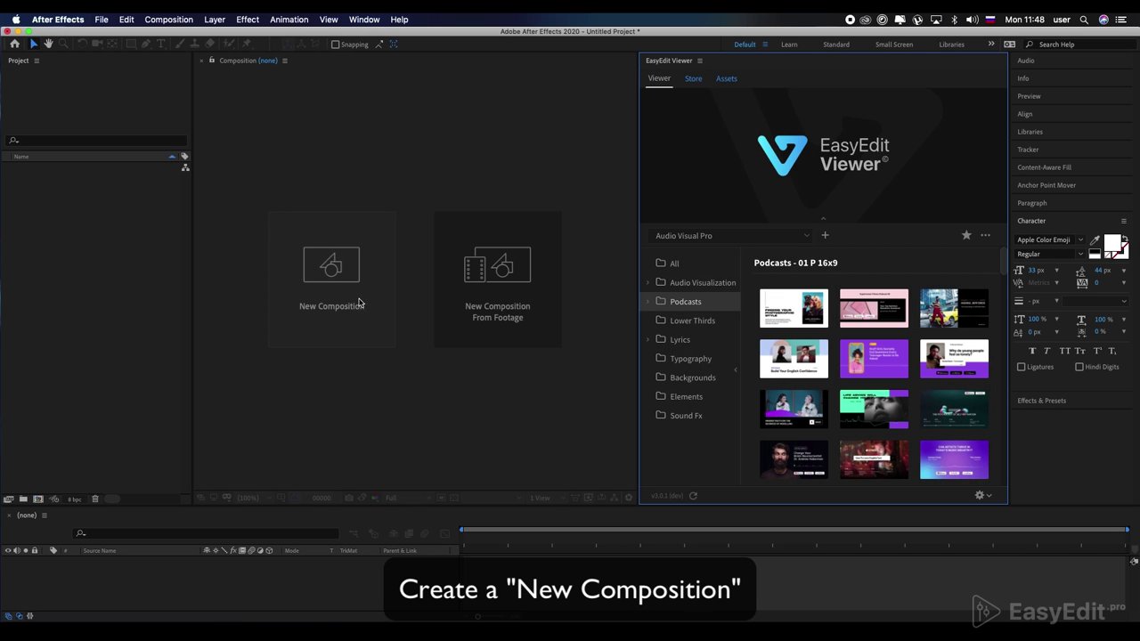
# Step: Create new composition Comp 1 and import the Podcasts 03 16x9 template into it
pyautogui.click(359, 302)
pyautogui.click(934, 485)
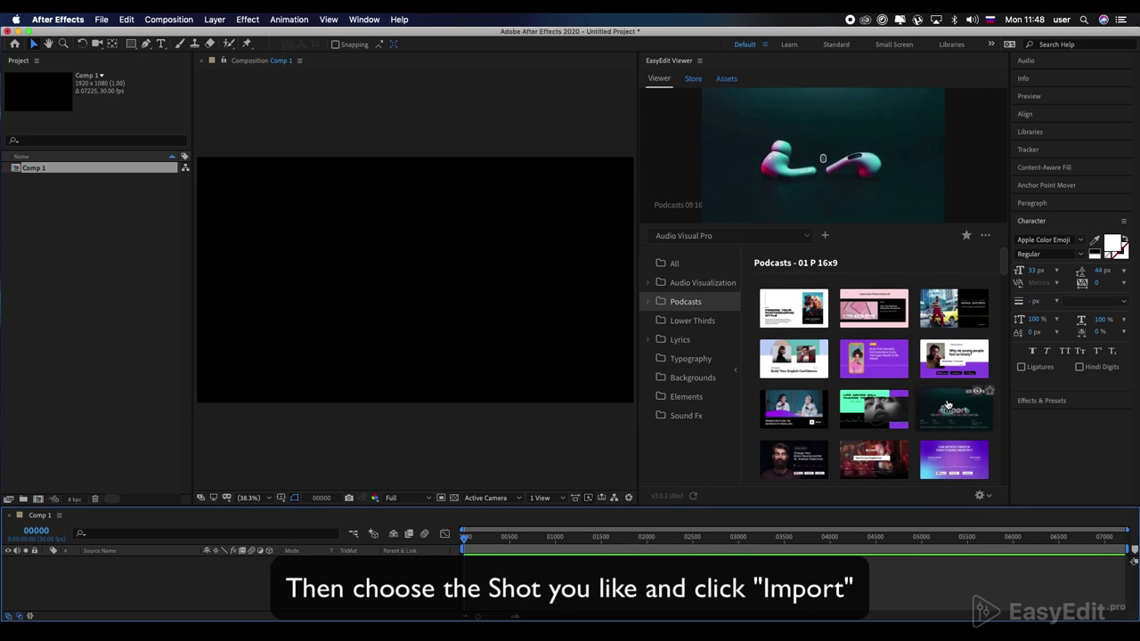
pyautogui.moveTo(951, 328)
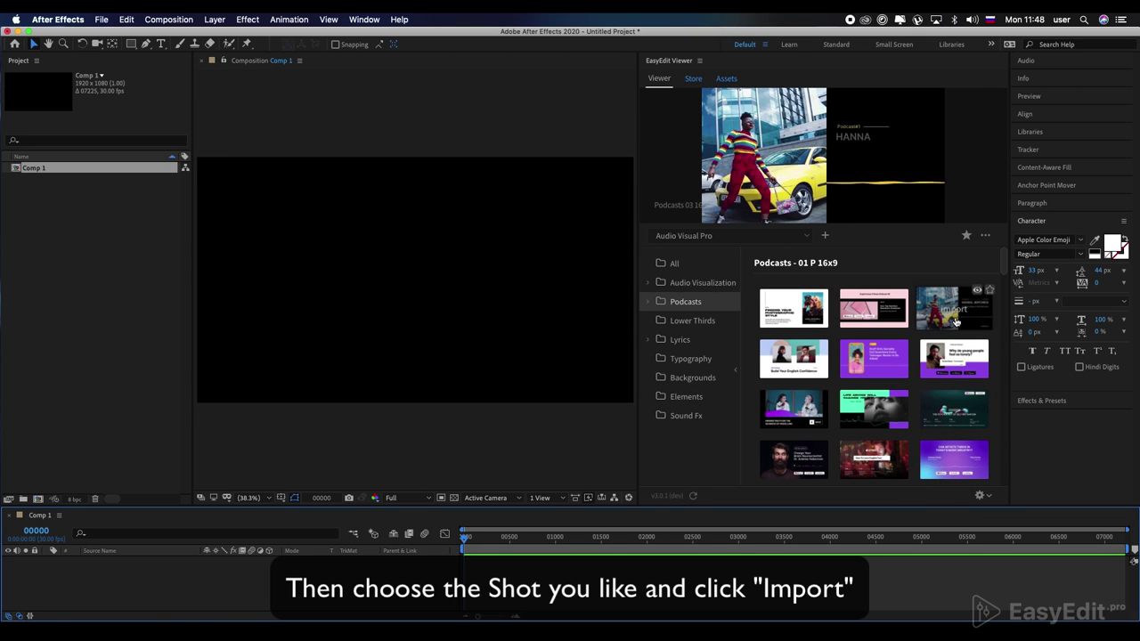
pyautogui.click(955, 321)
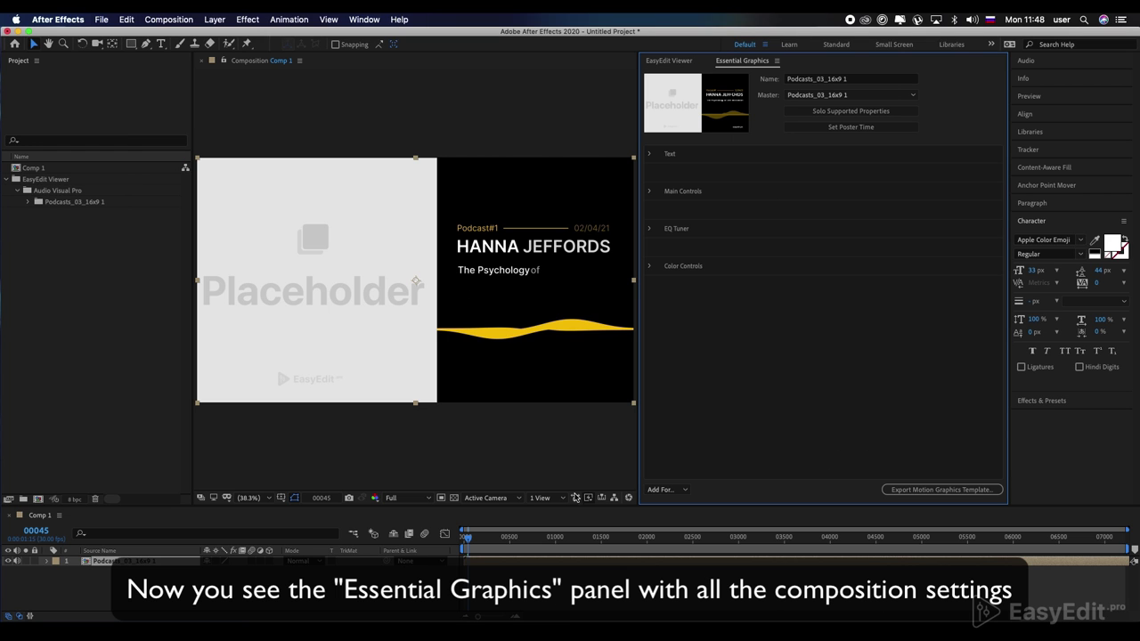
# Step: Scrub the template to frame 428, then check the Text, Main Controls, EQ Tuner and Color Controls groups
pyautogui.moveTo(467, 543); pyautogui.dragTo(505, 541)
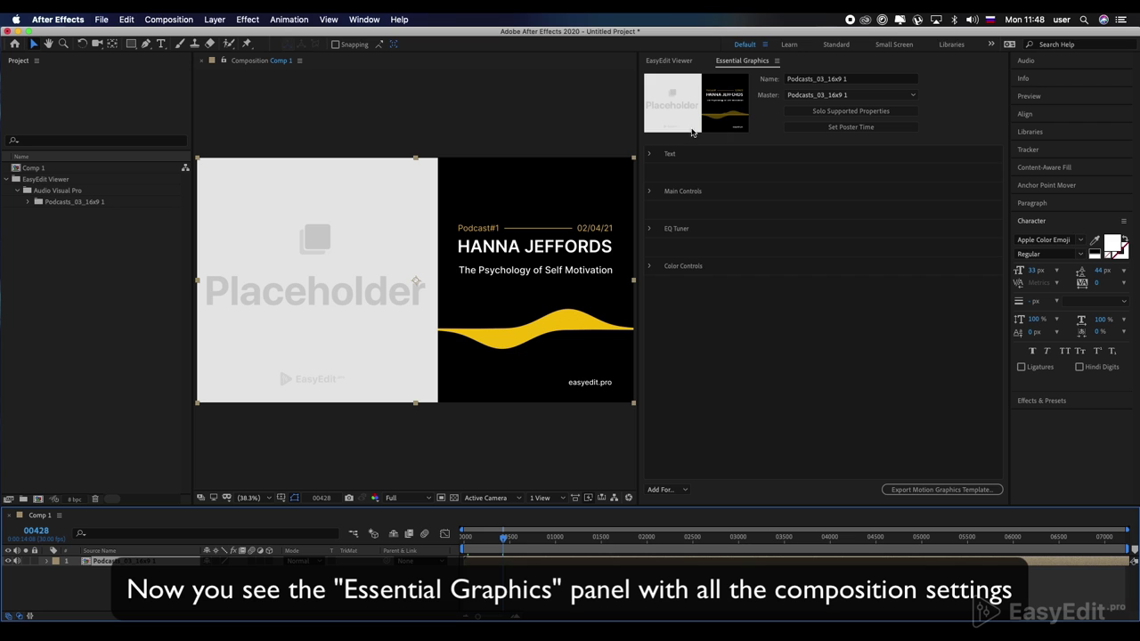
pyautogui.click(650, 154)
pyautogui.click(649, 153)
pyautogui.click(649, 191)
pyautogui.click(650, 192)
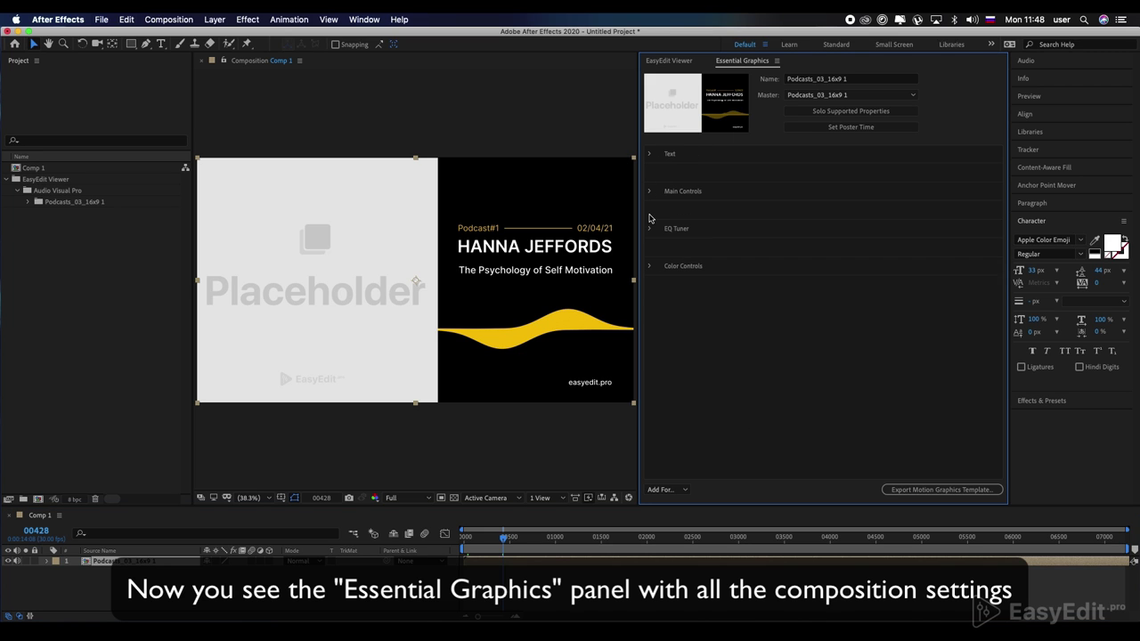
pyautogui.click(650, 229)
pyautogui.click(649, 229)
pyautogui.click(652, 266)
pyautogui.click(651, 267)
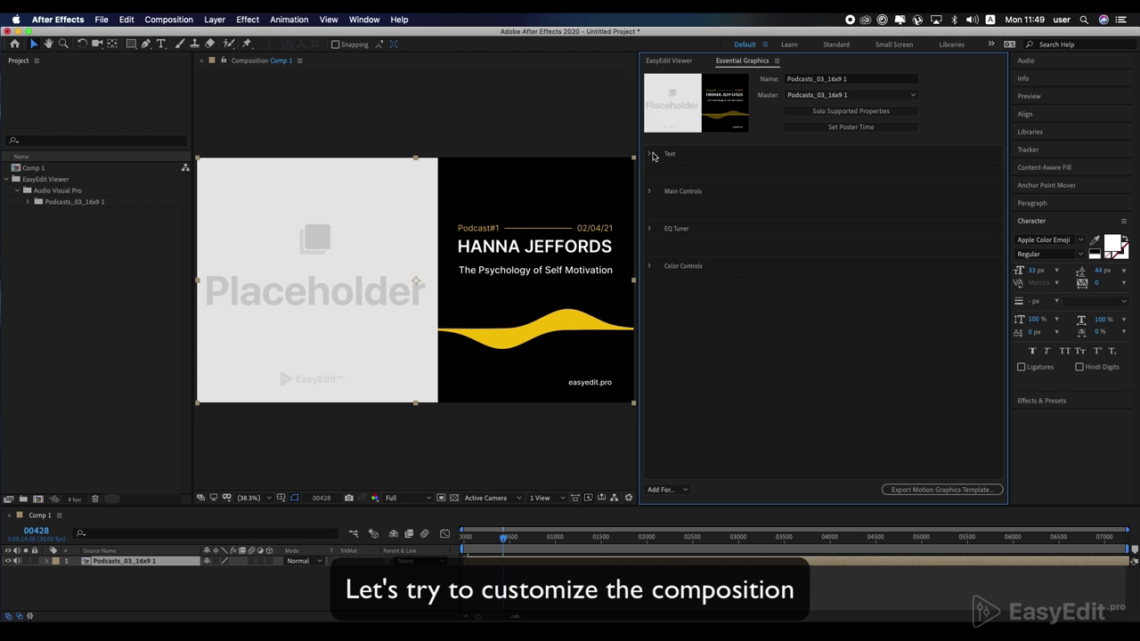
# Step: Expand the Text group and change the Text 01 podcast number to Podcast#5
pyautogui.click(650, 155)
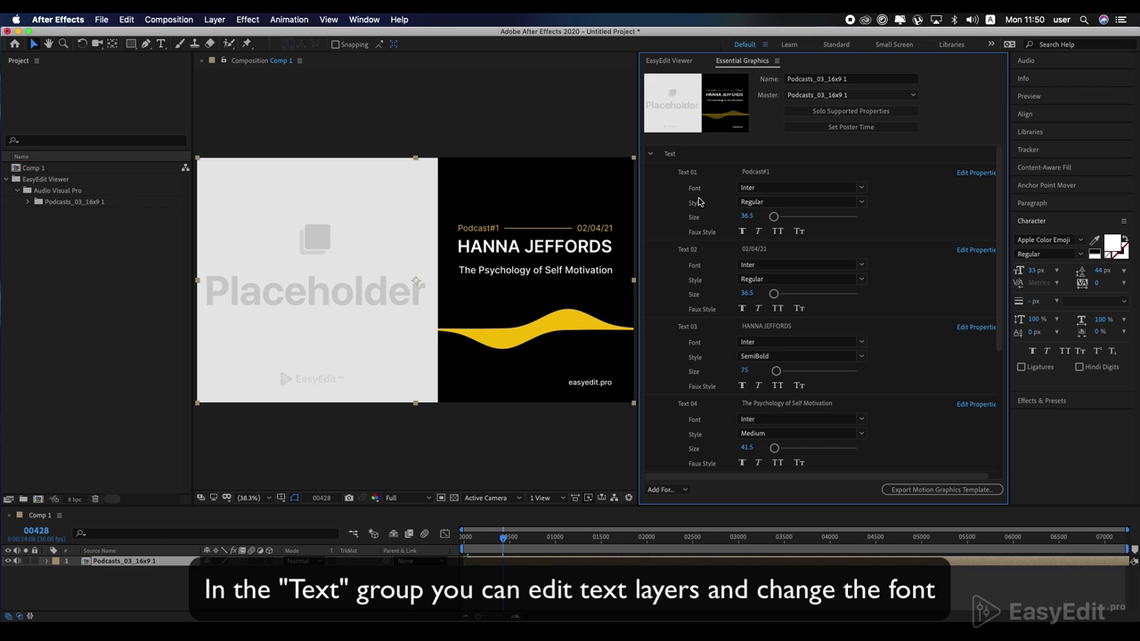
pyautogui.click(777, 172)
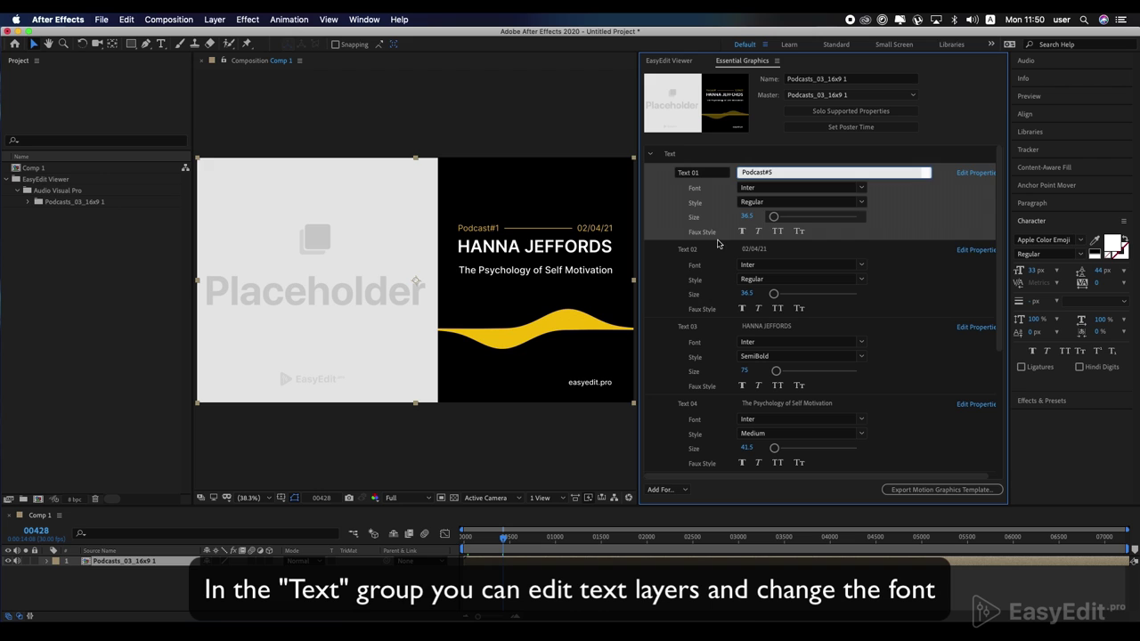
pyautogui.click(673, 282)
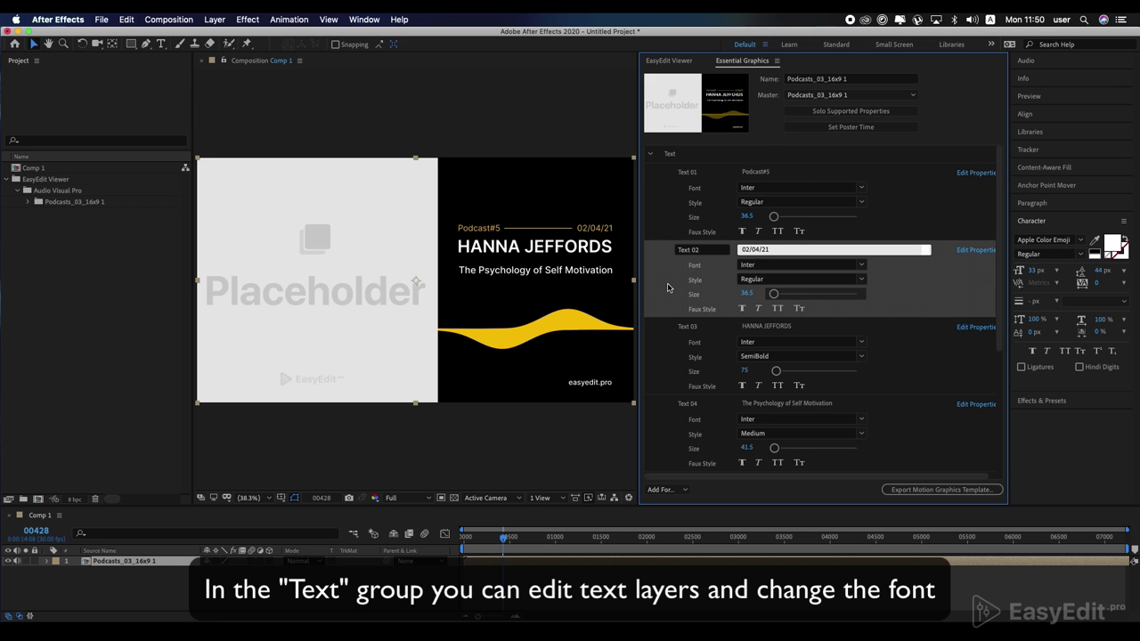
# Step: Replace the Text 03 headline with a new host name
pyautogui.scroll(-1, 668, 286)
pyautogui.click(772, 290)
pyautogui.tripleClick(771, 290)
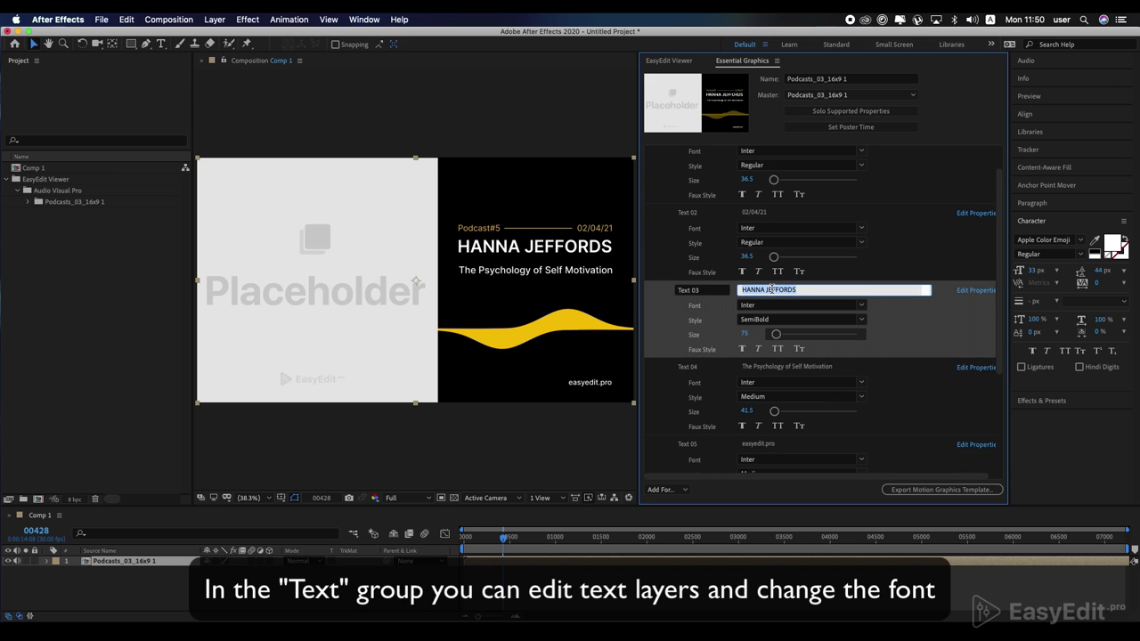
pyautogui.click(674, 378)
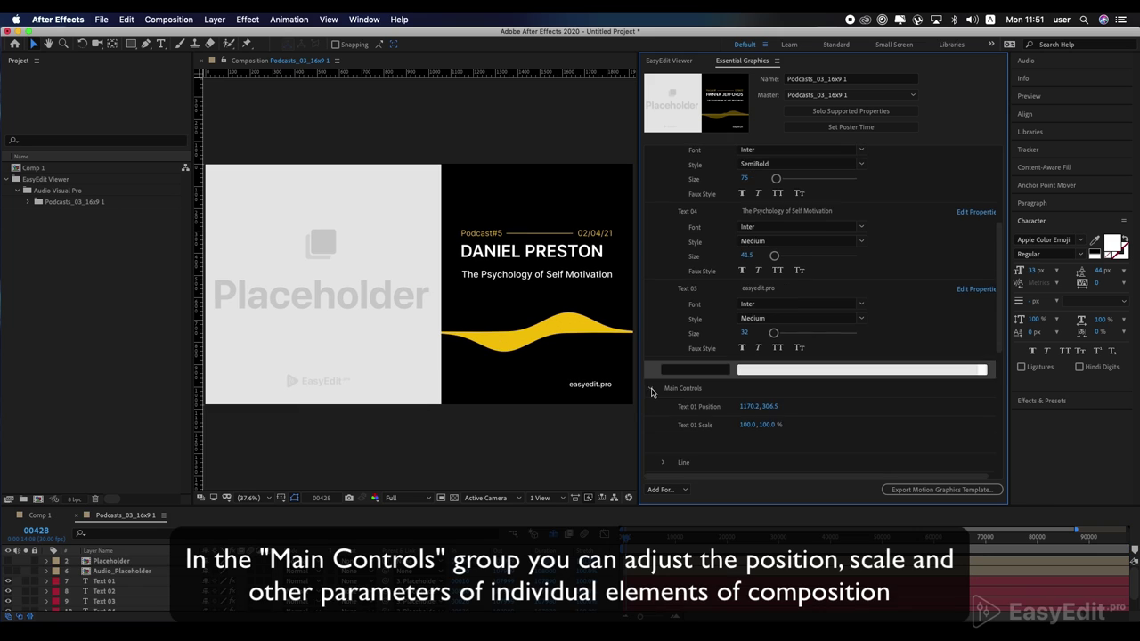
# Step: Select Text 01 Scale, expand Line under Main Controls and nudge the Start Line slider
pyautogui.scroll(-2, 802, 374)
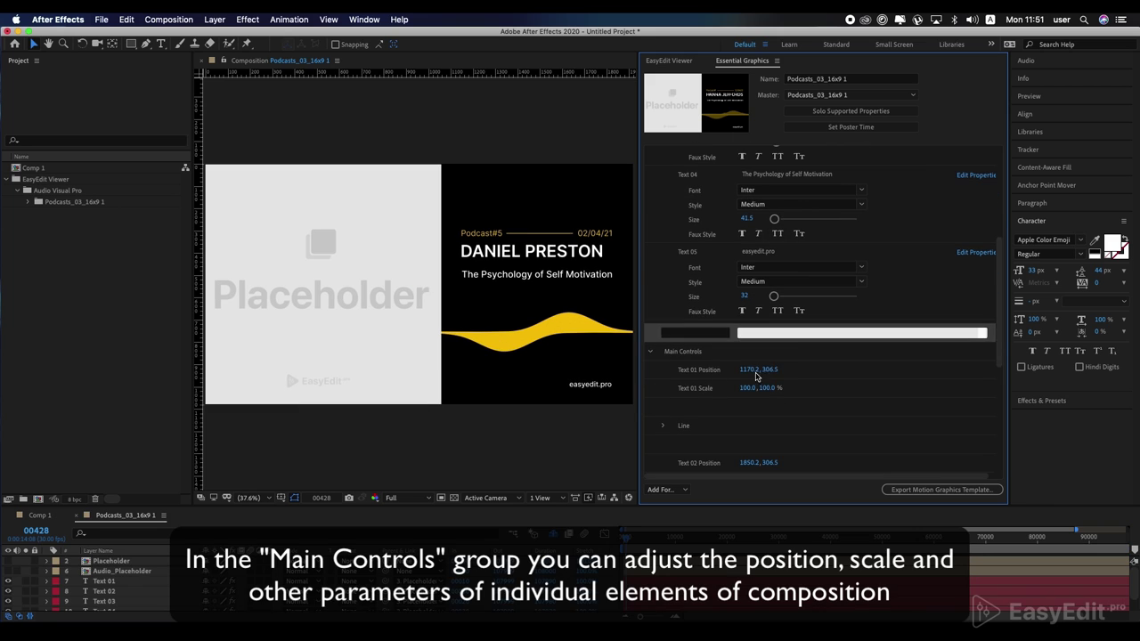
pyautogui.click(797, 388)
pyautogui.scroll(-4, 727, 368)
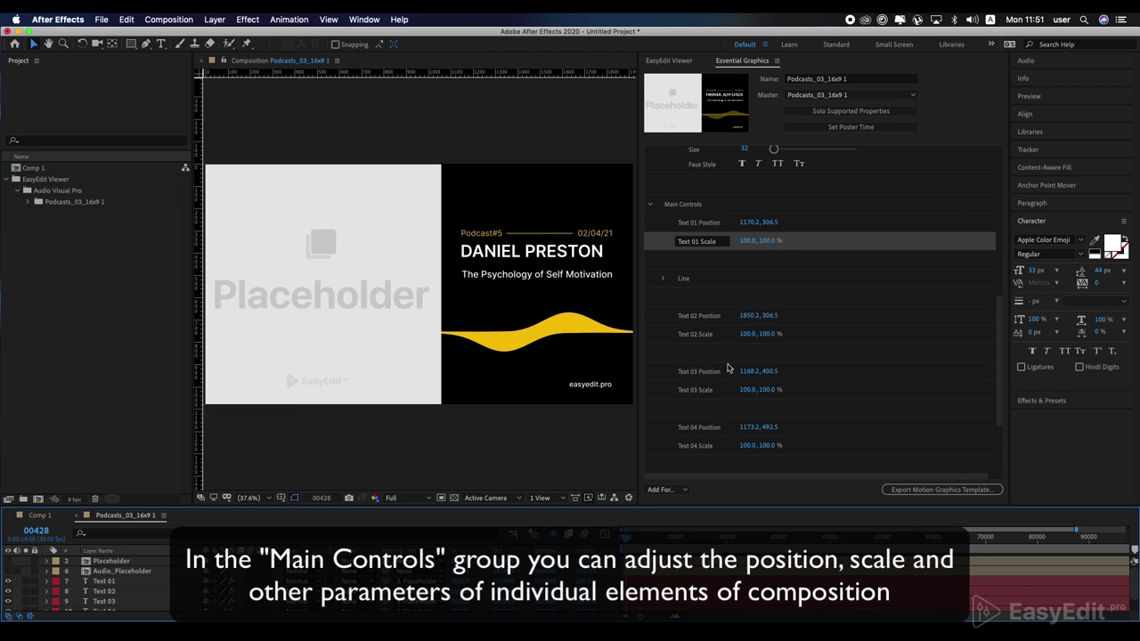
pyautogui.click(662, 279)
pyautogui.moveTo(785, 297); pyautogui.dragTo(785, 298)
# Step: Try the End line slider and Text 03 Scale, leaving Text 03 Scale at 100%
pyautogui.scroll(-2, 826, 347)
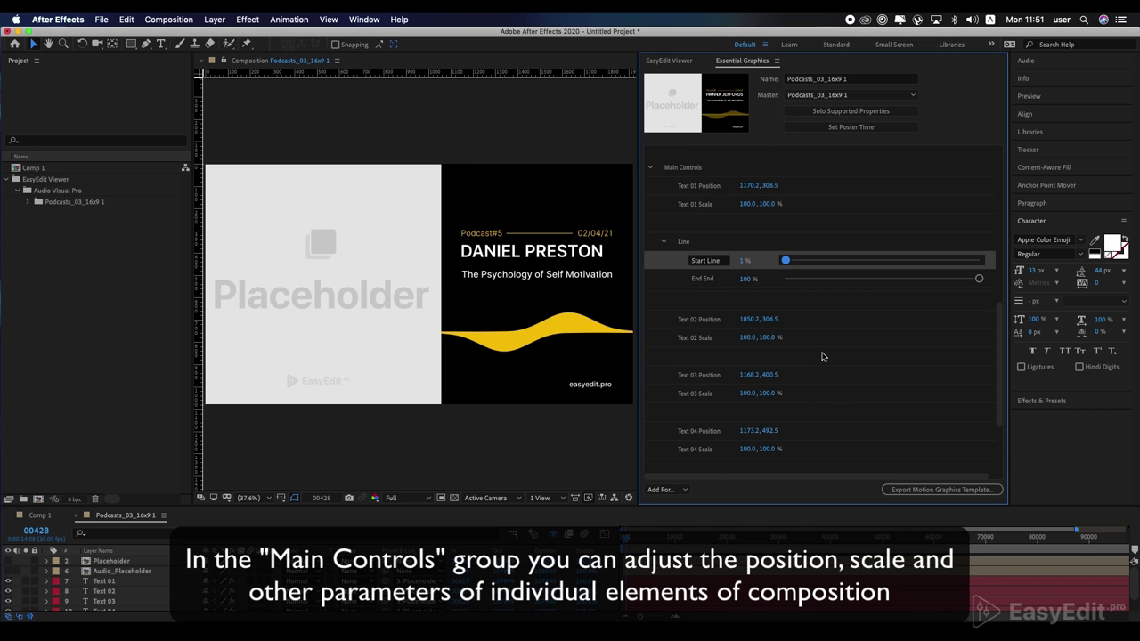
pyautogui.moveTo(921, 242); pyautogui.dragTo(980, 242)
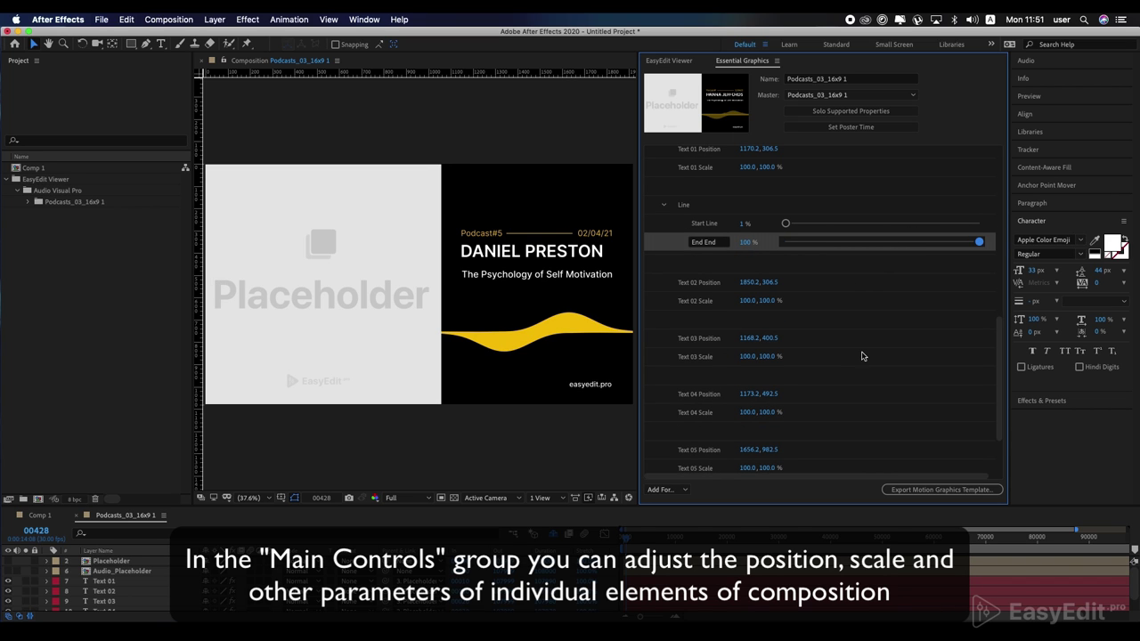
pyautogui.scroll(-1, 864, 354)
pyautogui.moveTo(779, 322); pyautogui.dragTo(764, 333)
pyautogui.scroll(-1, 810, 373)
# Step: Play the template preview from the first frame
pyautogui.scroll(-3, 810, 372)
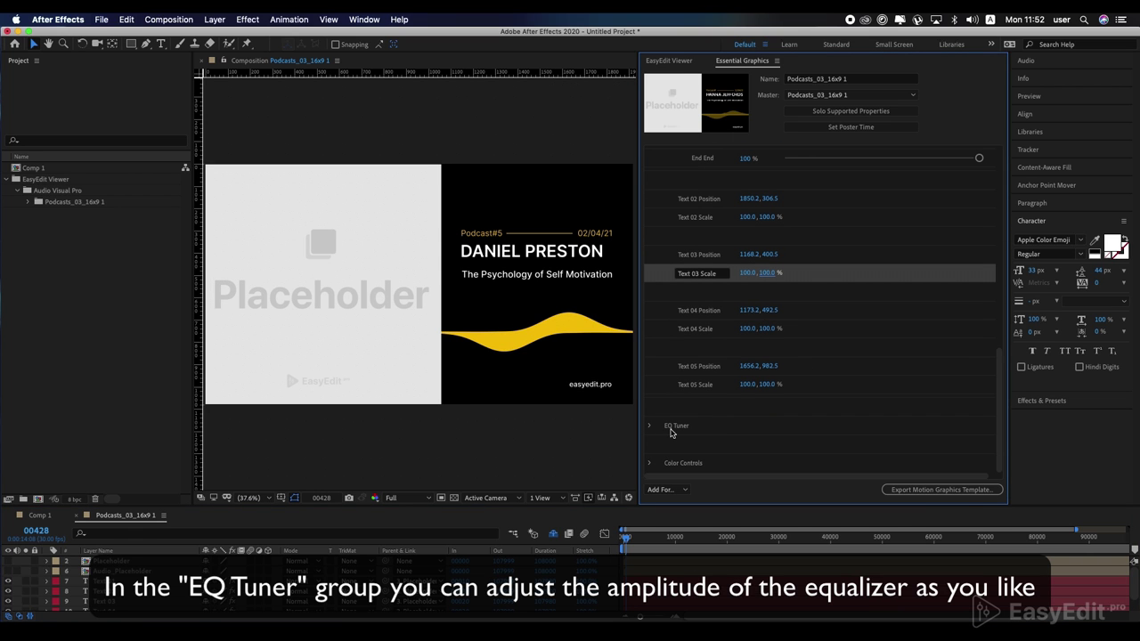
pyautogui.click(624, 534)
pyautogui.press('space')
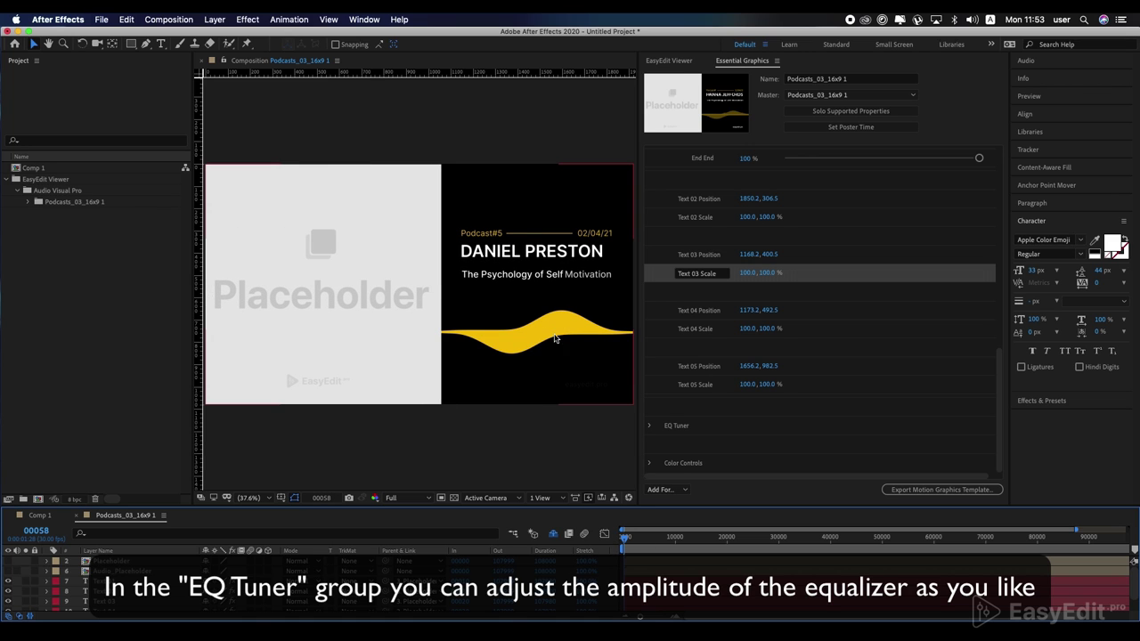
# Step: Set the EQ Tuner Value to 41
pyautogui.click(650, 426)
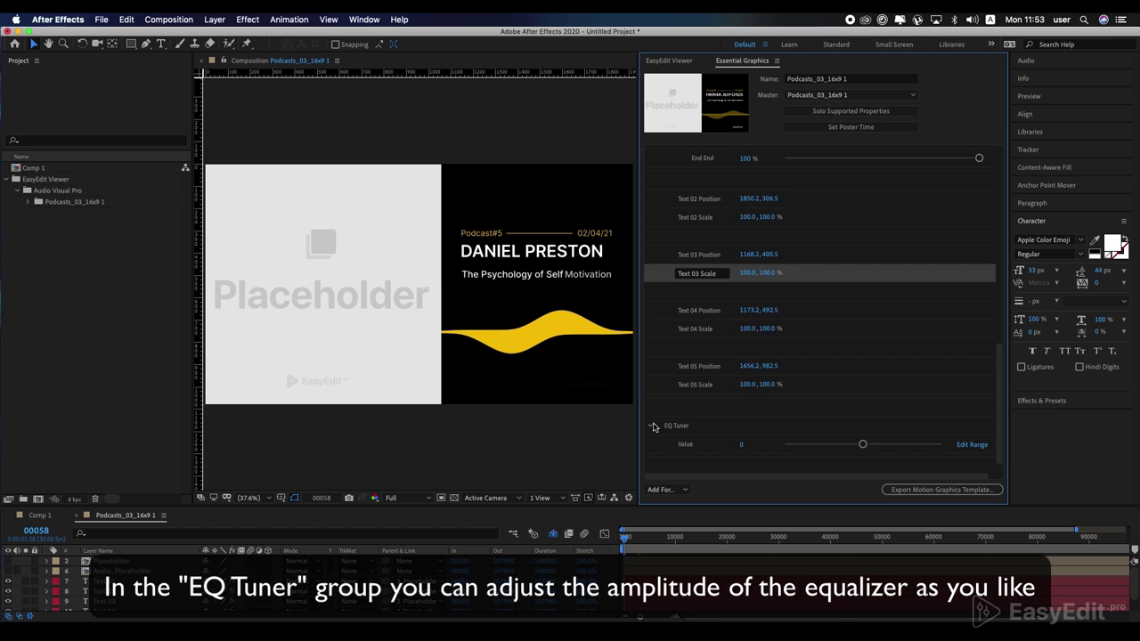
pyautogui.scroll(-1, 686, 418)
pyautogui.moveTo(860, 421); pyautogui.dragTo(872, 426)
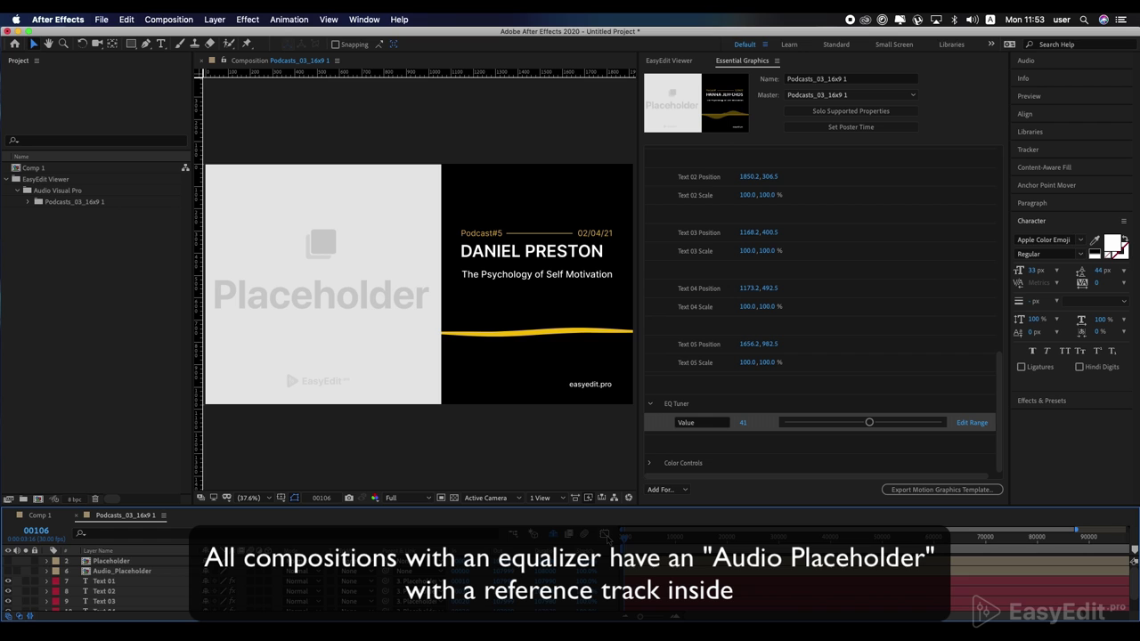
# Step: Open the Audio_Placeholder composition and import Night Run Away - An Jone.mp3 into the project
pyautogui.doubleClick(107, 572)
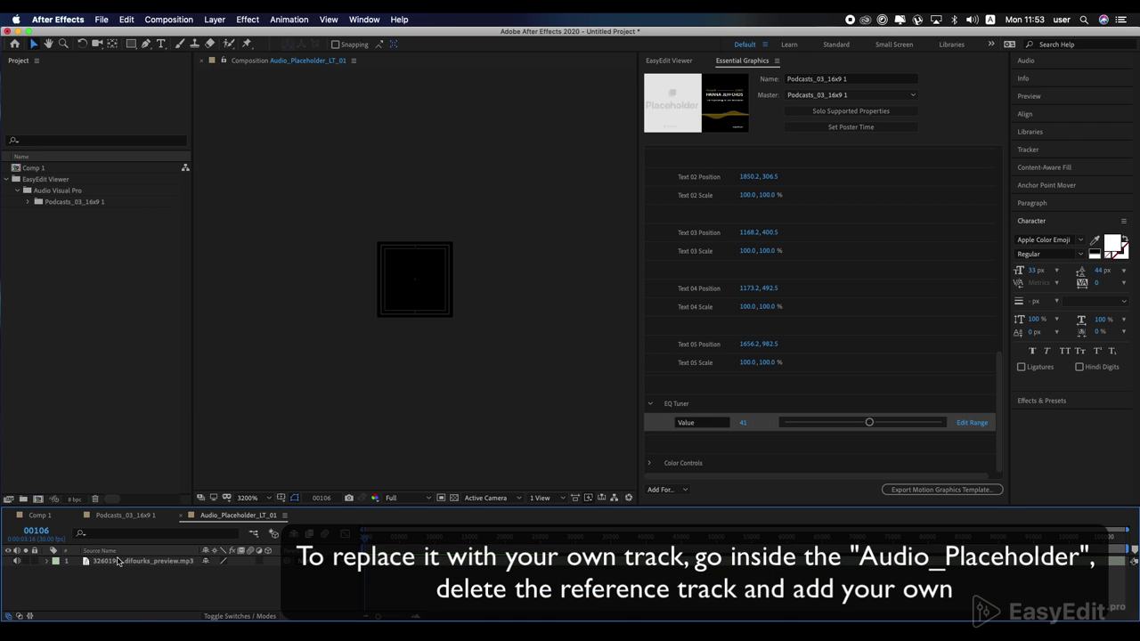
pyautogui.click(119, 561)
pyautogui.click(84, 300)
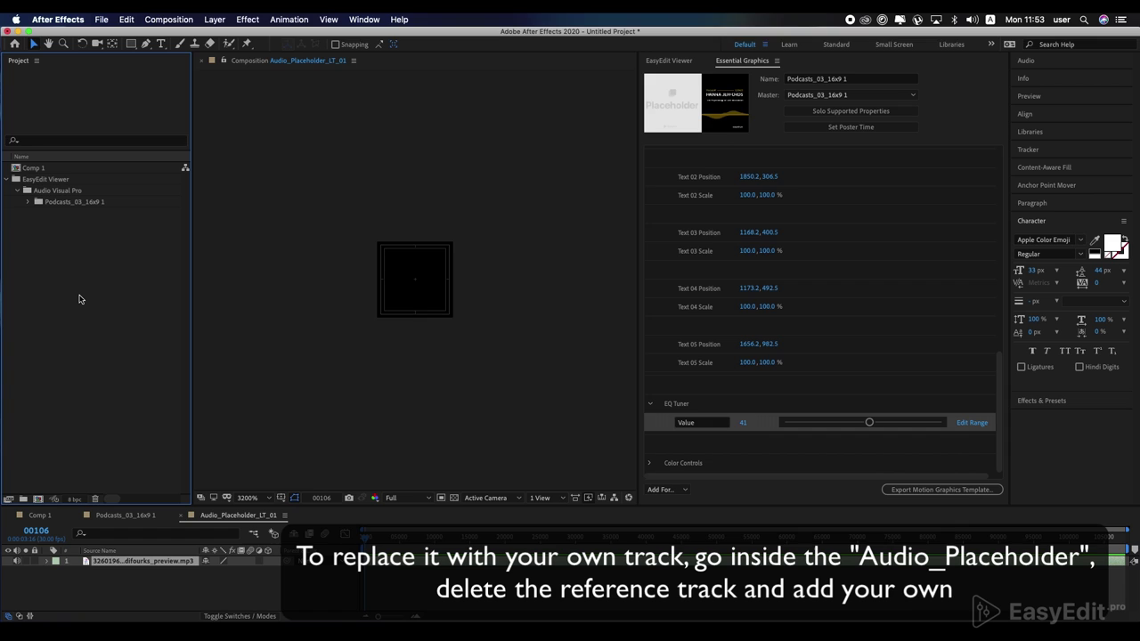
pyautogui.doubleClick(78, 299)
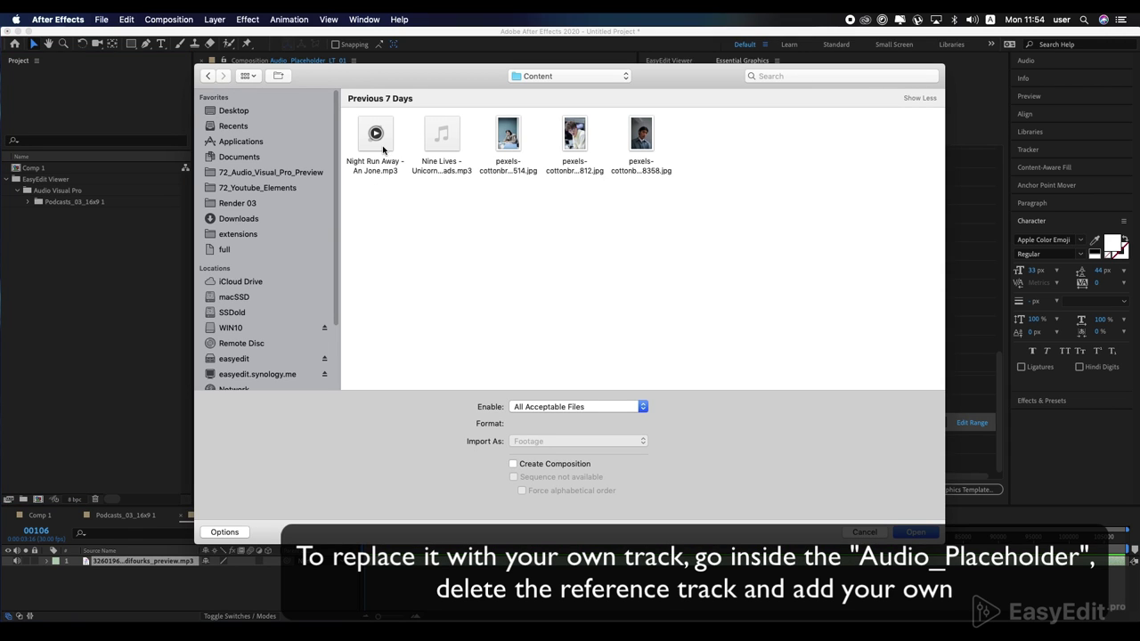
pyautogui.doubleClick(383, 149)
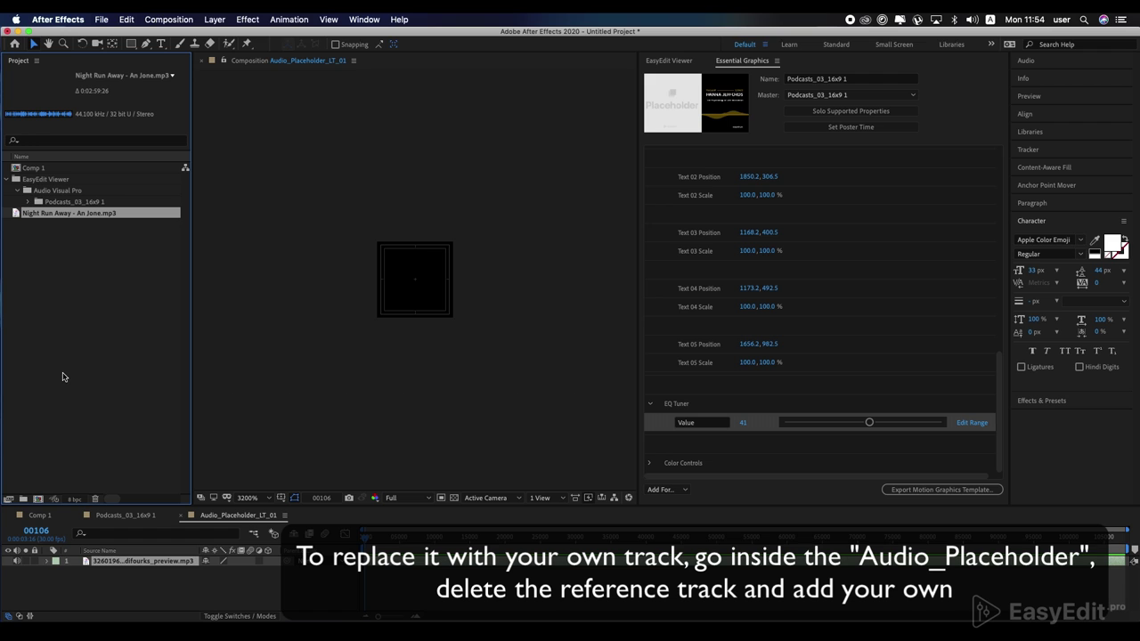
# Step: Replace the reference track layer with Night Run Away - An Jone.mp3
pyautogui.click(119, 564)
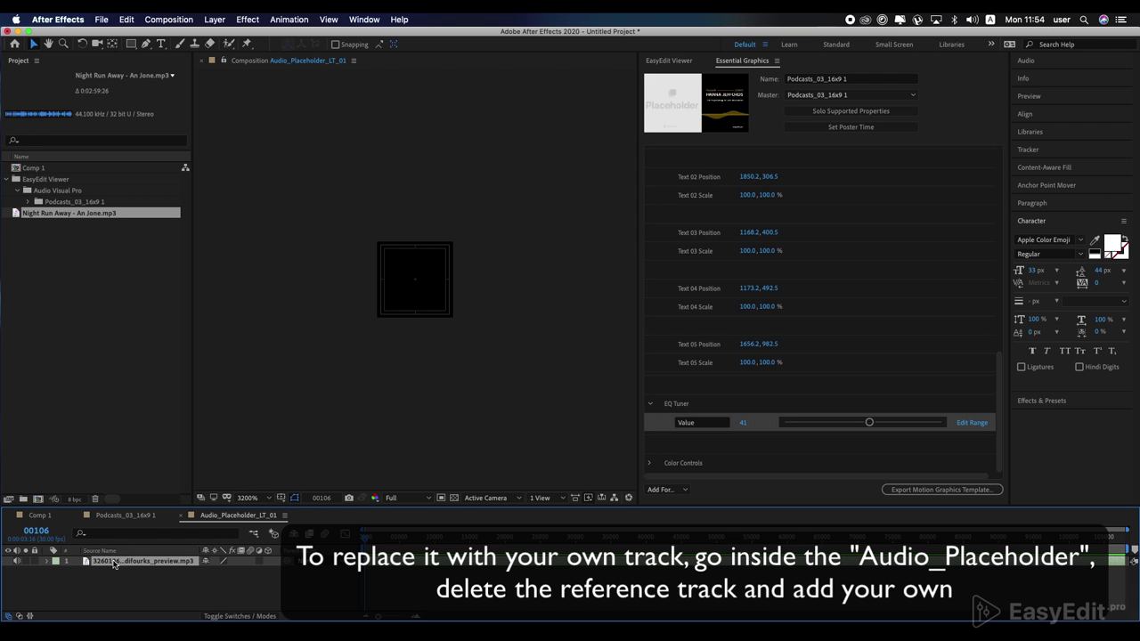
pyautogui.press('Delete')
pyautogui.moveTo(65, 218); pyautogui.dragTo(126, 591)
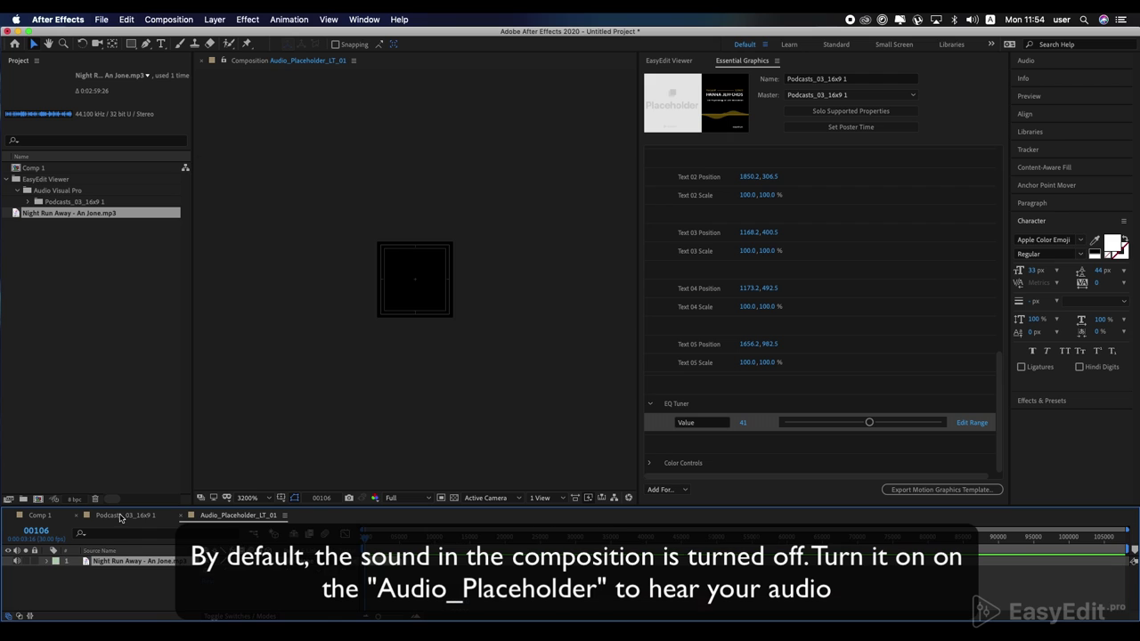
# Step: In Podcasts_03_16x9 1, enable audio on the Audio_Placeholder layer and play from the start
pyautogui.click(122, 517)
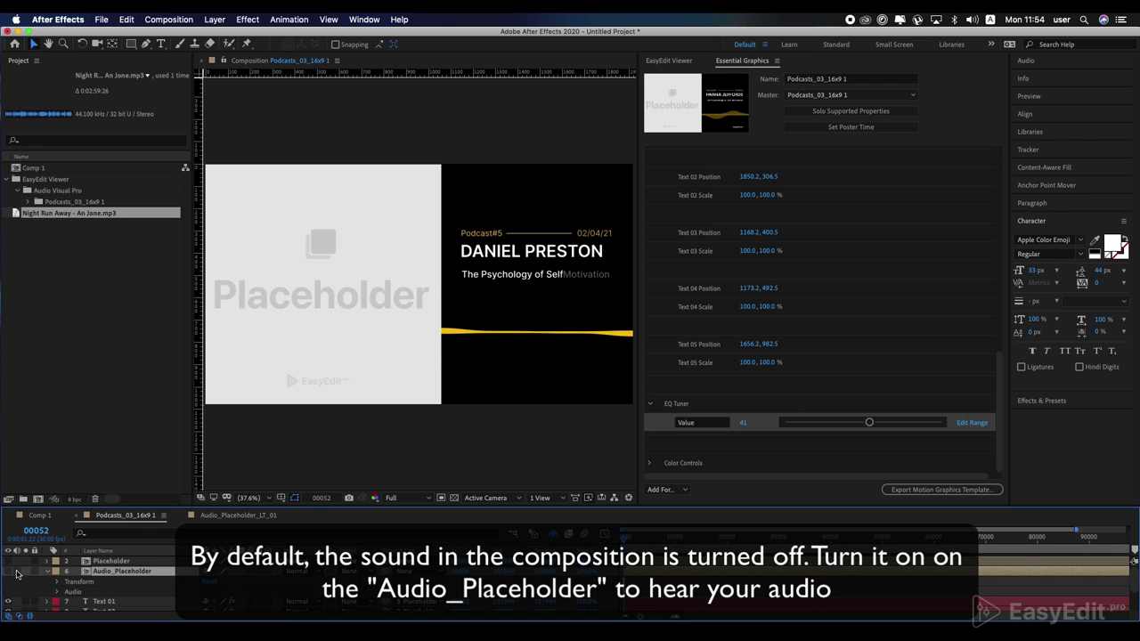
pyautogui.click(16, 571)
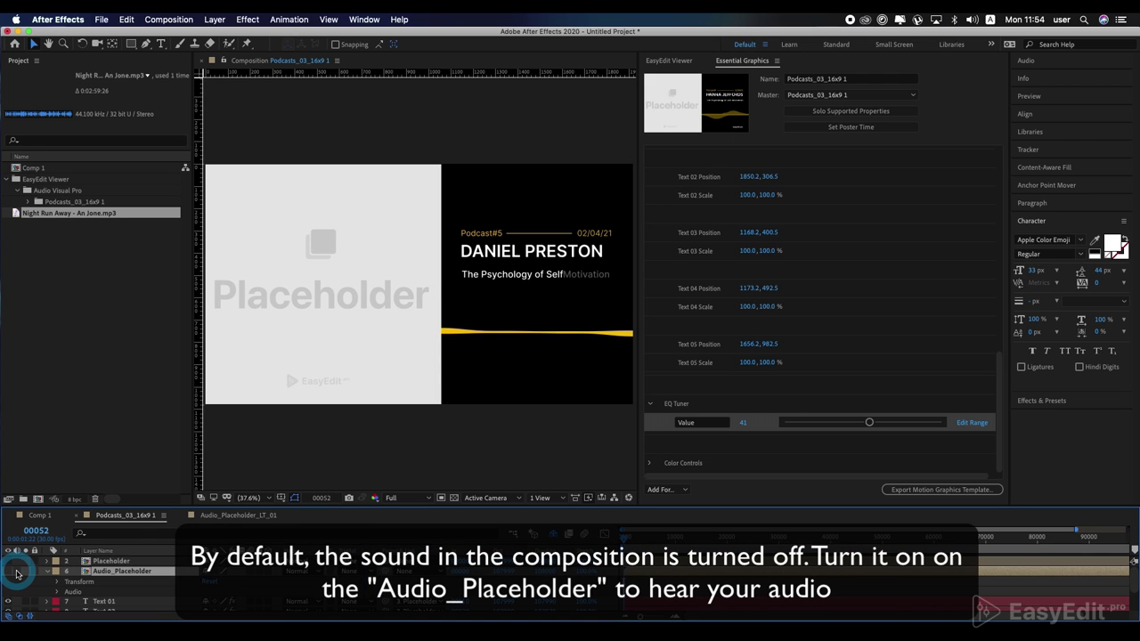
pyautogui.click(629, 538)
pyautogui.press('space')
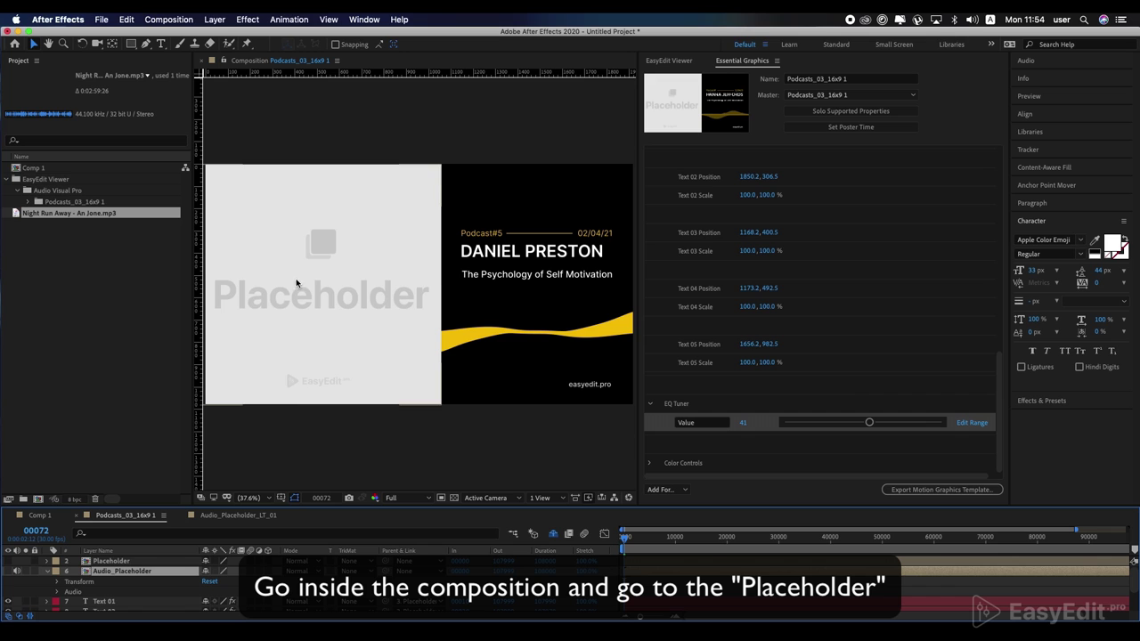
# Step: Import pexels-cottonbro-8558358.jpg and place it above the placeholder in Placeholder_PP_03
pyautogui.doubleClick(112, 564)
pyautogui.click(96, 291)
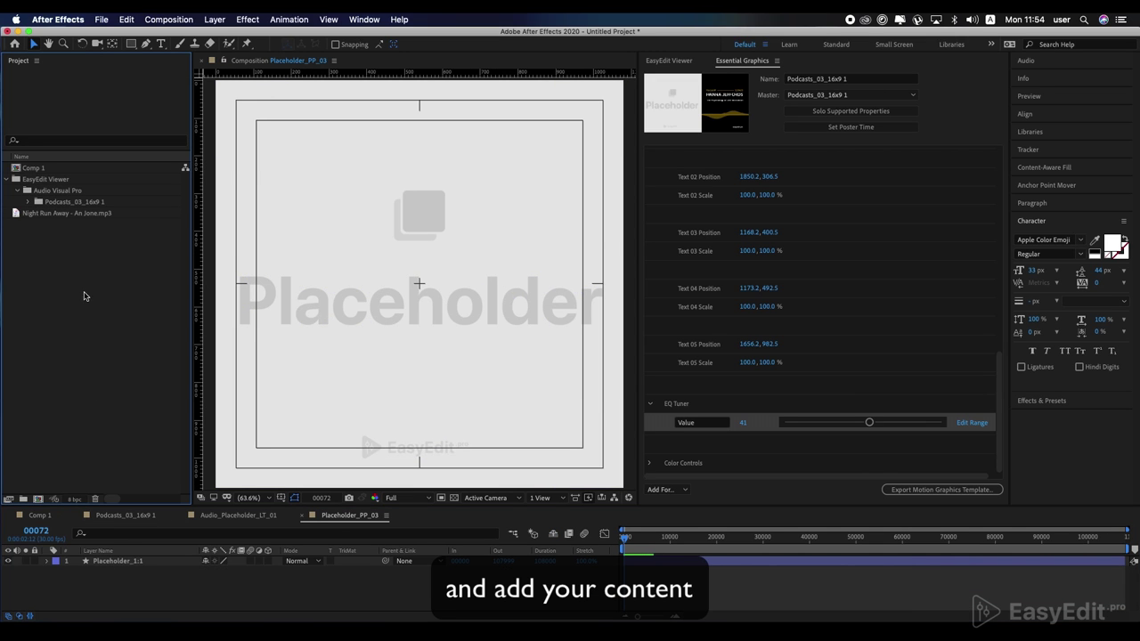
pyautogui.doubleClick(83, 296)
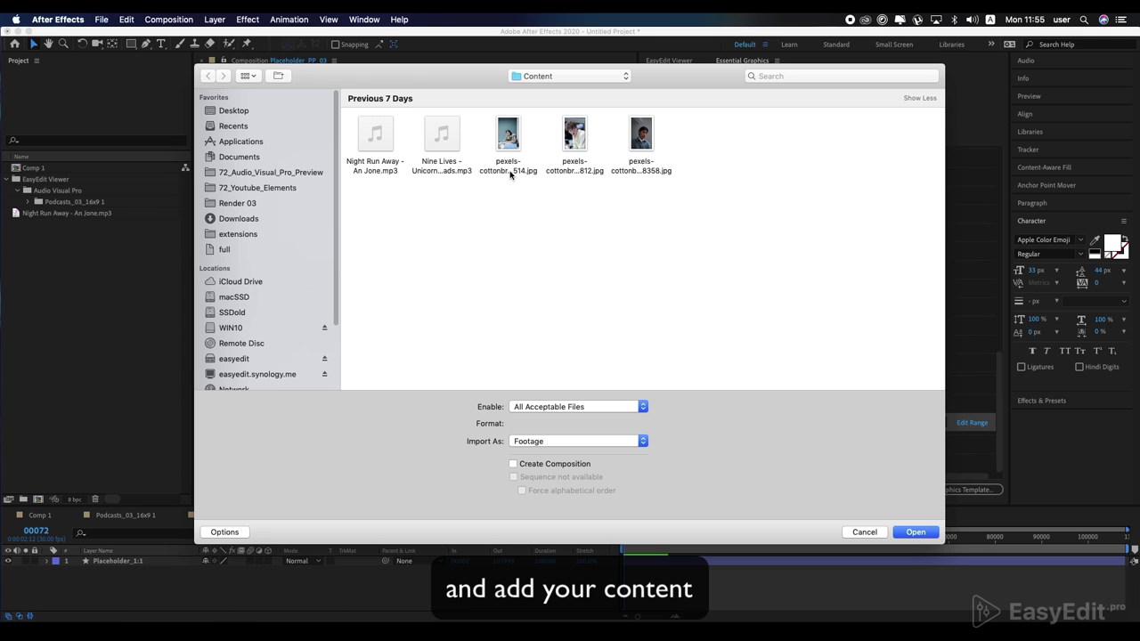
pyautogui.click(513, 149)
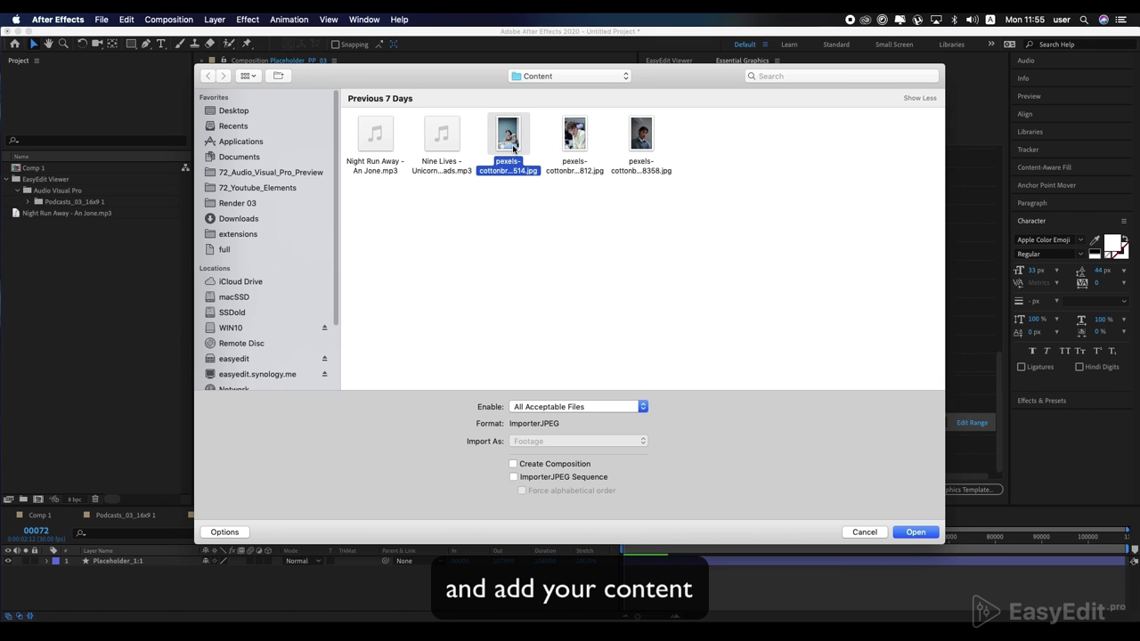
pyautogui.doubleClick(638, 145)
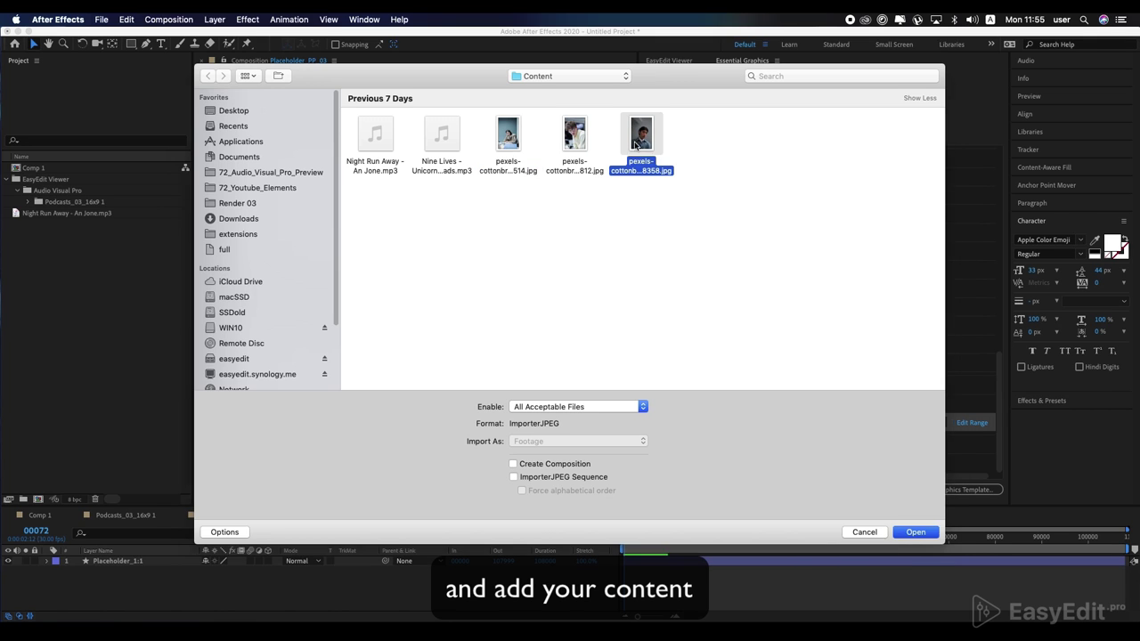
pyautogui.moveTo(55, 228); pyautogui.dragTo(110, 561)
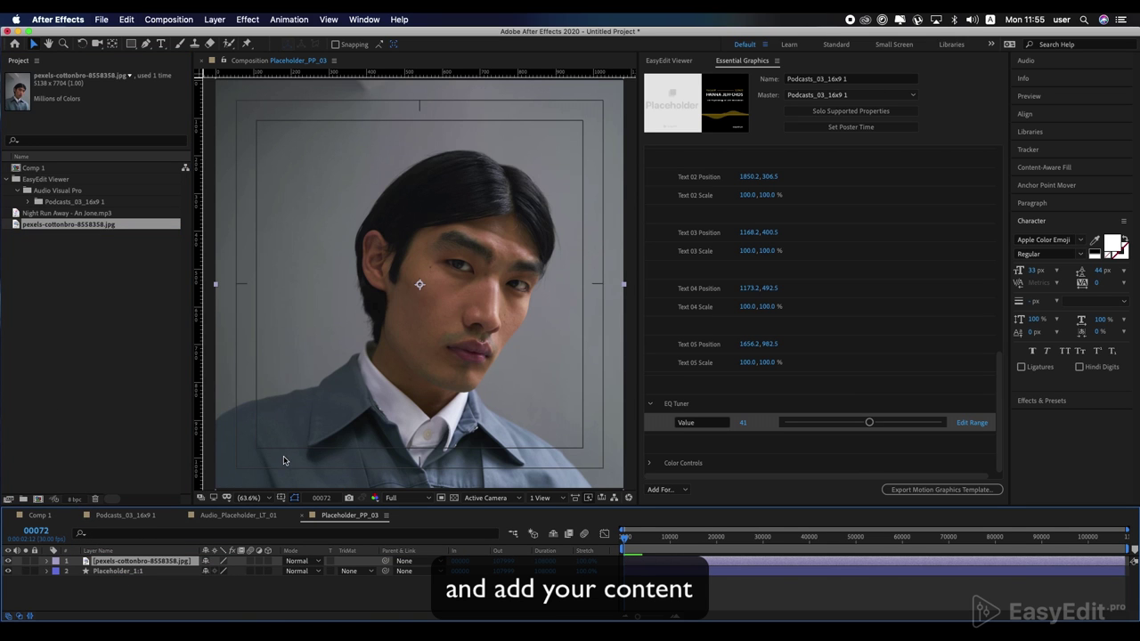
# Step: Play Podcasts_03_16x9 1 from the start to check the new portrait
pyautogui.click(125, 515)
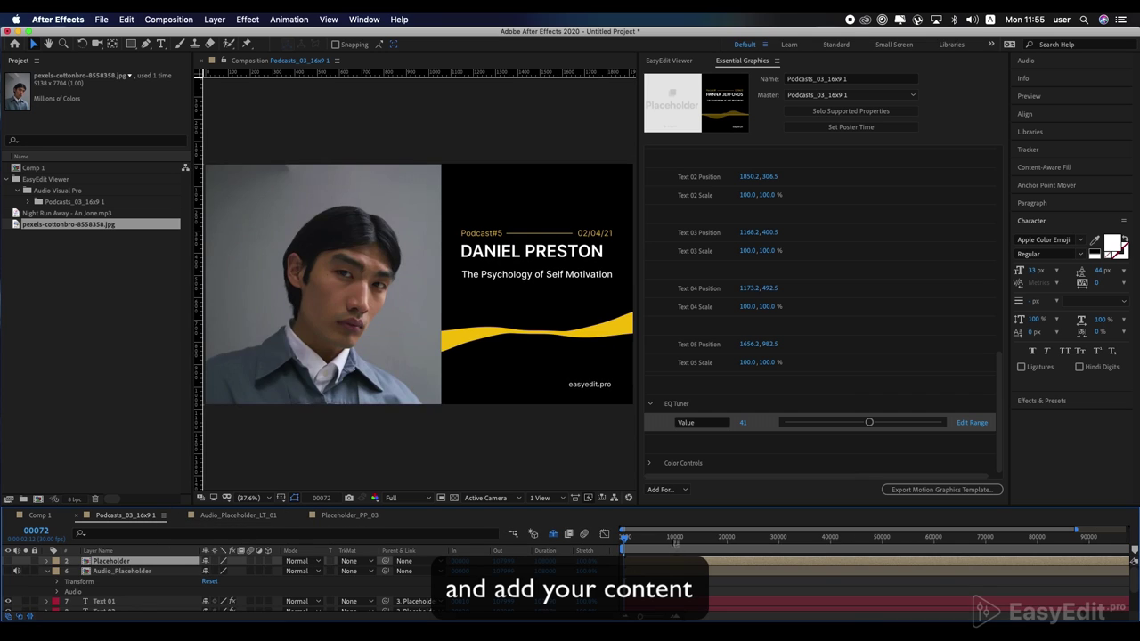
pyautogui.click(623, 538)
pyautogui.press('space')
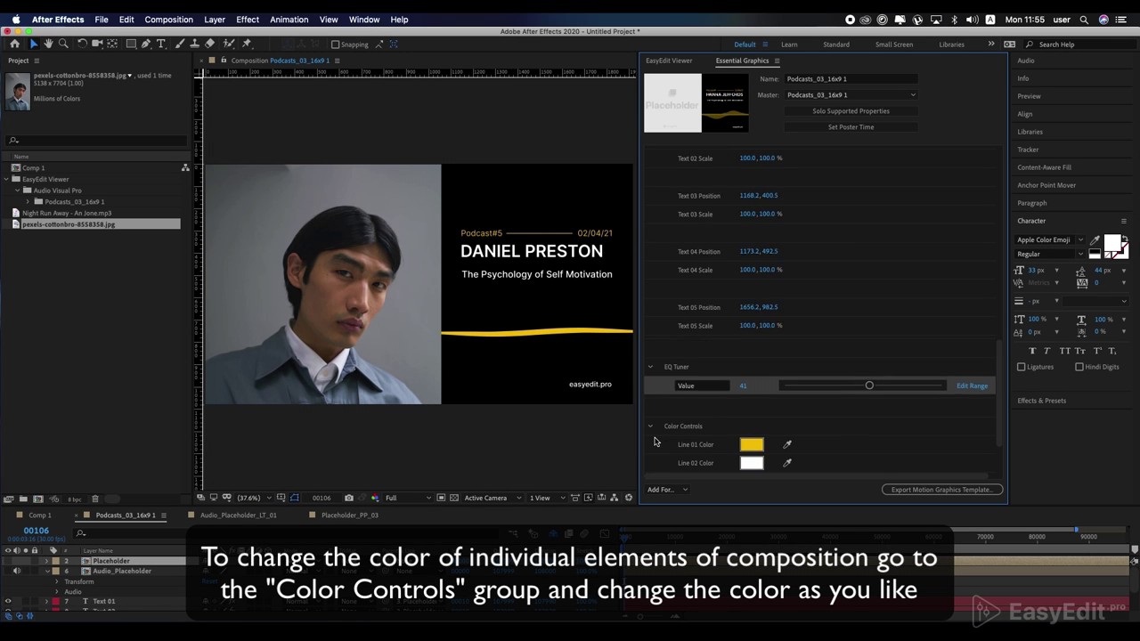
pyautogui.scroll(-3, 654, 441)
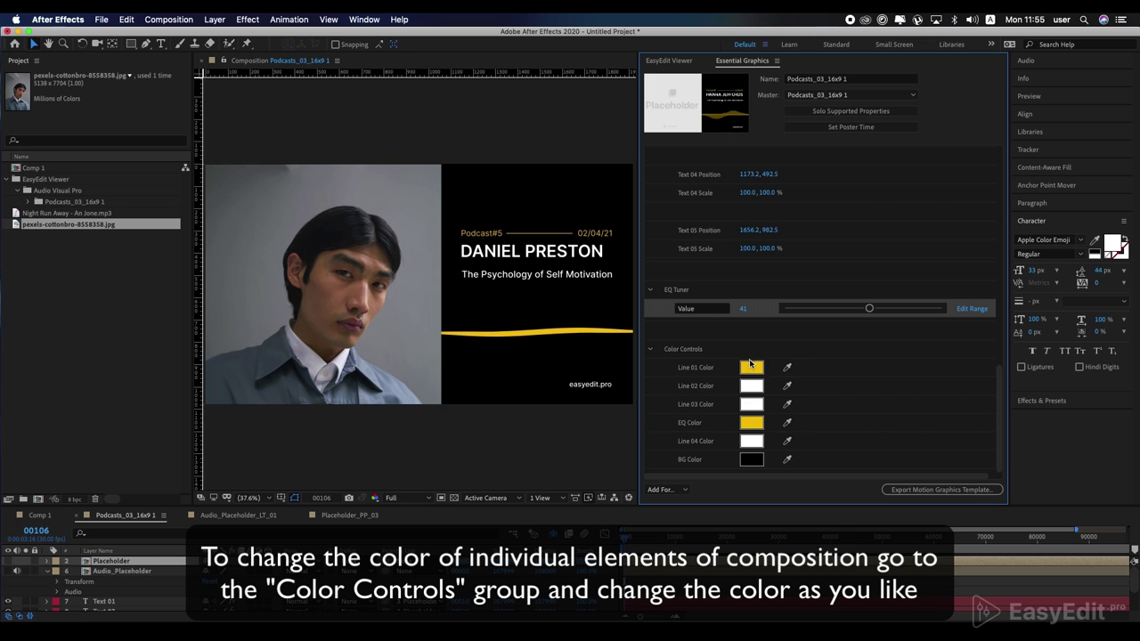
# Step: Make Line 01 Color blue, match EQ Color to it, and scrub to check
pyautogui.click(751, 366)
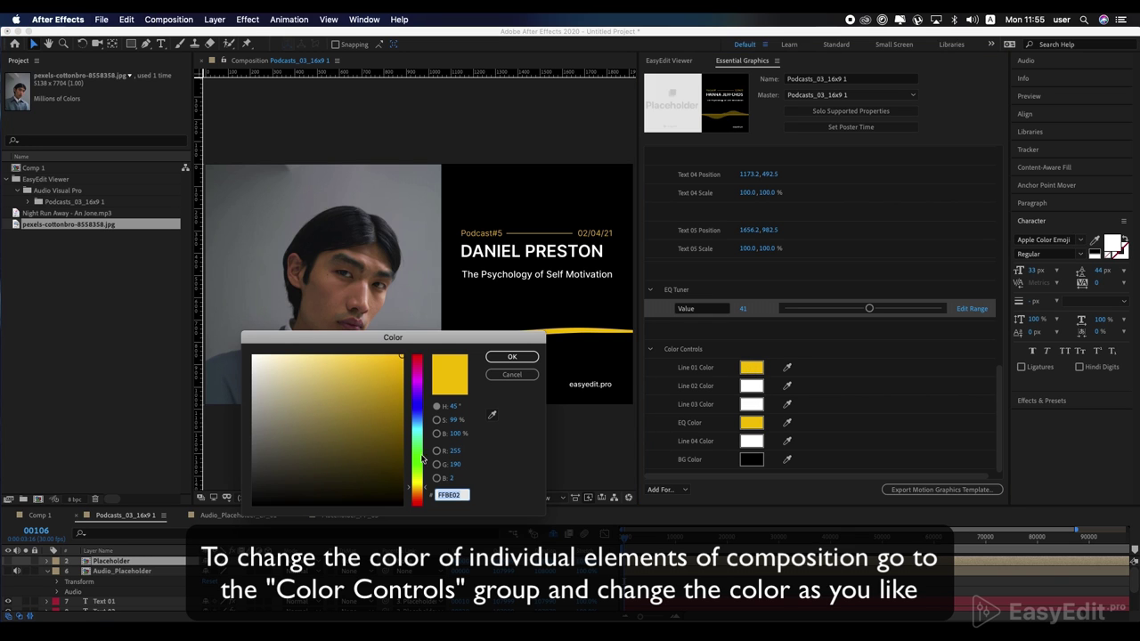
pyautogui.moveTo(422, 458); pyautogui.dragTo(417, 418)
pyautogui.click(499, 360)
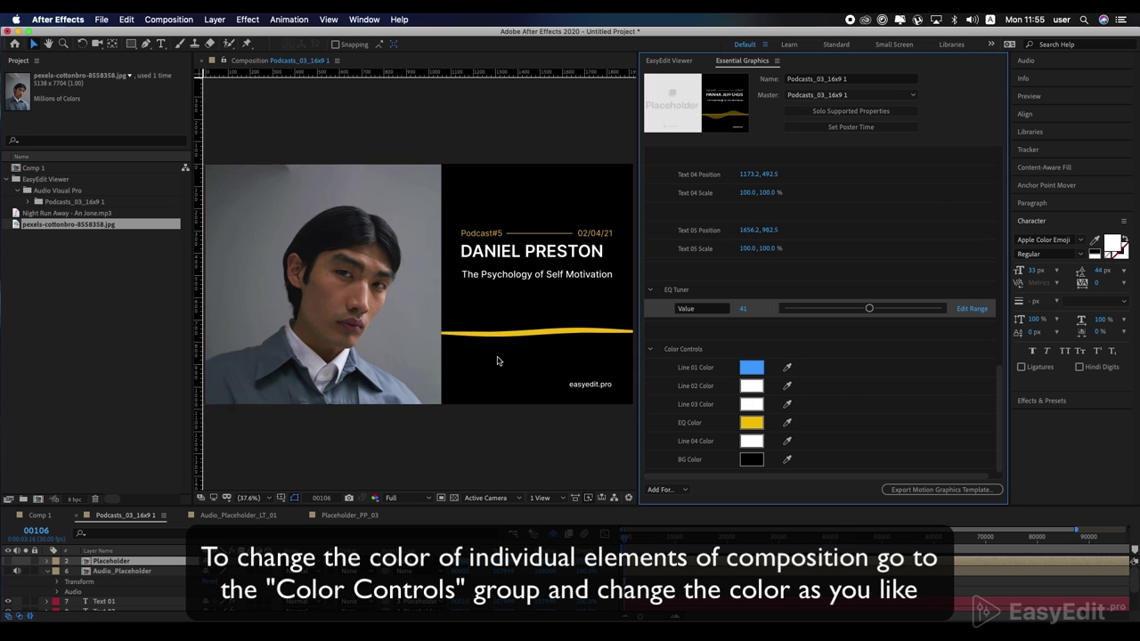
pyautogui.click(788, 422)
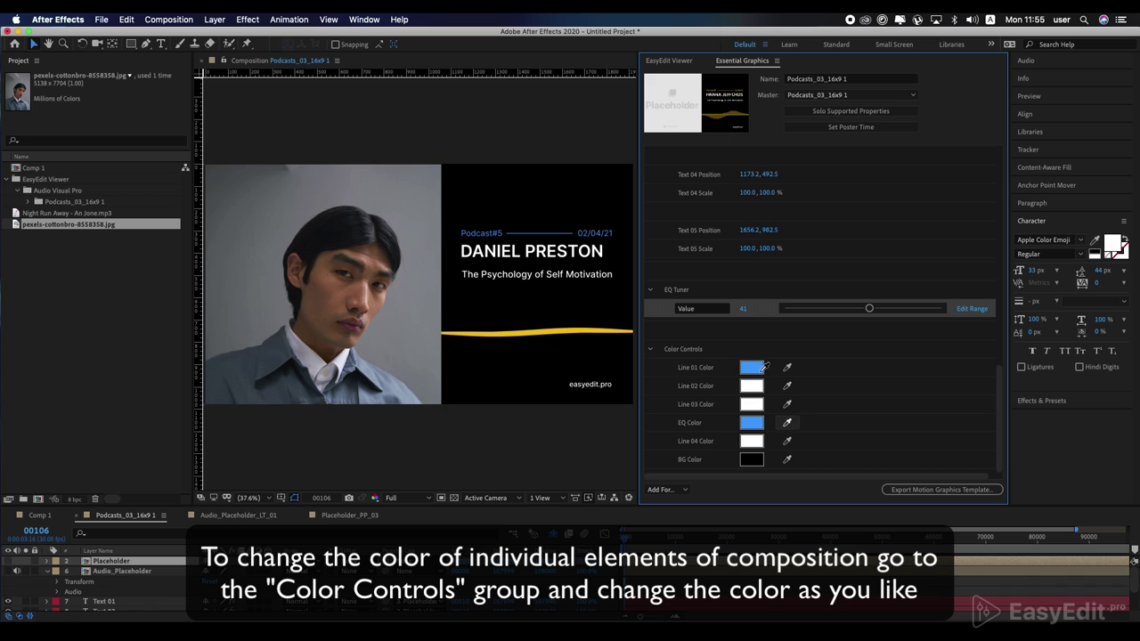
pyautogui.click(763, 368)
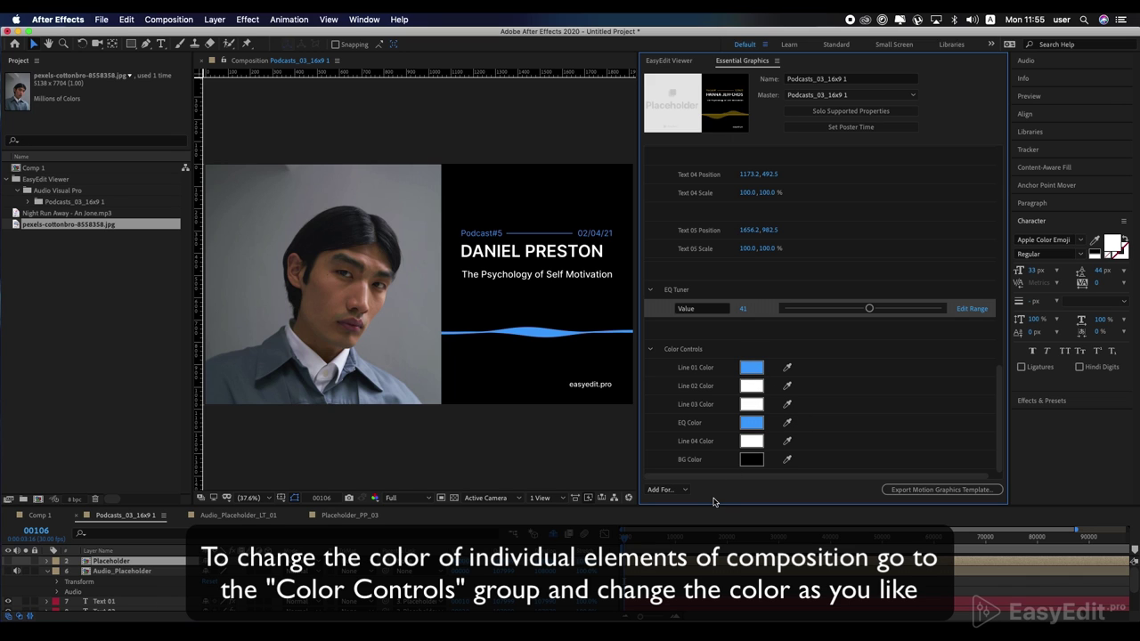
pyautogui.moveTo(624, 540); pyautogui.dragTo(635, 541)
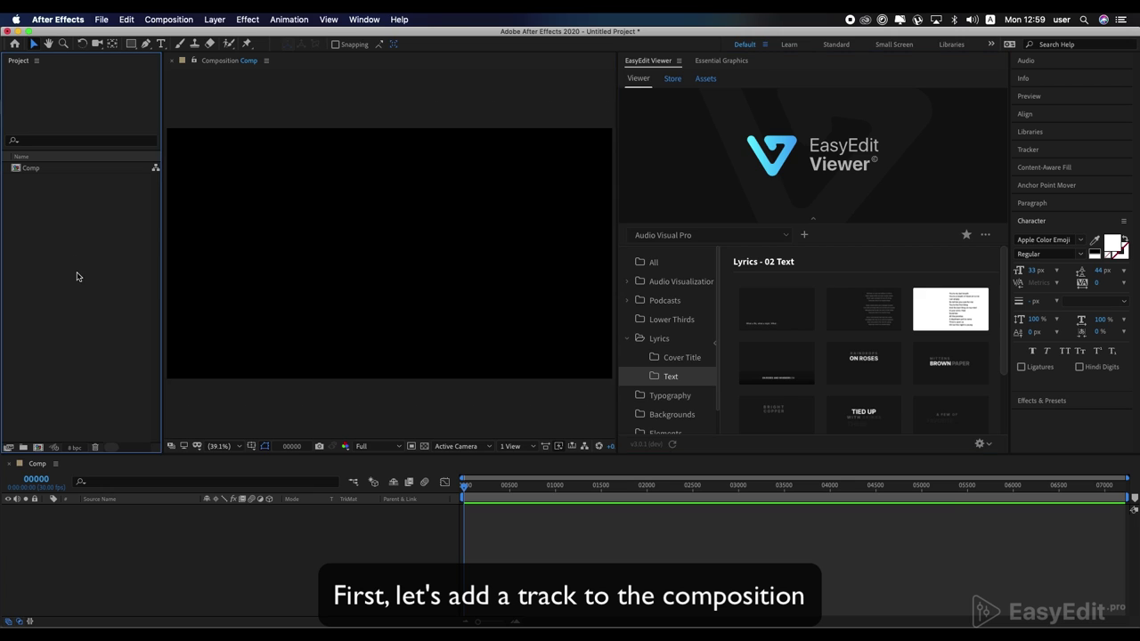
# Step: Import Track_Lyrics.wav, add it to Comp and listen to the track
pyautogui.doubleClick(77, 277)
pyautogui.doubleClick(375, 149)
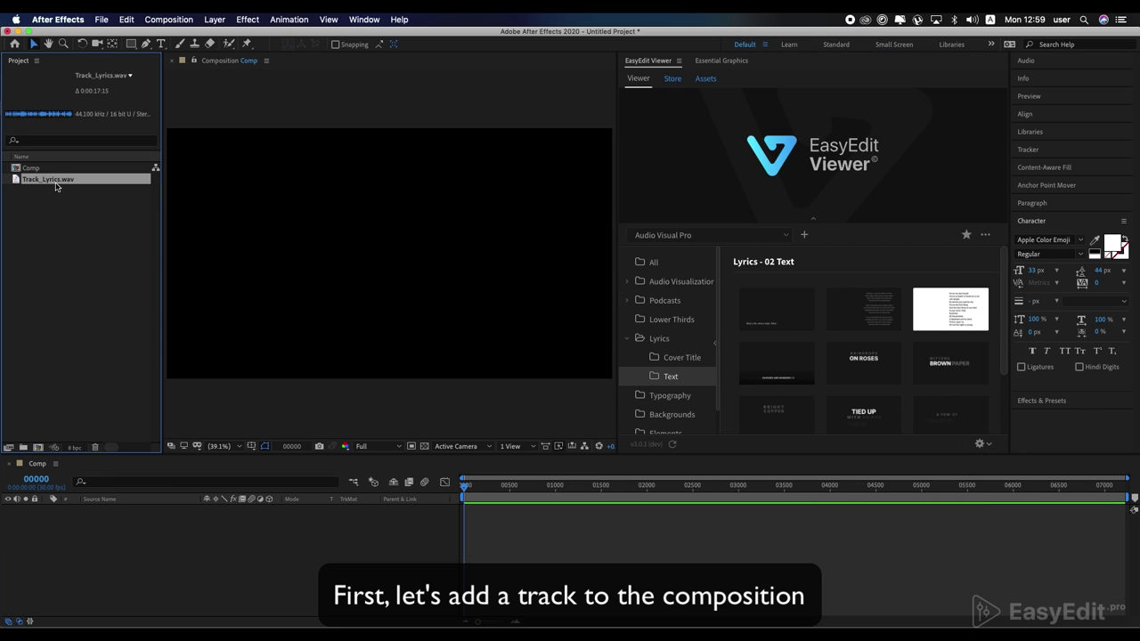
pyautogui.moveTo(58, 183); pyautogui.dragTo(108, 538)
pyautogui.press('space')
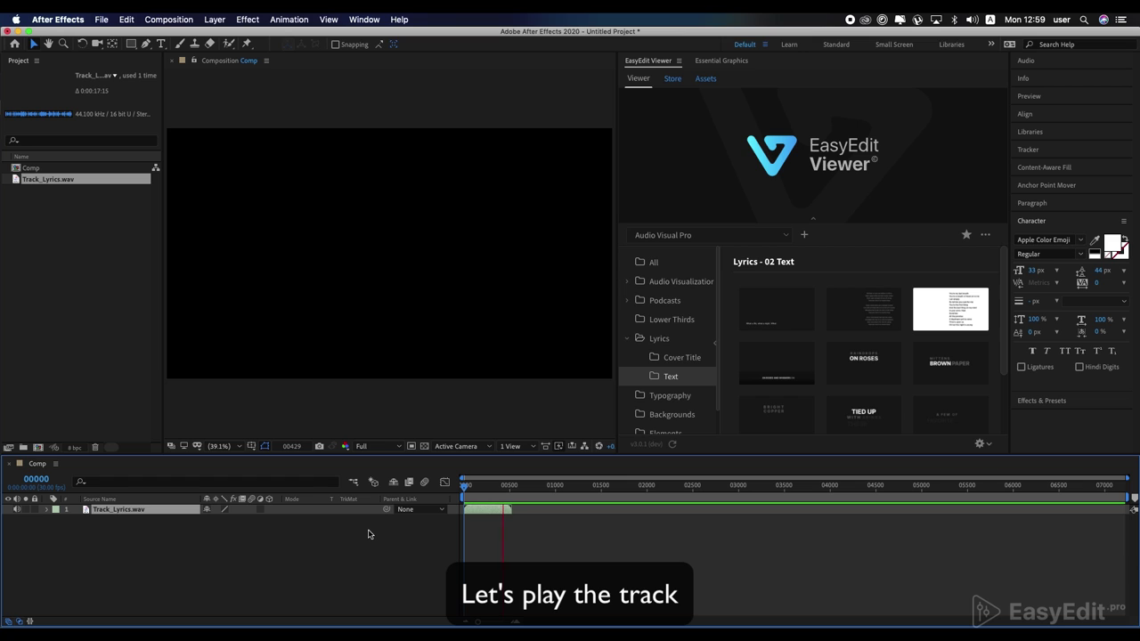
pyautogui.press('space')
# Step: Add the ON ROSES lyrics template (Text_05) at the start of Comp
pyautogui.click(465, 485)
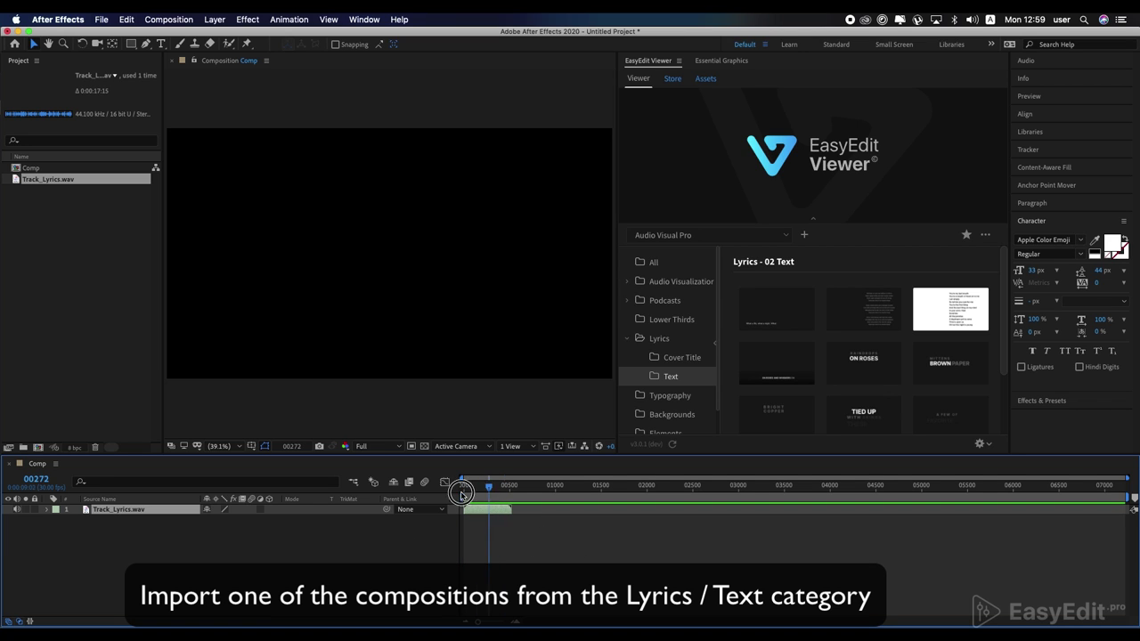
pyautogui.moveTo(863, 359)
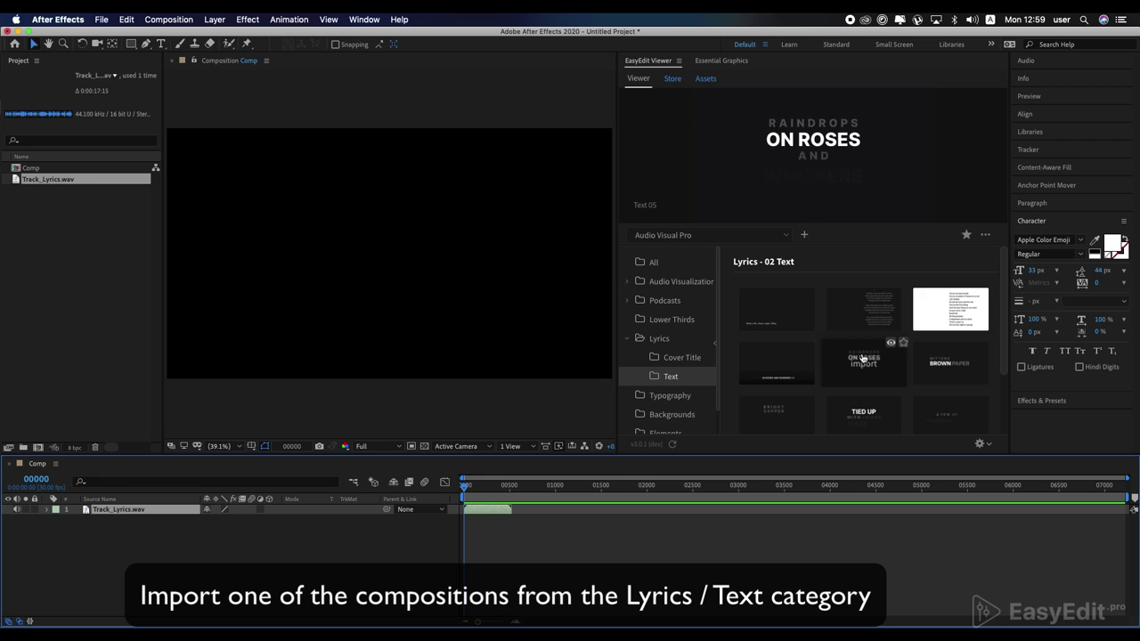
pyautogui.click(863, 359)
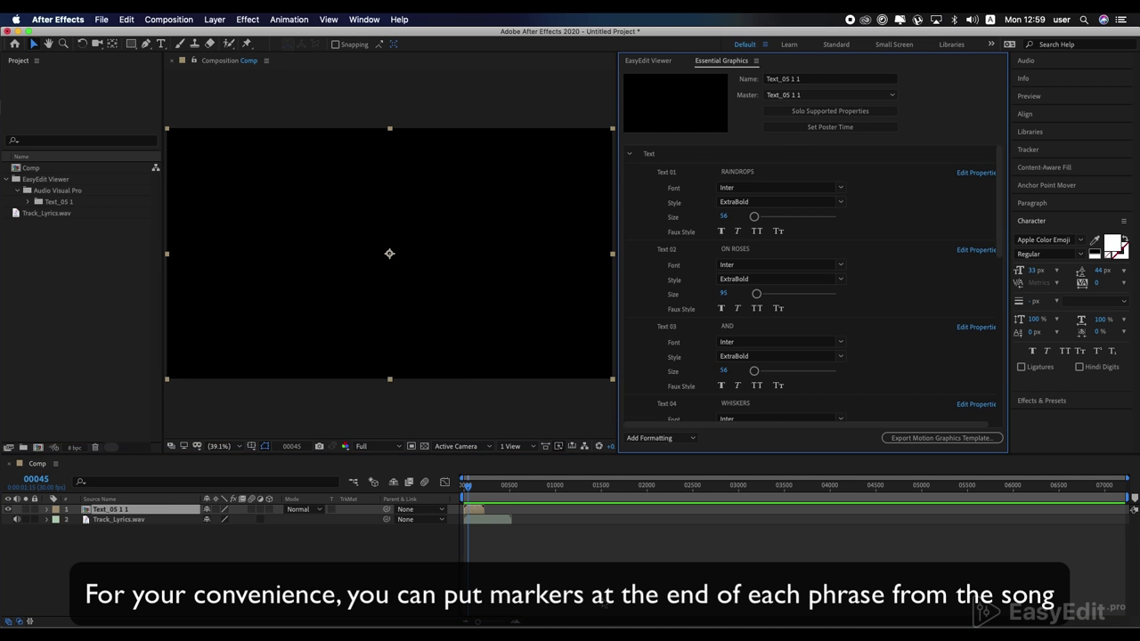
pyautogui.moveTo(466, 487); pyautogui.dragTo(419, 499)
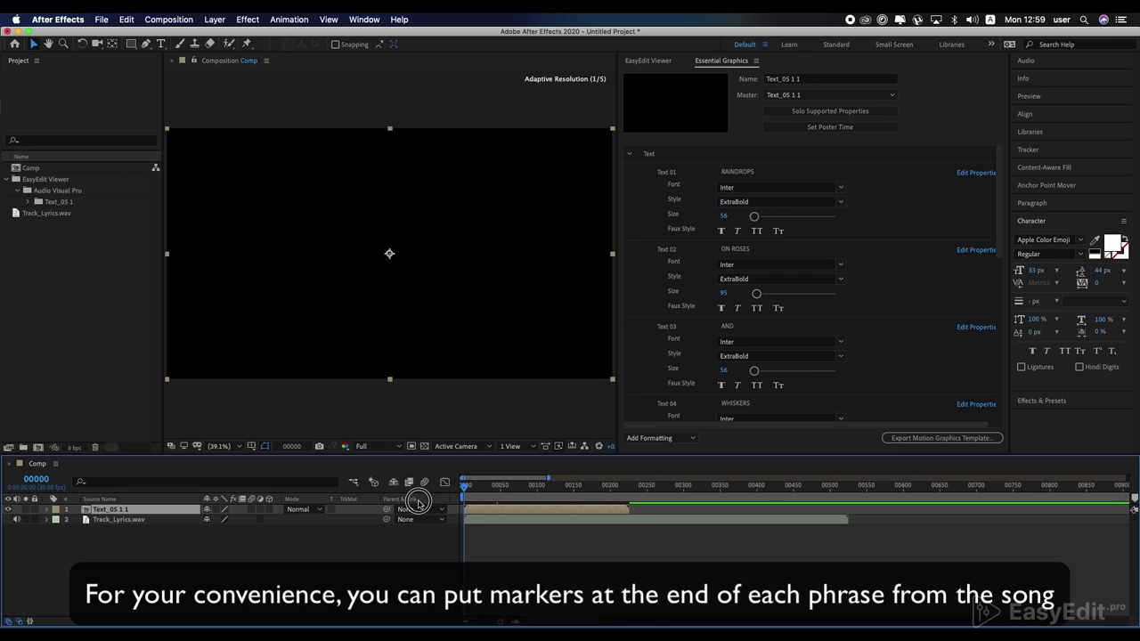
pyautogui.press('space')
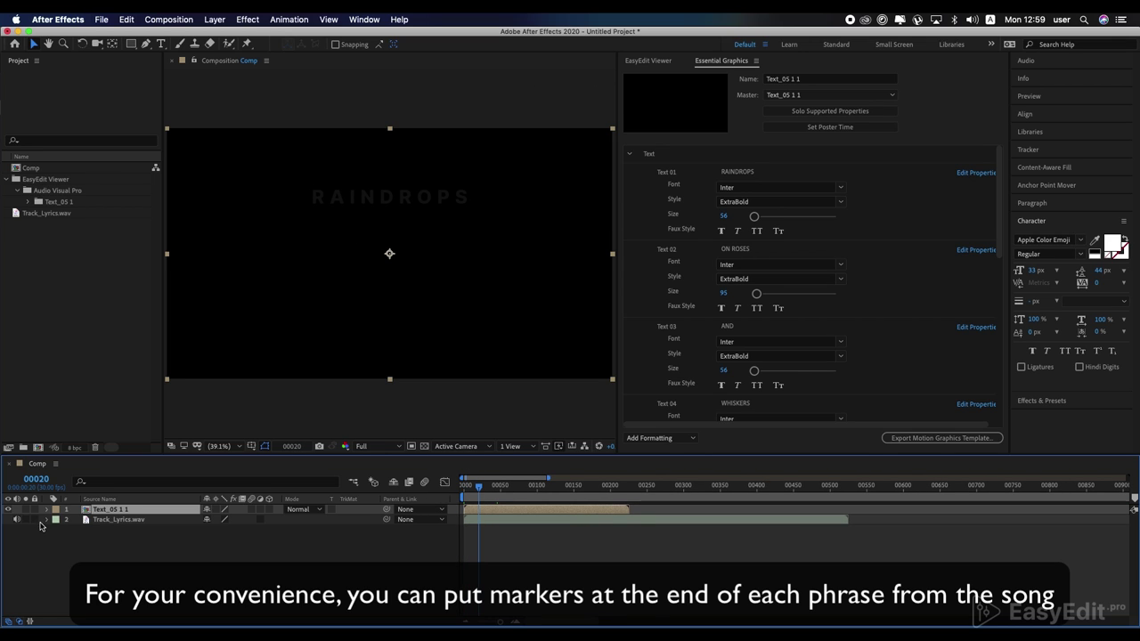
pyautogui.click(47, 520)
pyautogui.click(58, 531)
pyautogui.click(68, 551)
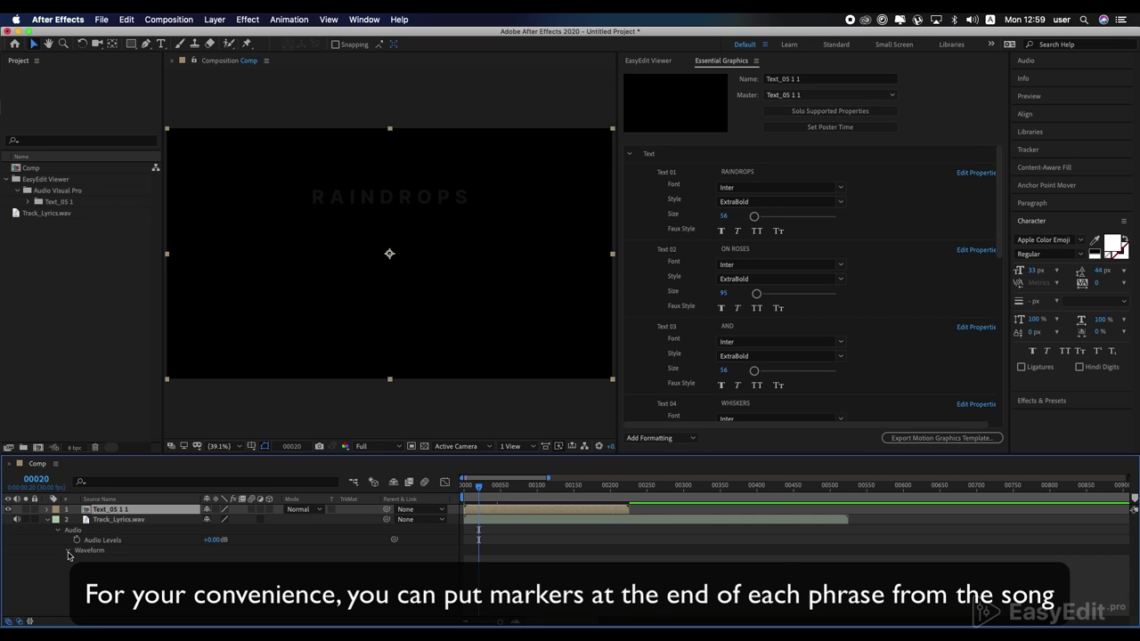
pyautogui.press('space')
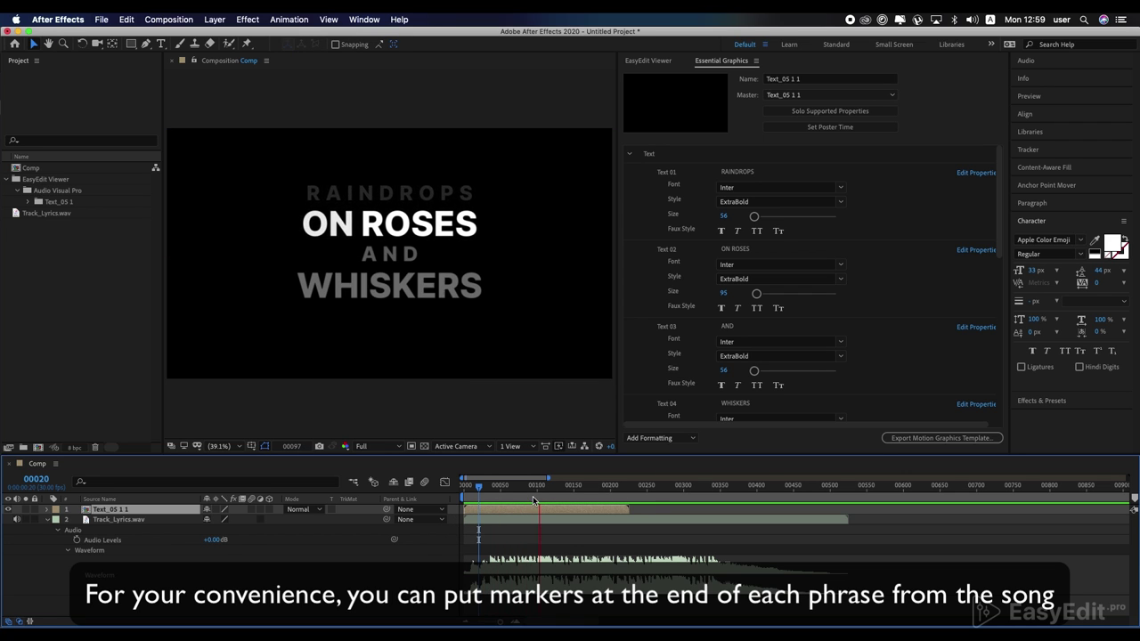
pyautogui.press('space')
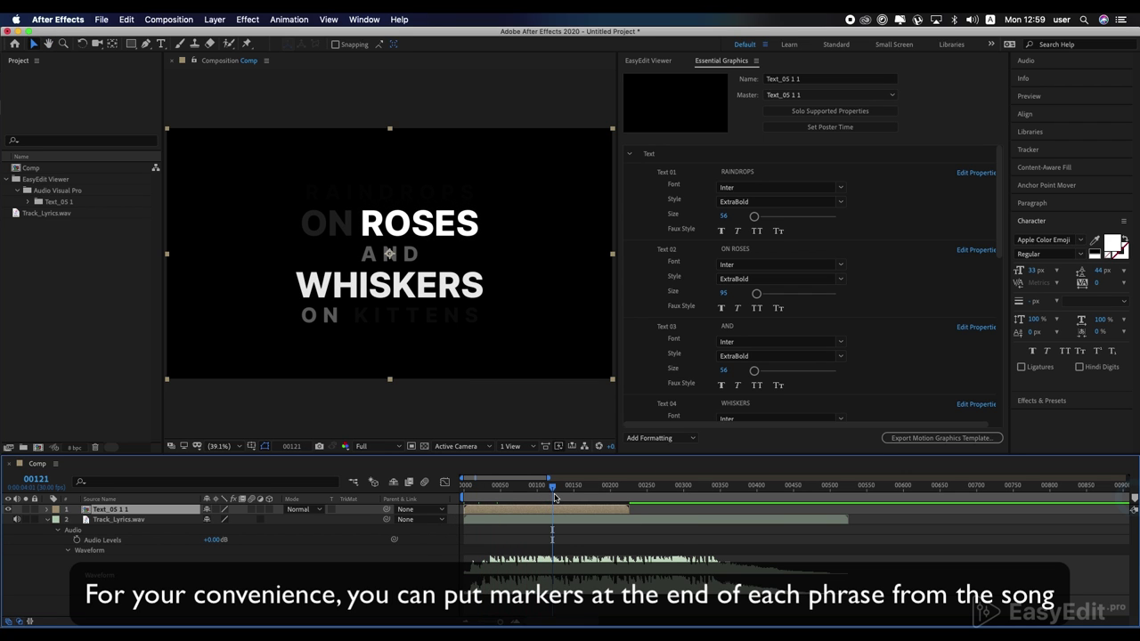
pyautogui.moveTo(1132, 497); pyautogui.dragTo(554, 497)
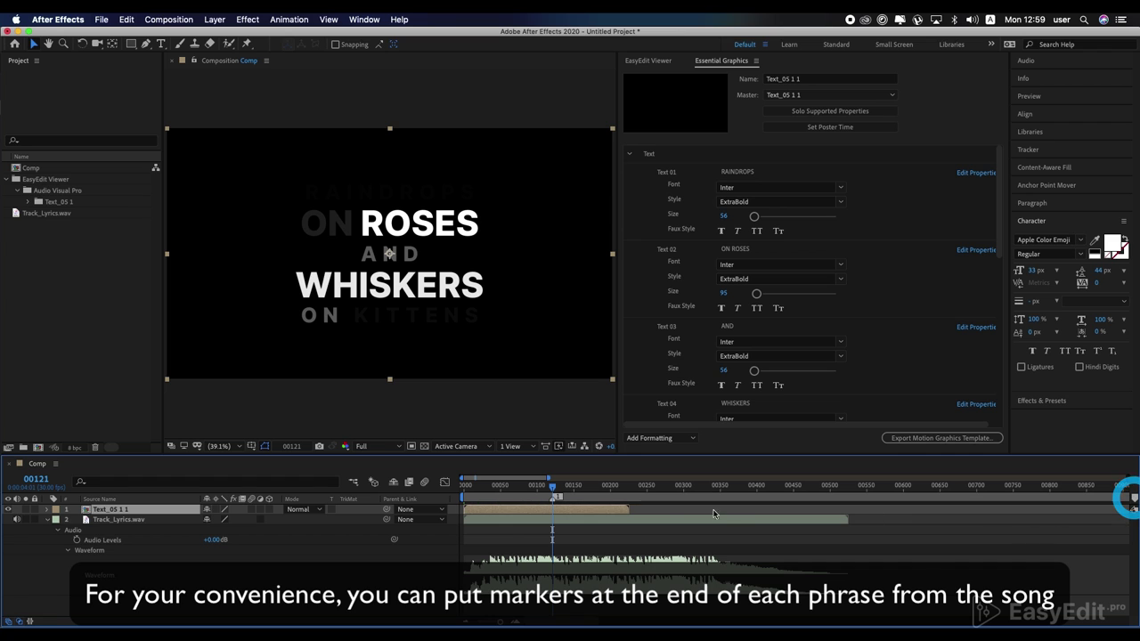
pyautogui.press('space')
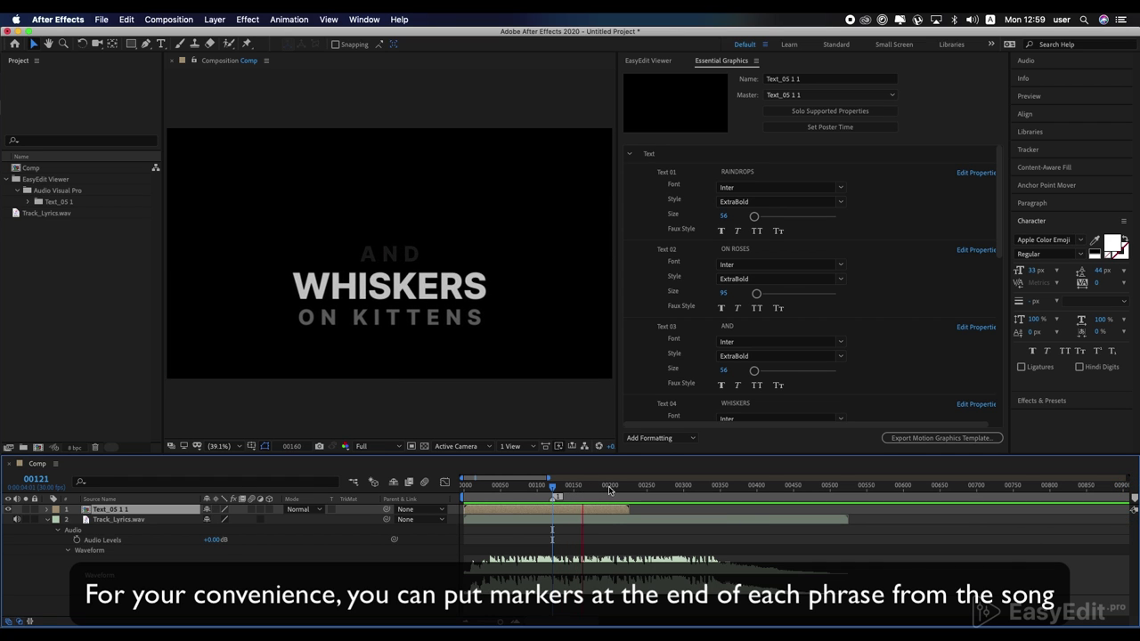
pyautogui.click(613, 491)
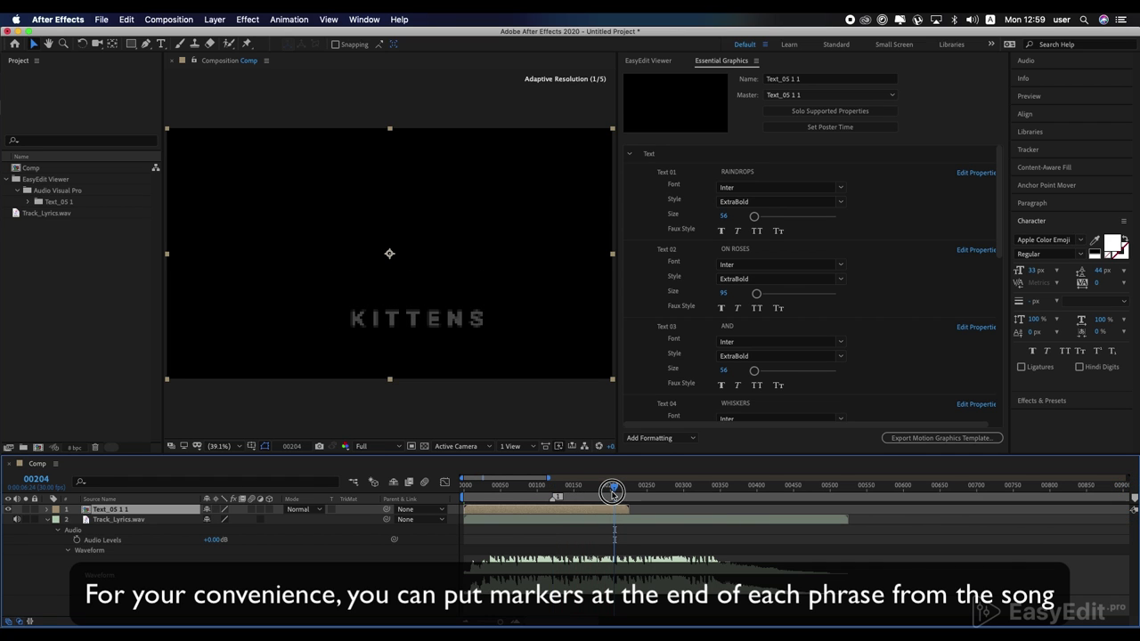
pyautogui.moveTo(613, 492); pyautogui.dragTo(611, 494)
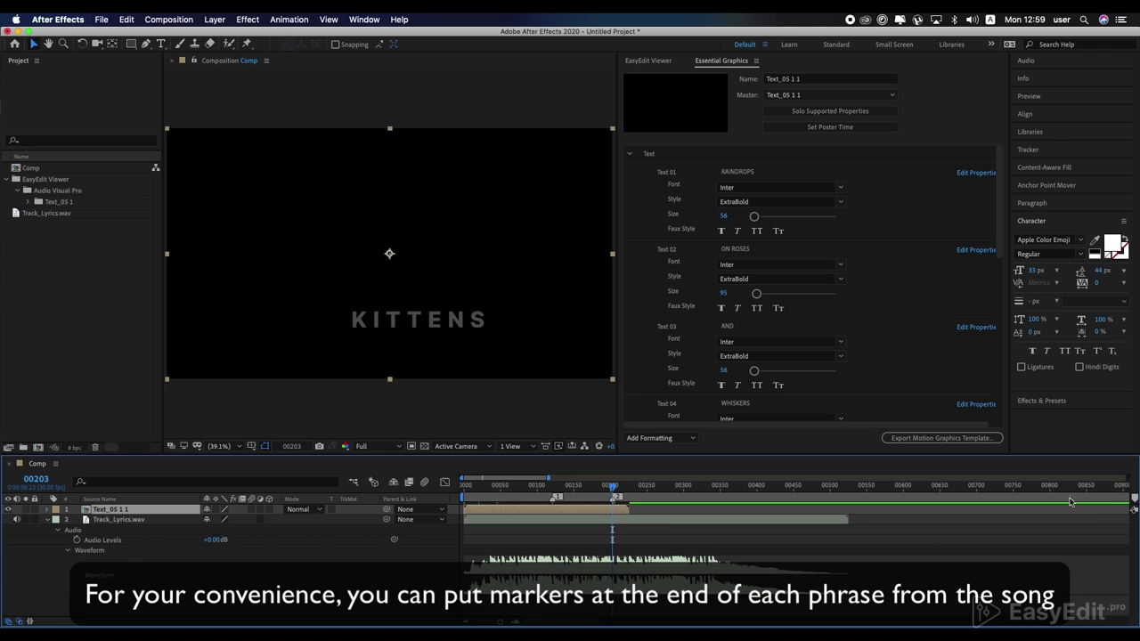
pyautogui.press('space')
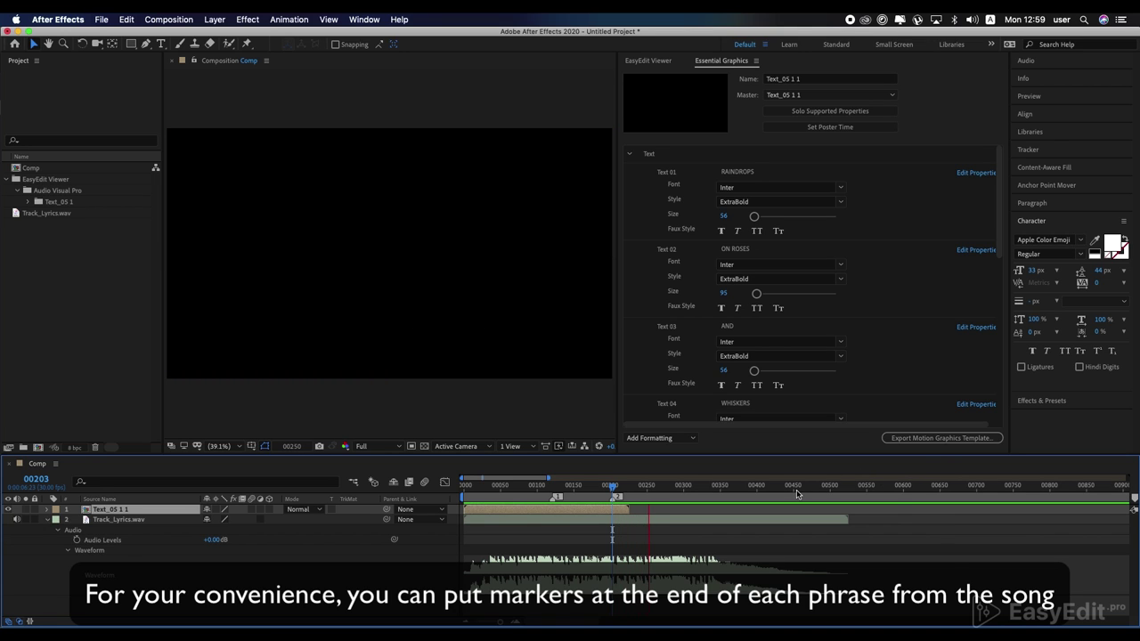
pyautogui.press('space')
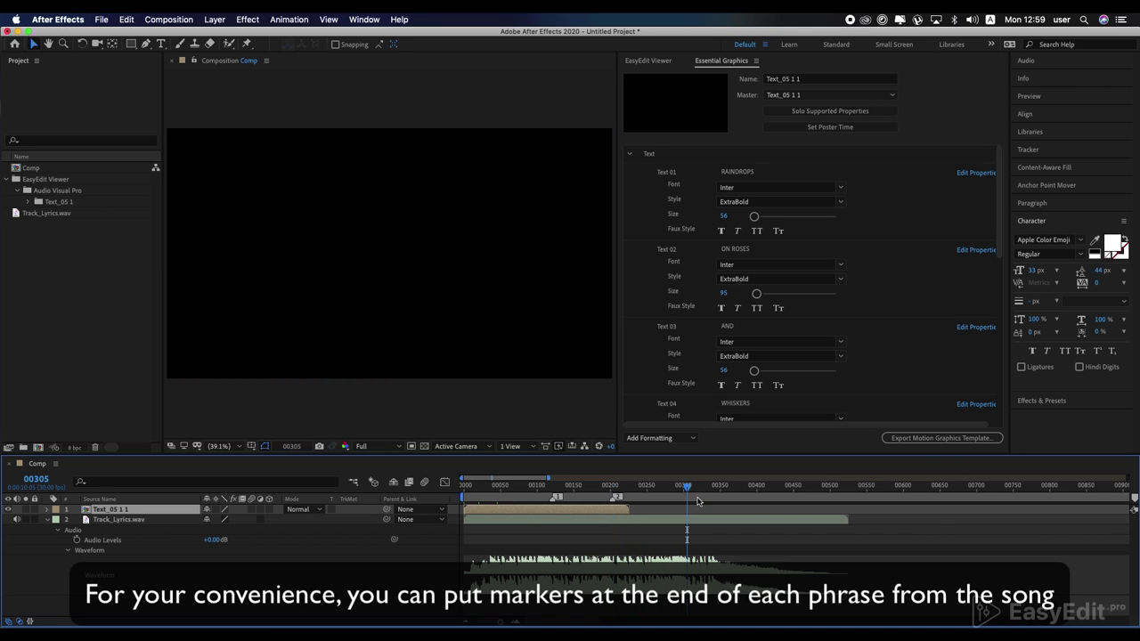
pyautogui.moveTo(688, 492); pyautogui.dragTo(693, 493)
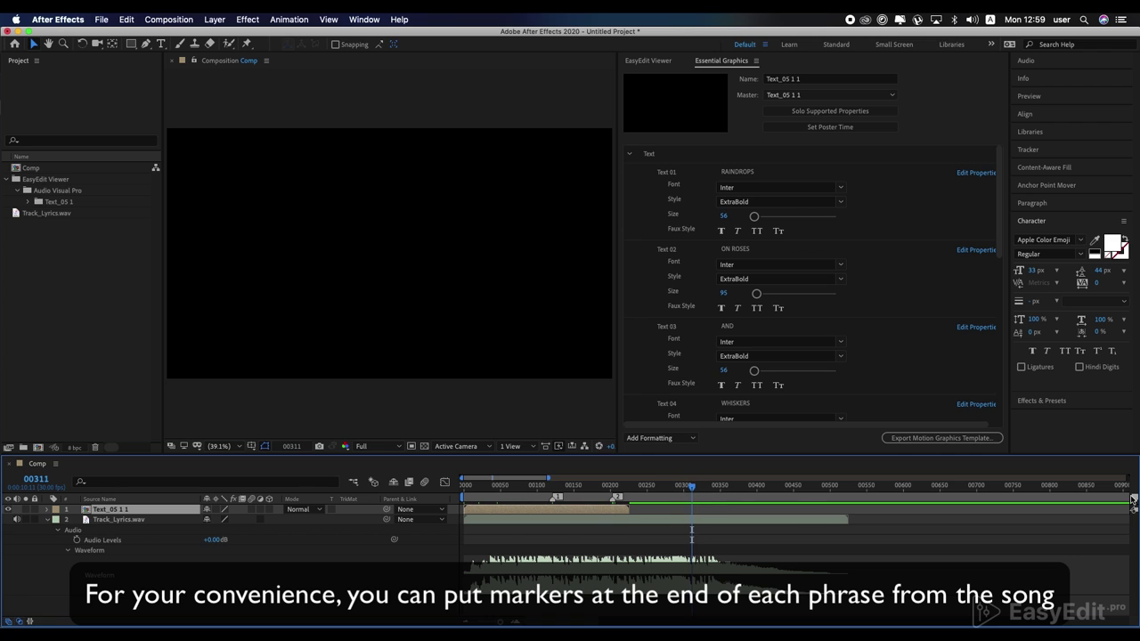
pyautogui.click(552, 490)
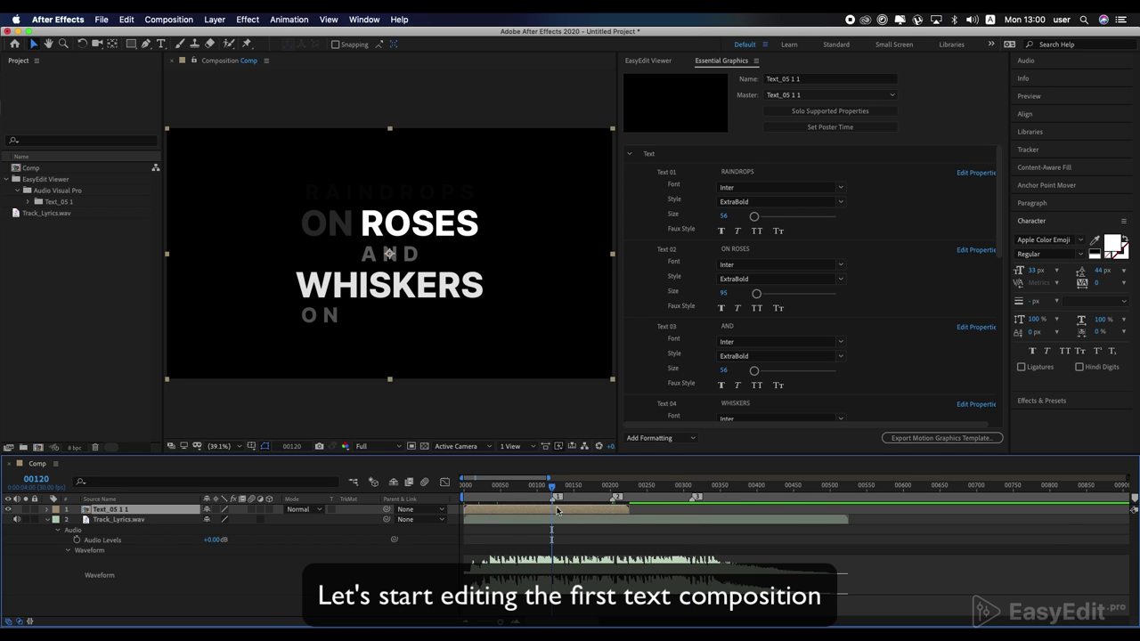
# Step: In Text_05 1 1, hide RAINDROPS and change the lines to I SEE, THE and FLOWERS
pyautogui.doubleClick(556, 509)
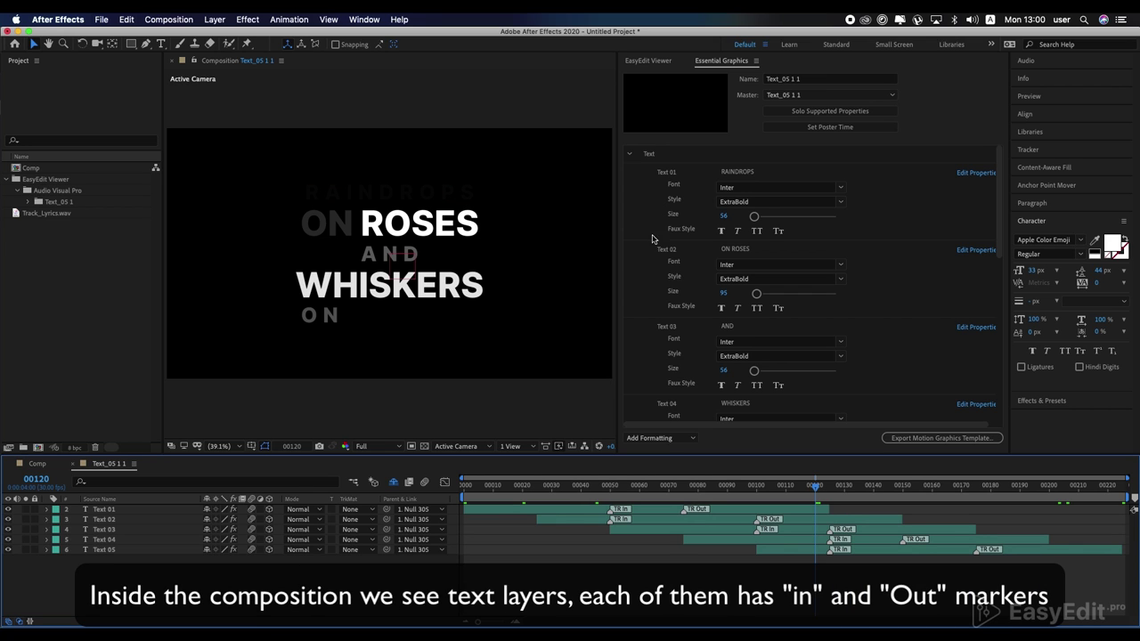
pyautogui.moveTo(800, 492); pyautogui.dragTo(770, 507)
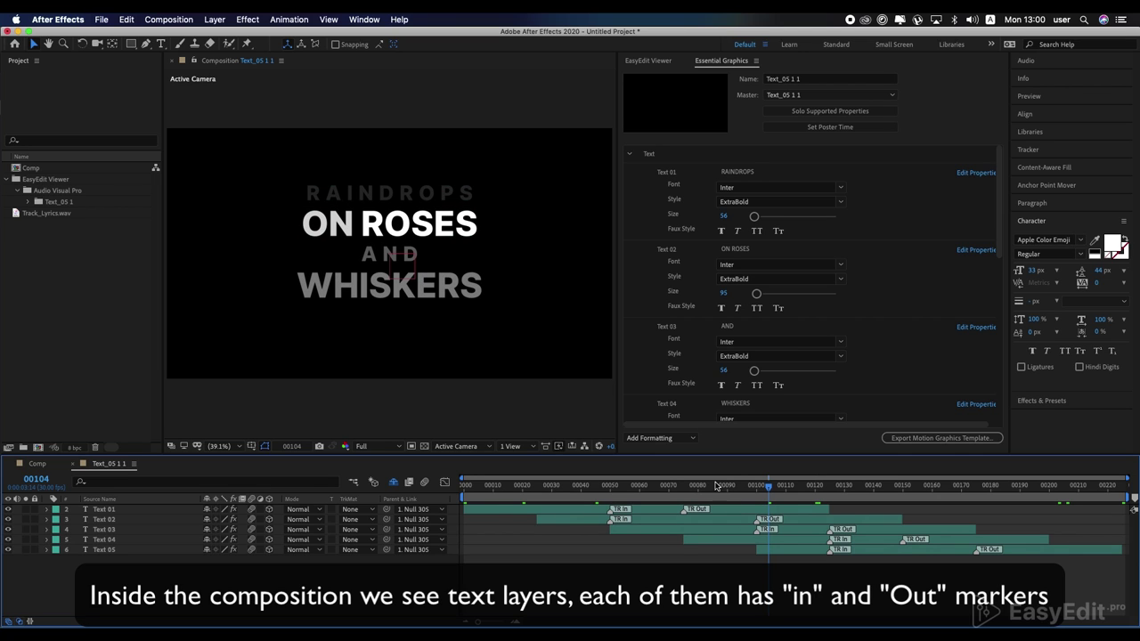
pyautogui.click(8, 509)
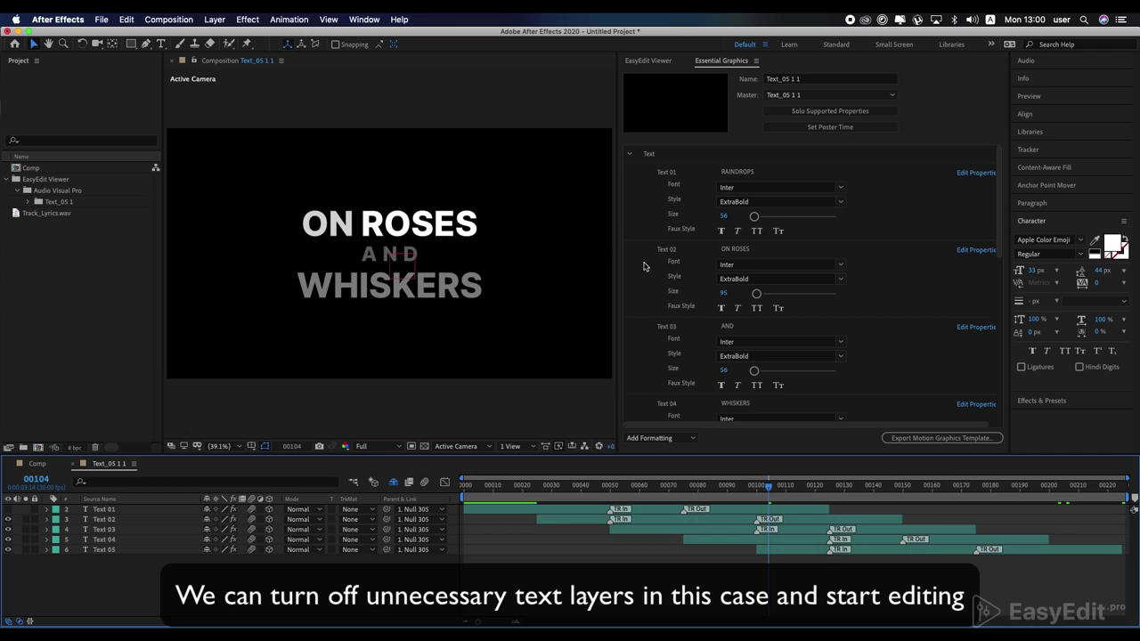
pyautogui.click(645, 267)
pyautogui.click(747, 252)
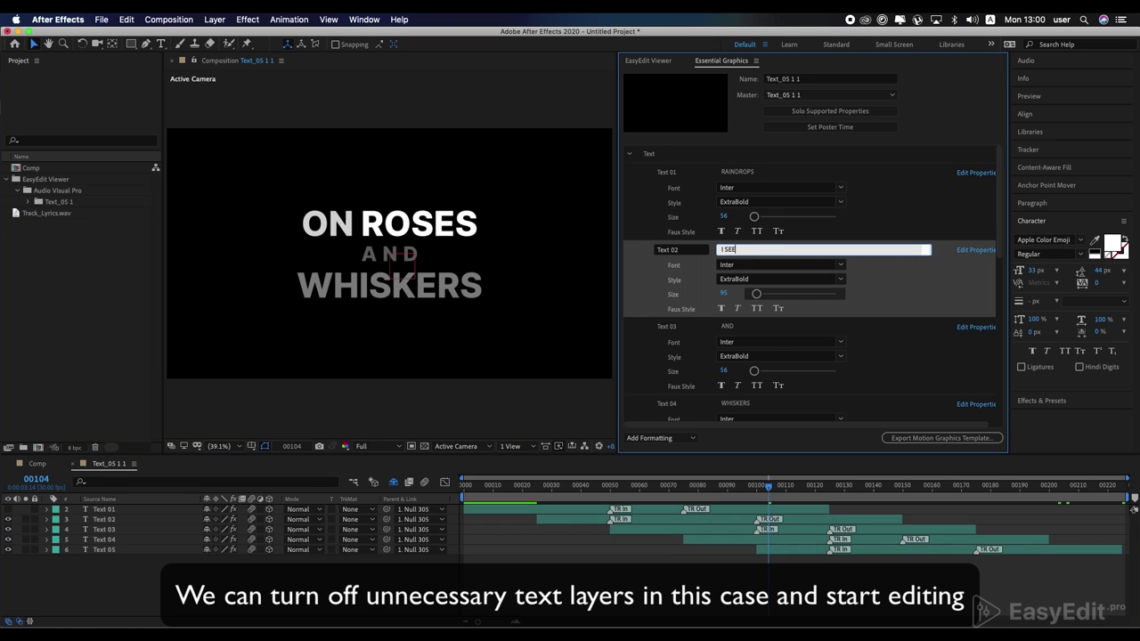
pyautogui.click(736, 328)
pyautogui.click(745, 405)
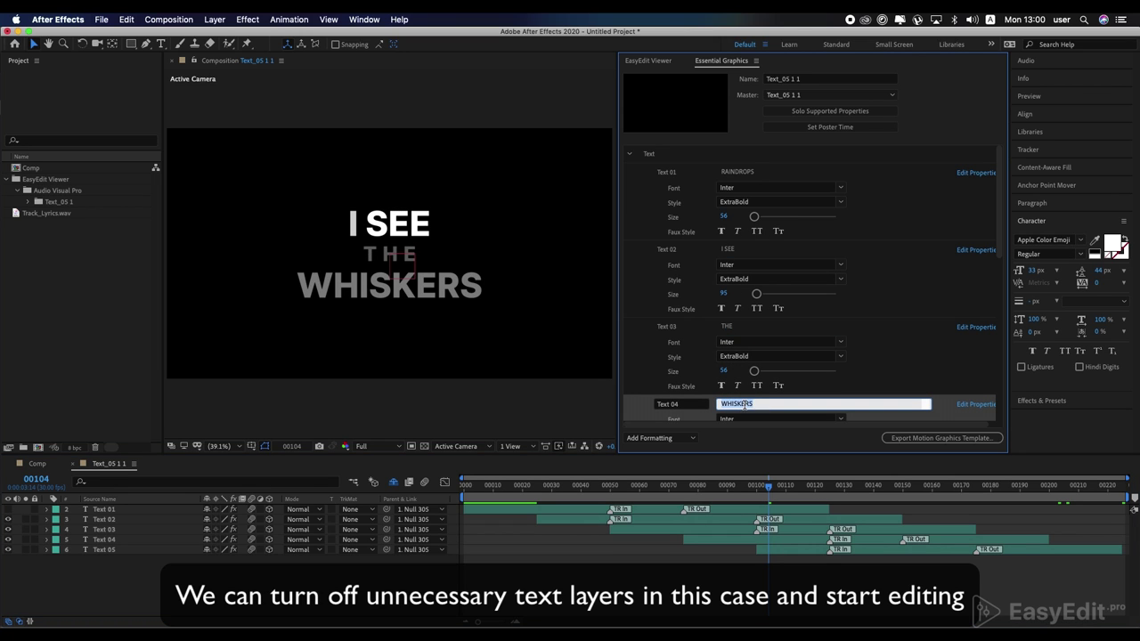
pyautogui.write('FLOWERS')
pyautogui.press('Return')
# Step: Shift the lyric comp about 50 frames later and trim the Text 02–04 layers shorter
pyautogui.click(104, 550)
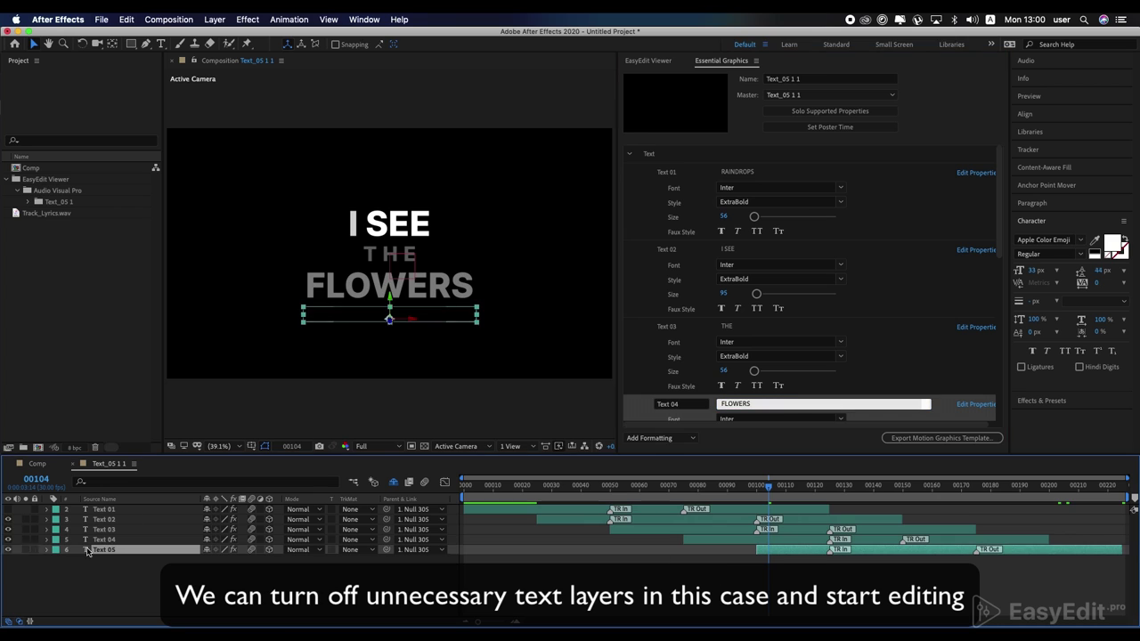
pyautogui.click(8, 550)
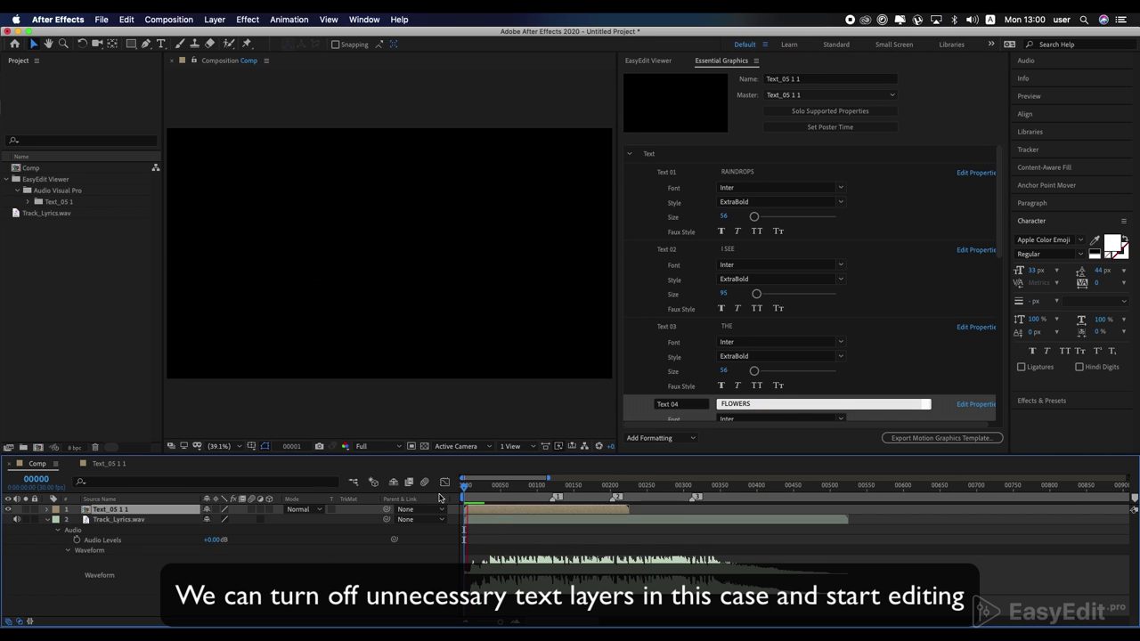
pyautogui.moveTo(484, 509); pyautogui.dragTo(528, 515)
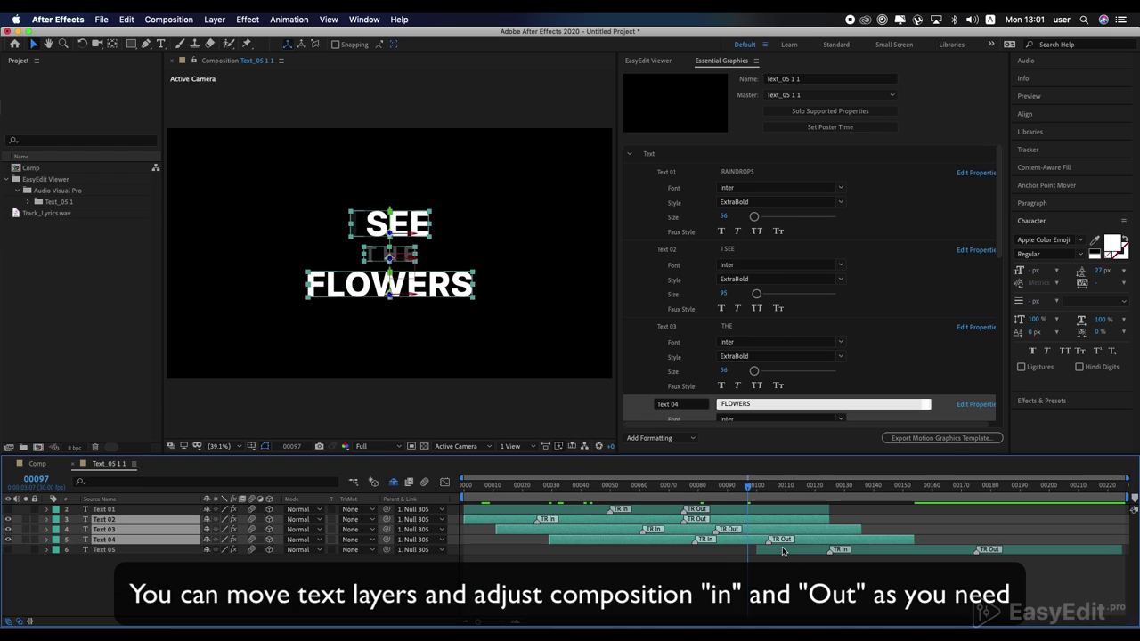
pyautogui.moveTo(881, 540); pyautogui.dragTo(766, 535)
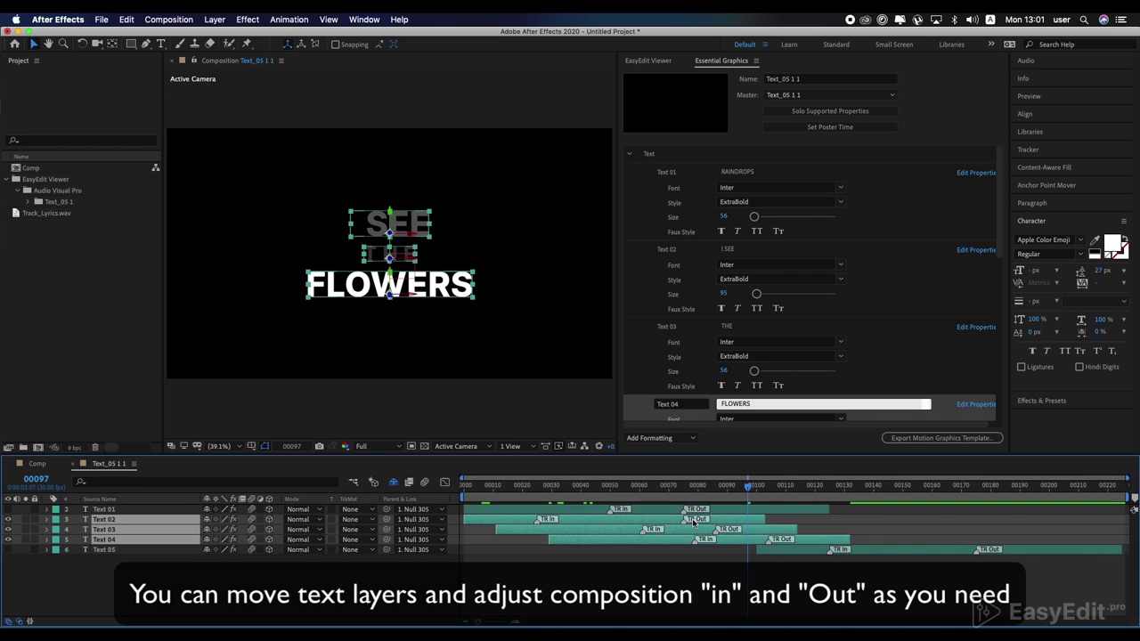
pyautogui.moveTo(696, 521); pyautogui.dragTo(738, 540)
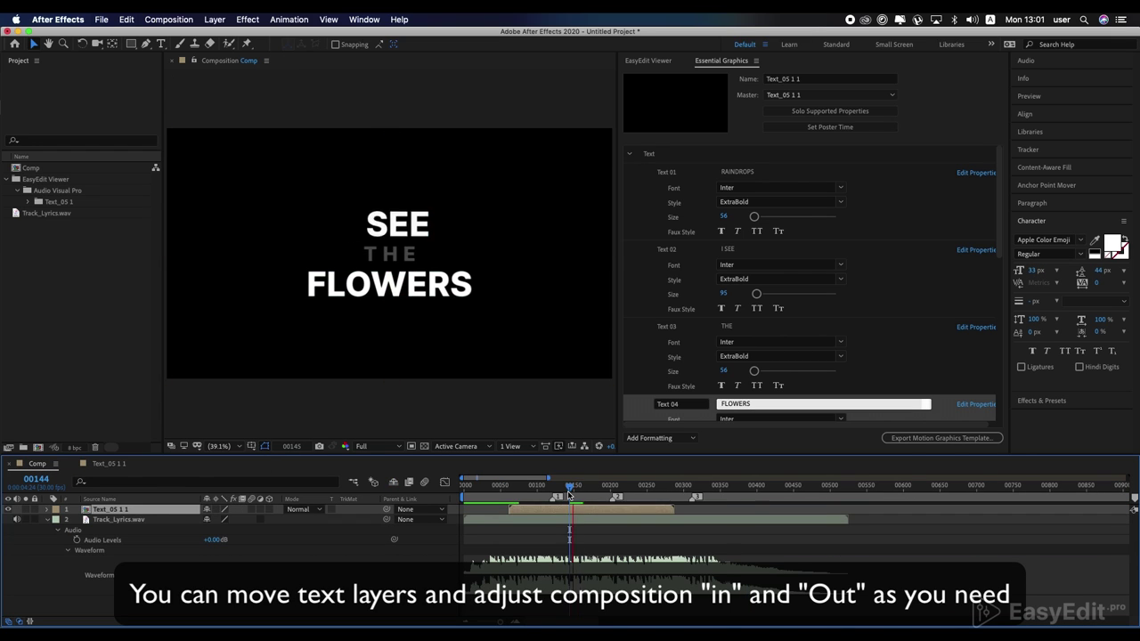
# Step: Add a second lyric template (Text_06) at frame 166 and open its nested comp
pyautogui.moveTo(525, 487); pyautogui.dragTo(571, 495)
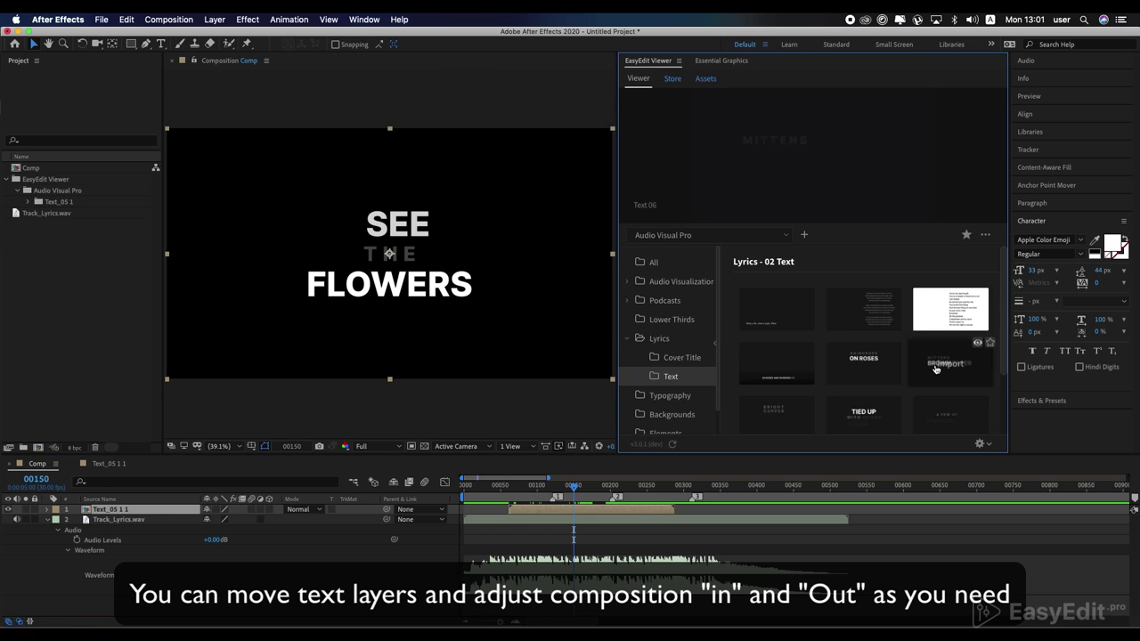
pyautogui.click(935, 367)
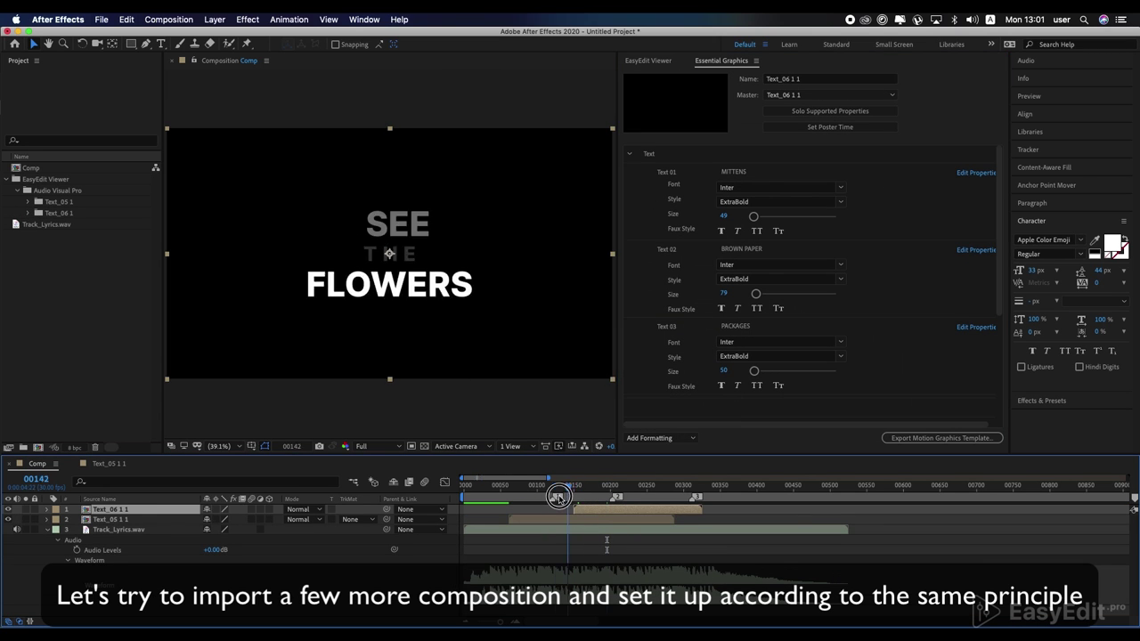
pyautogui.moveTo(573, 488); pyautogui.dragTo(592, 501)
pyautogui.doubleClick(595, 509)
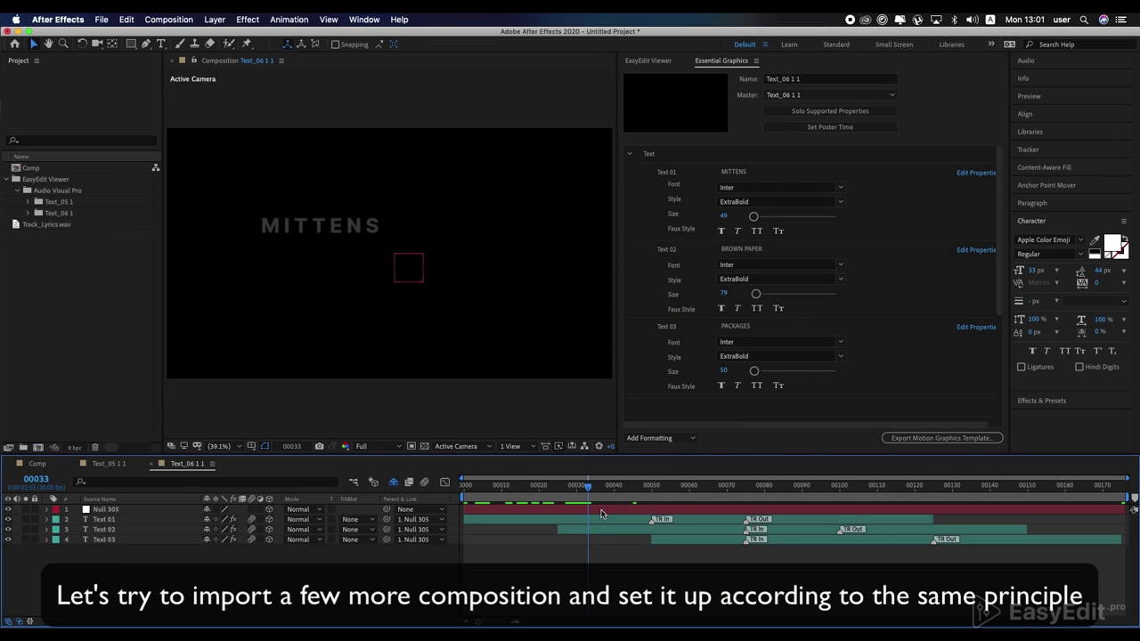
# Step: Change the Text_06 lyric lines to I SEE, THE and DREAM
pyautogui.moveTo(701, 488); pyautogui.dragTo(772, 510)
pyautogui.click(739, 172)
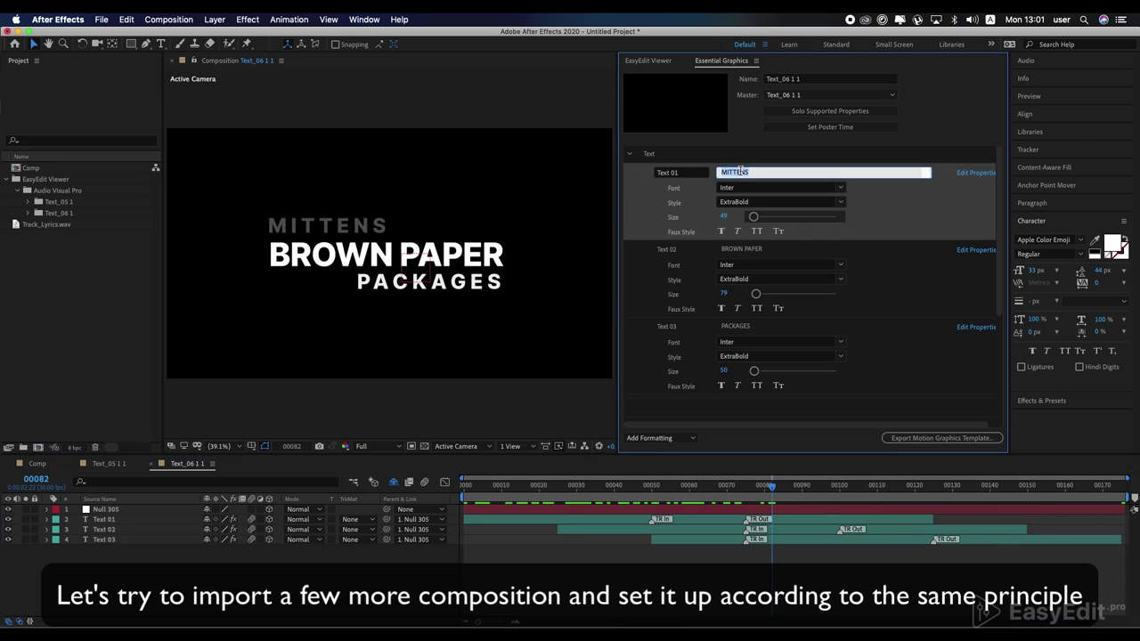
pyautogui.click(743, 249)
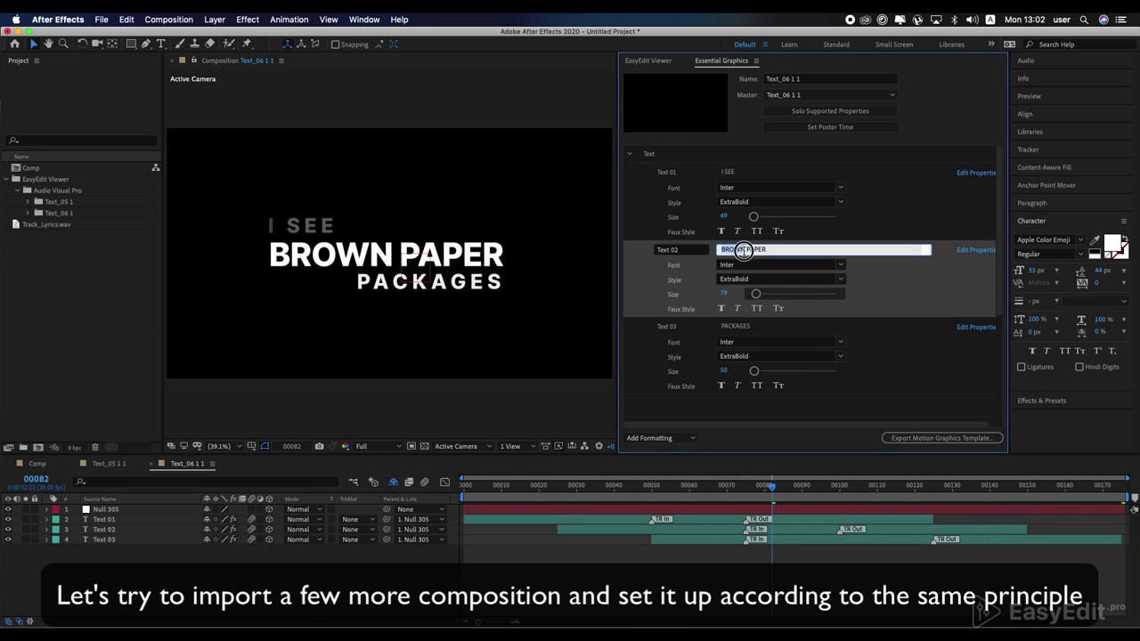
pyautogui.click(745, 328)
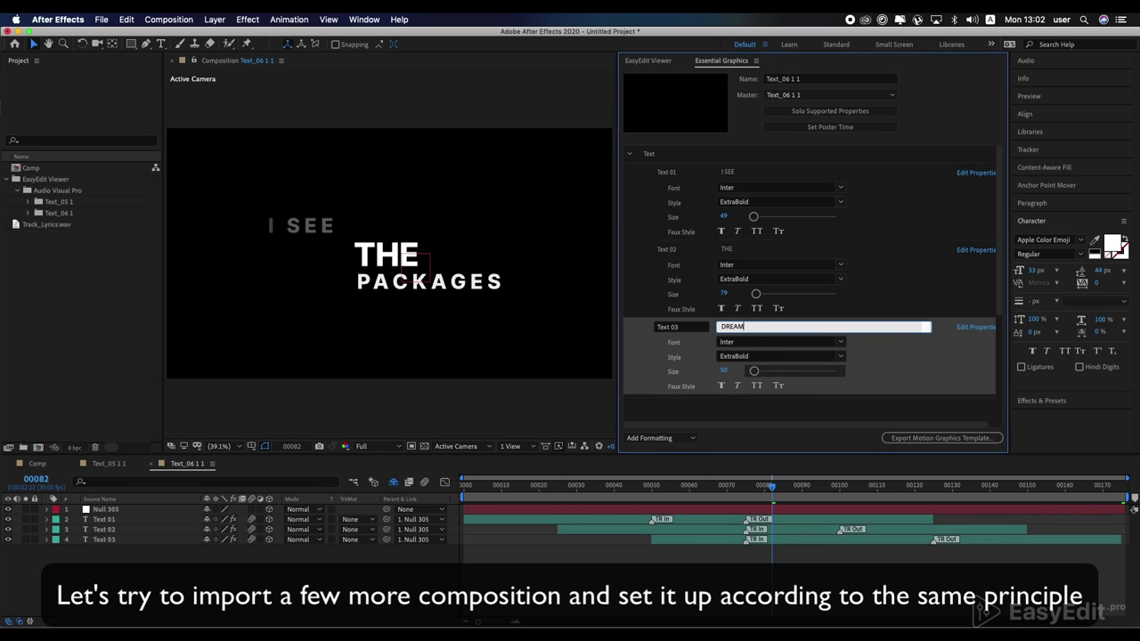
pyautogui.press('Return')
# Step: Shift I SEE to x 1053 and DREAM to x 998, then start DREAM earlier
pyautogui.scroll(-3, 640, 330)
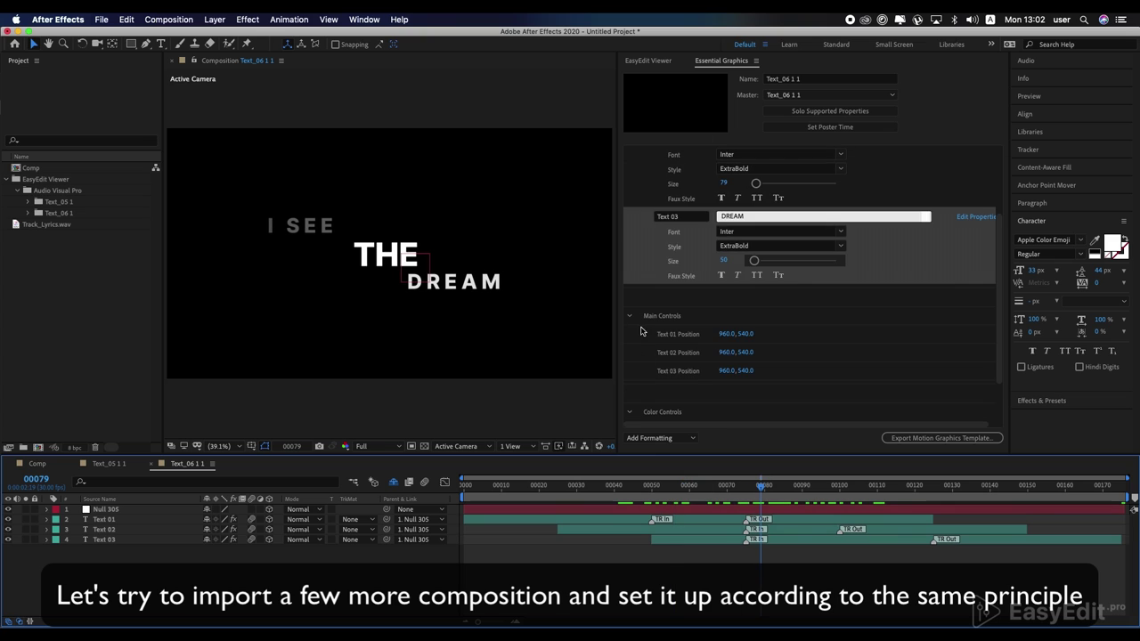
pyautogui.moveTo(723, 338); pyautogui.dragTo(789, 338)
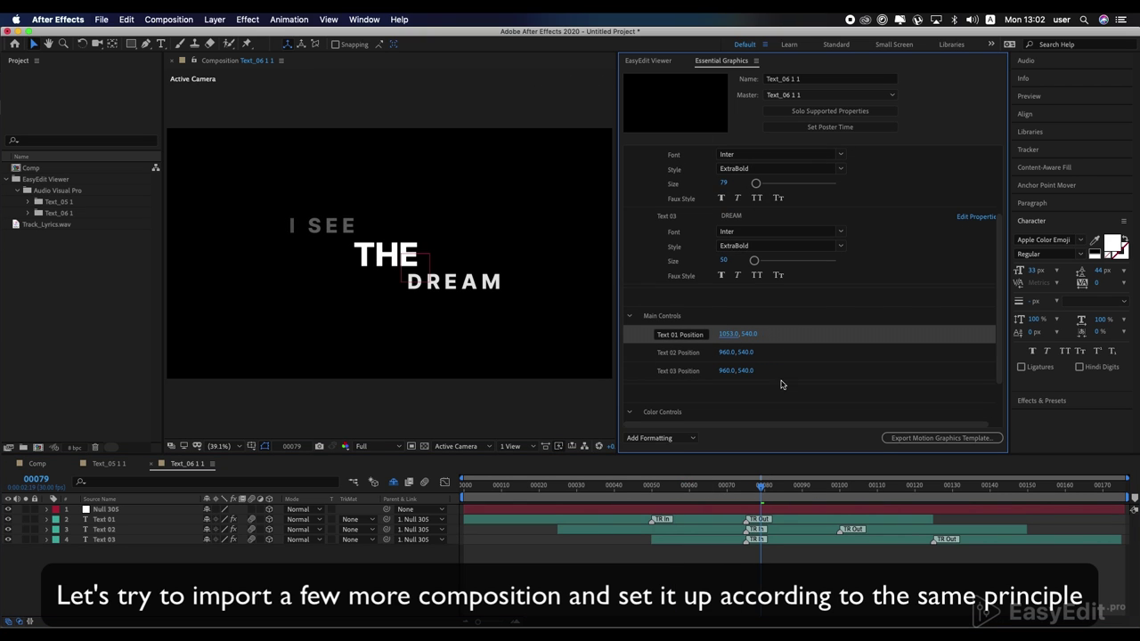
pyautogui.click(720, 373)
pyautogui.moveTo(721, 372); pyautogui.dragTo(735, 369)
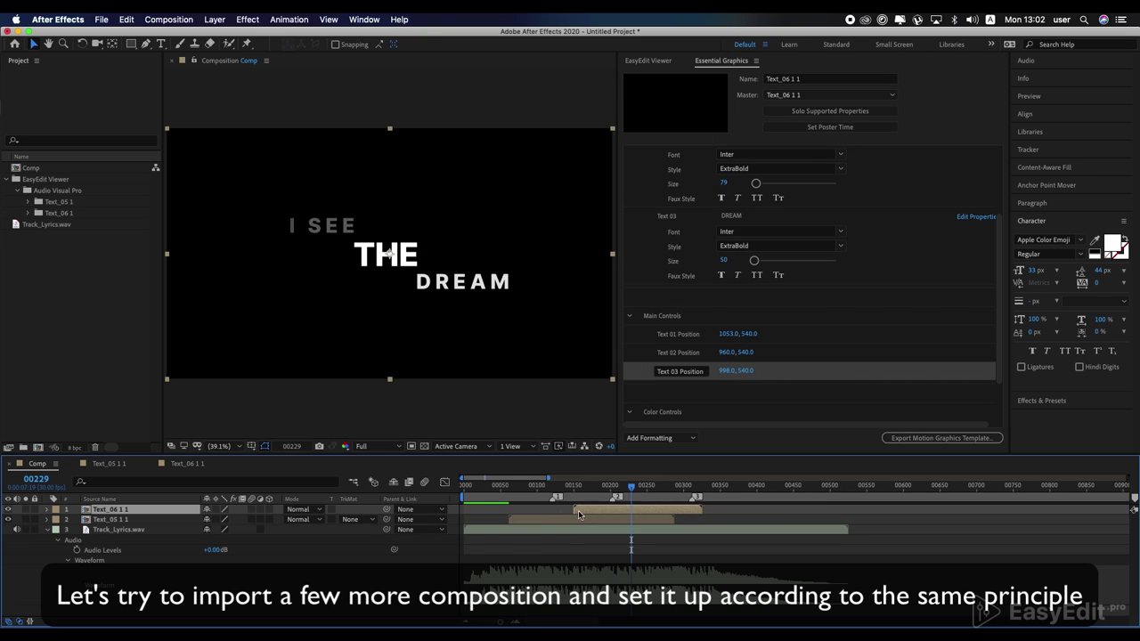
pyautogui.doubleClick(579, 510)
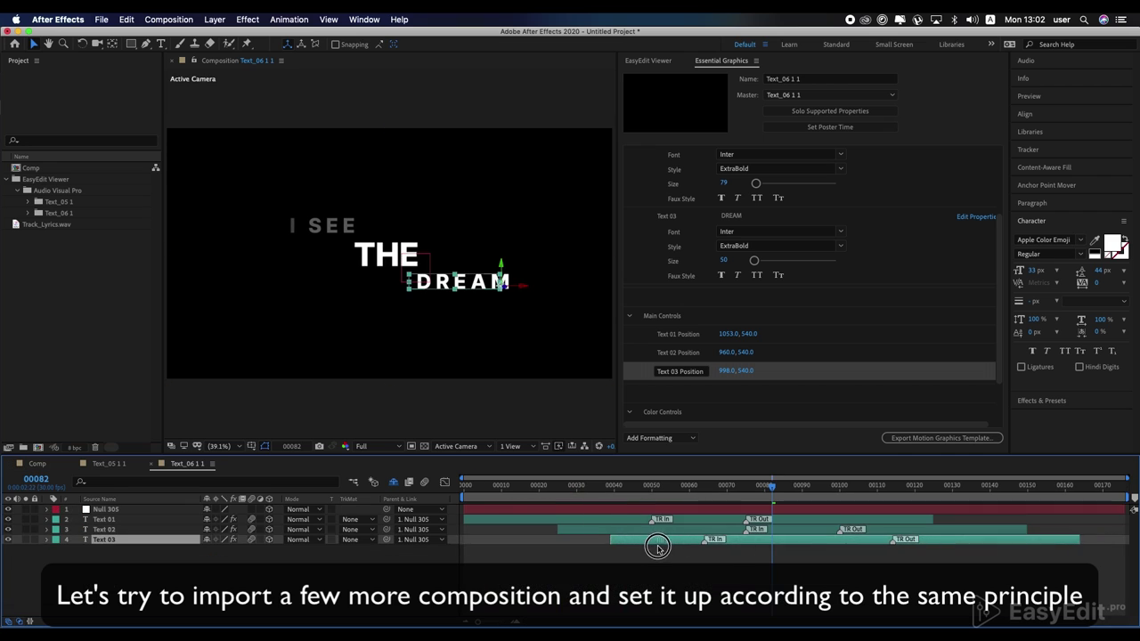
pyautogui.moveTo(585, 534); pyautogui.dragTo(599, 539)
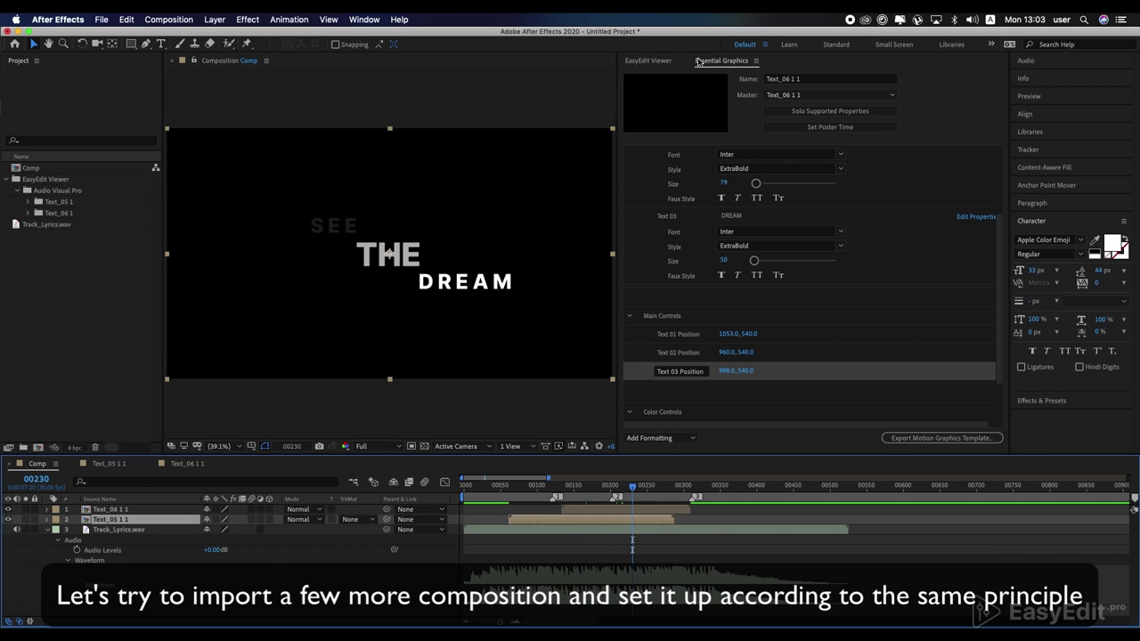
# Step: Import the TIED UP lyric template (Text_08) from the lyrics library
pyautogui.click(648, 61)
pyautogui.scroll(-1, 891, 374)
pyautogui.moveTo(925, 394)
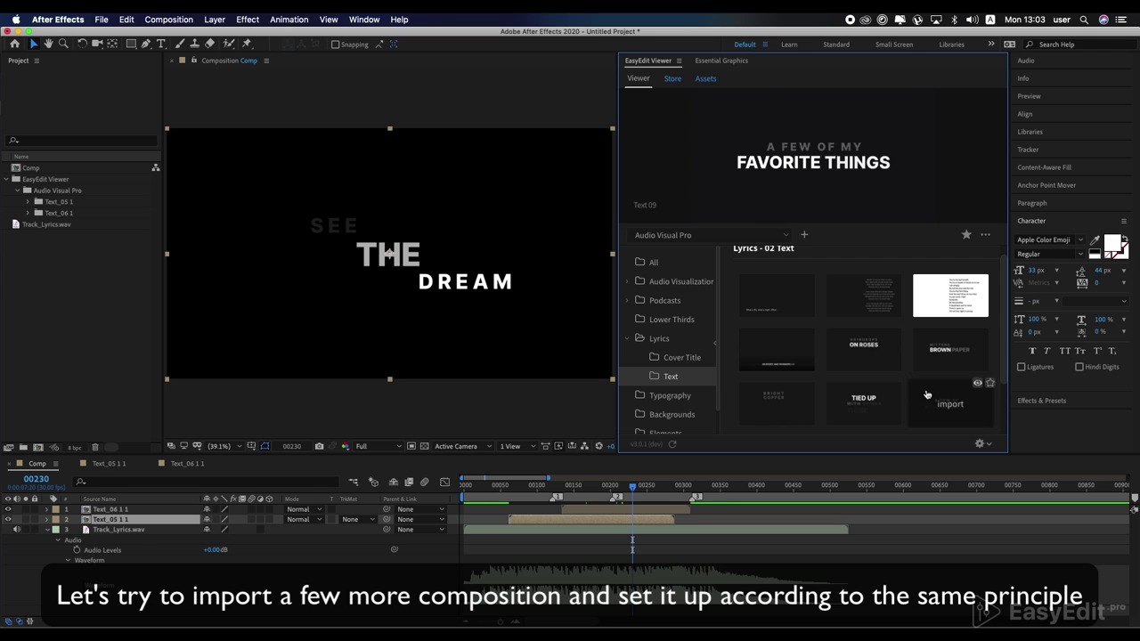
pyautogui.moveTo(780, 402)
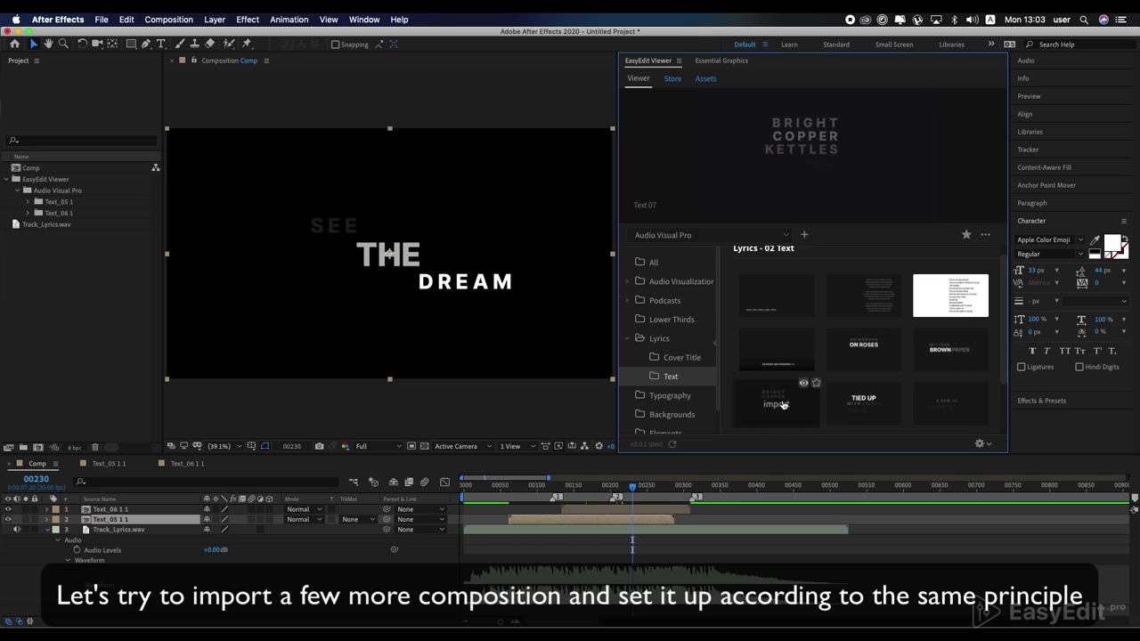
pyautogui.click(885, 411)
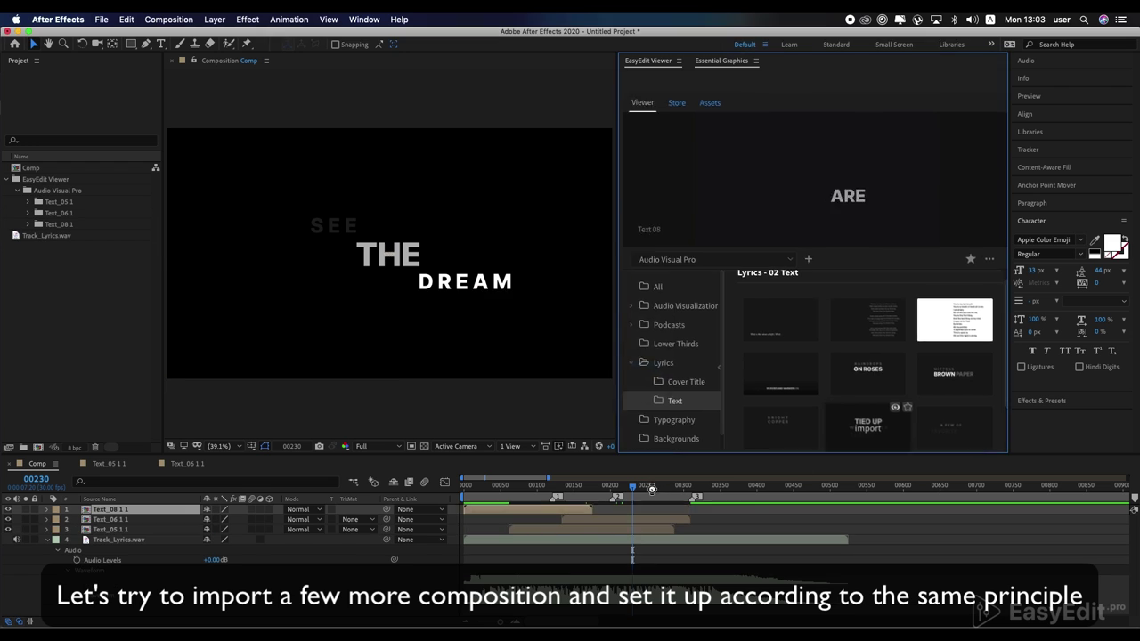
# Step: Change the Text_08 lines to I SEE, THE and BLUE SKY and start later lines earlier
pyautogui.doubleClick(677, 509)
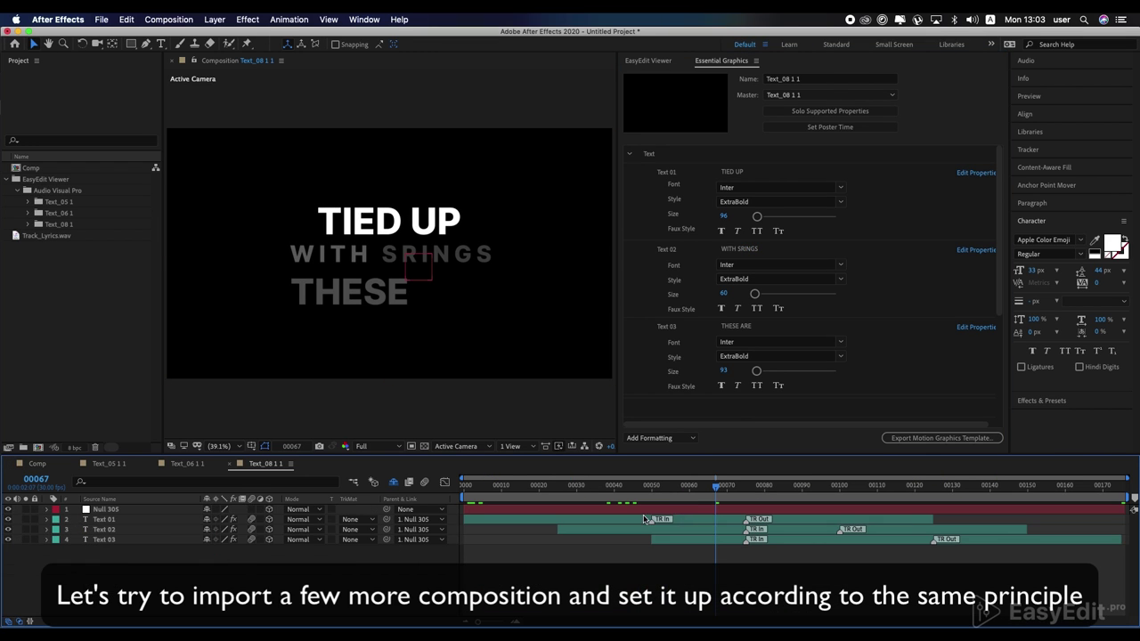
pyautogui.click(751, 173)
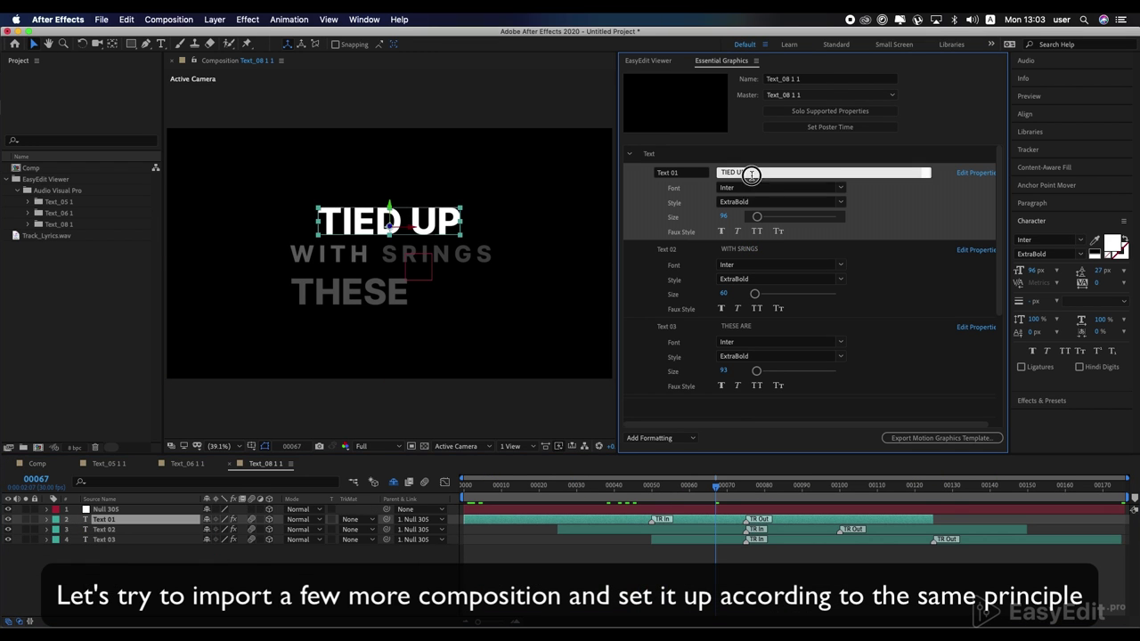
pyautogui.click(747, 249)
pyautogui.click(745, 327)
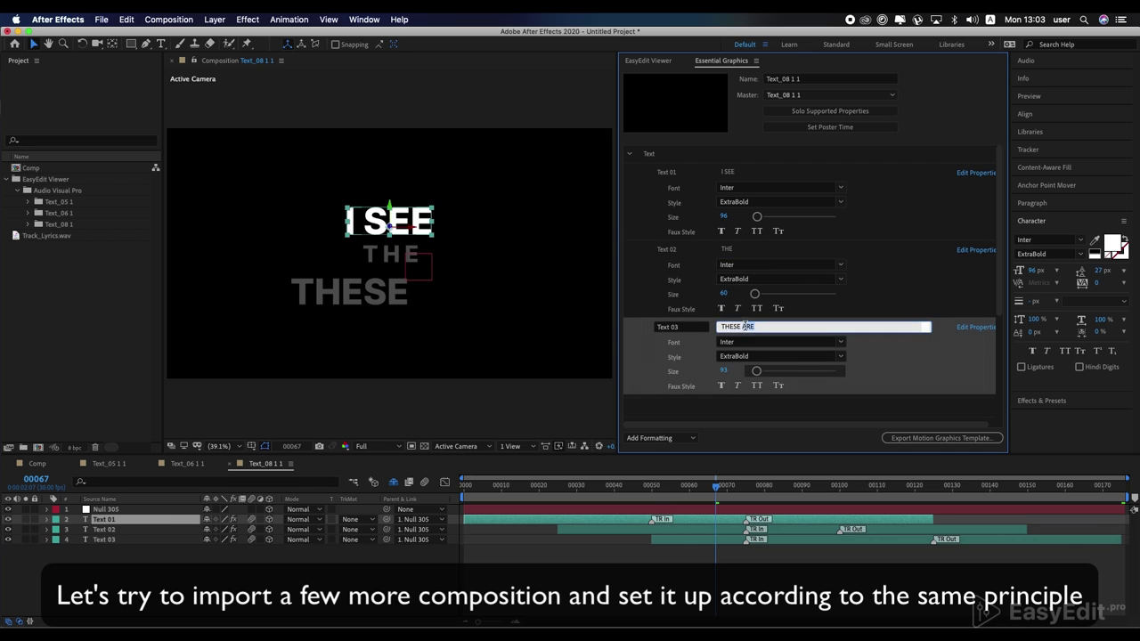
pyautogui.moveTo(705, 529); pyautogui.dragTo(685, 540)
pyautogui.keyDown('shift'); pyautogui.click(815, 527); pyautogui.keyUp('shift')
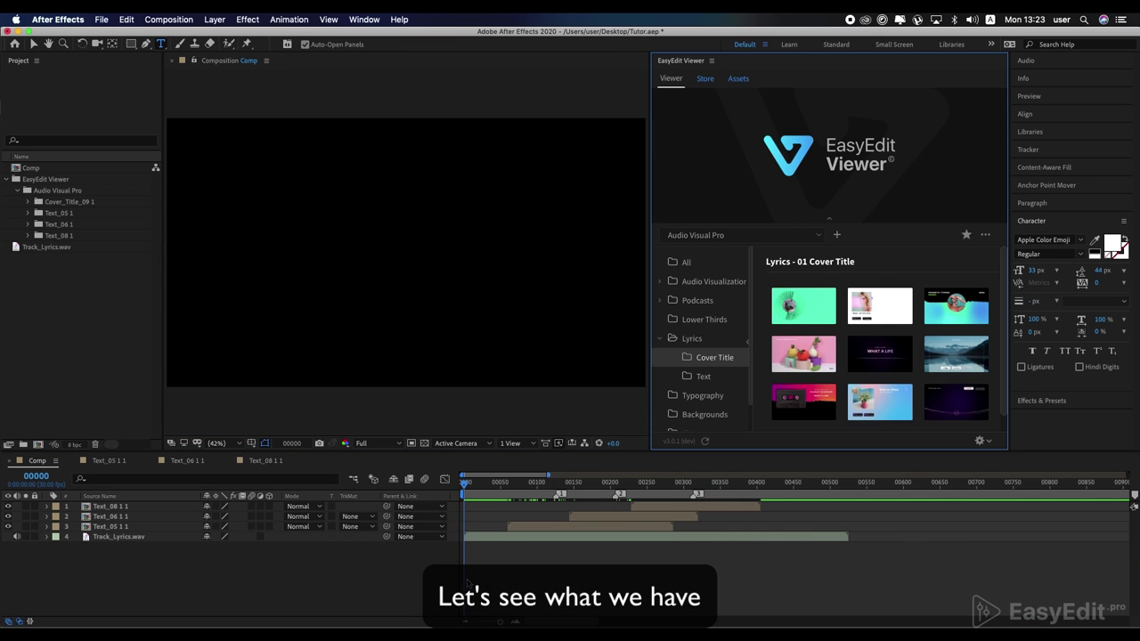
pyautogui.click(466, 582)
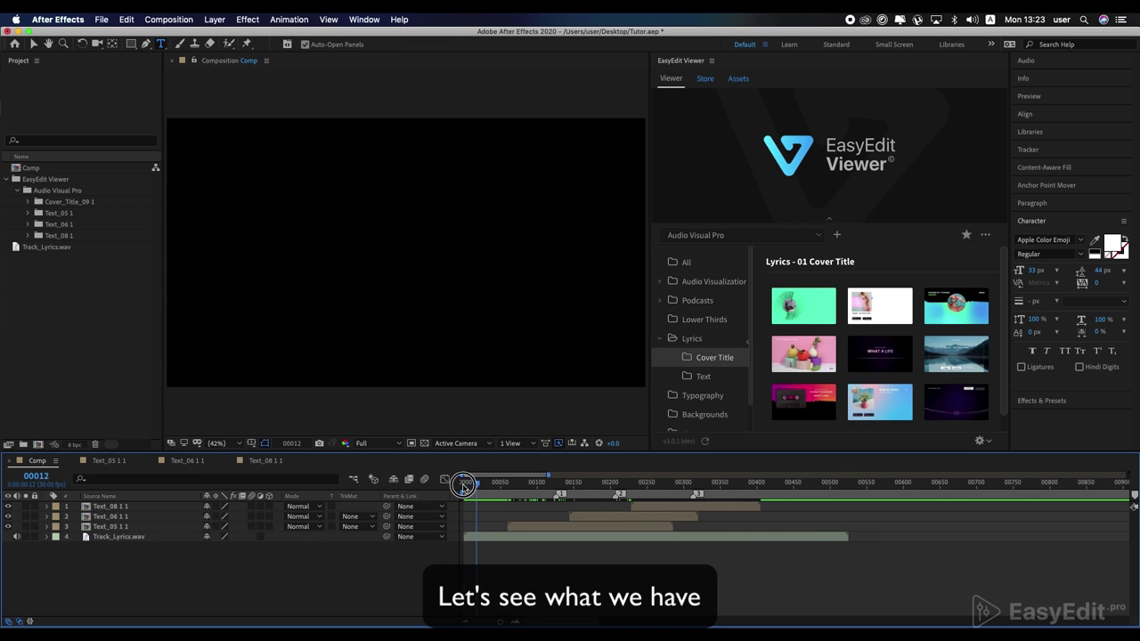
pyautogui.press('space')
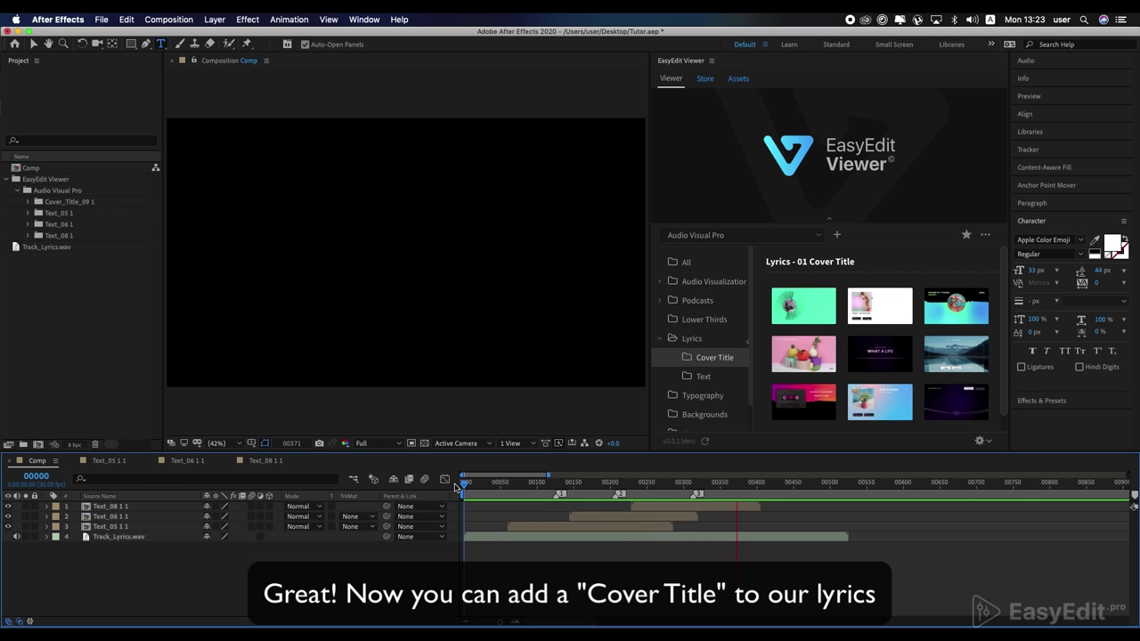
pyautogui.press('space')
pyautogui.moveTo(945, 415)
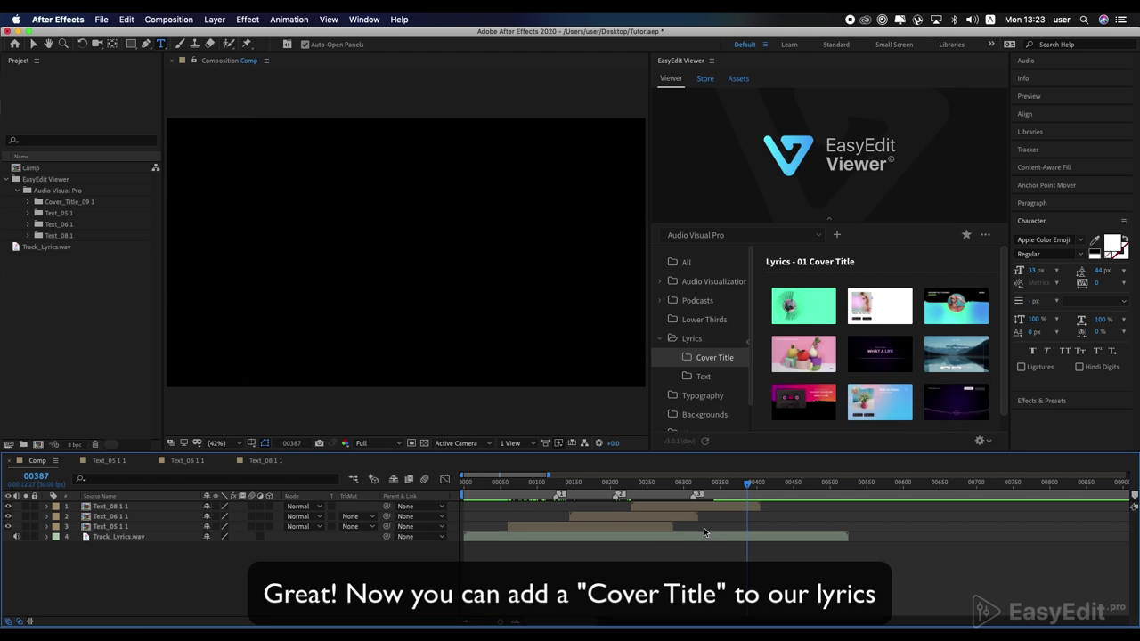
# Step: Add the purple Cover Title 09 template and move it beneath all lyric layers
pyautogui.moveTo(732, 489); pyautogui.dragTo(404, 493)
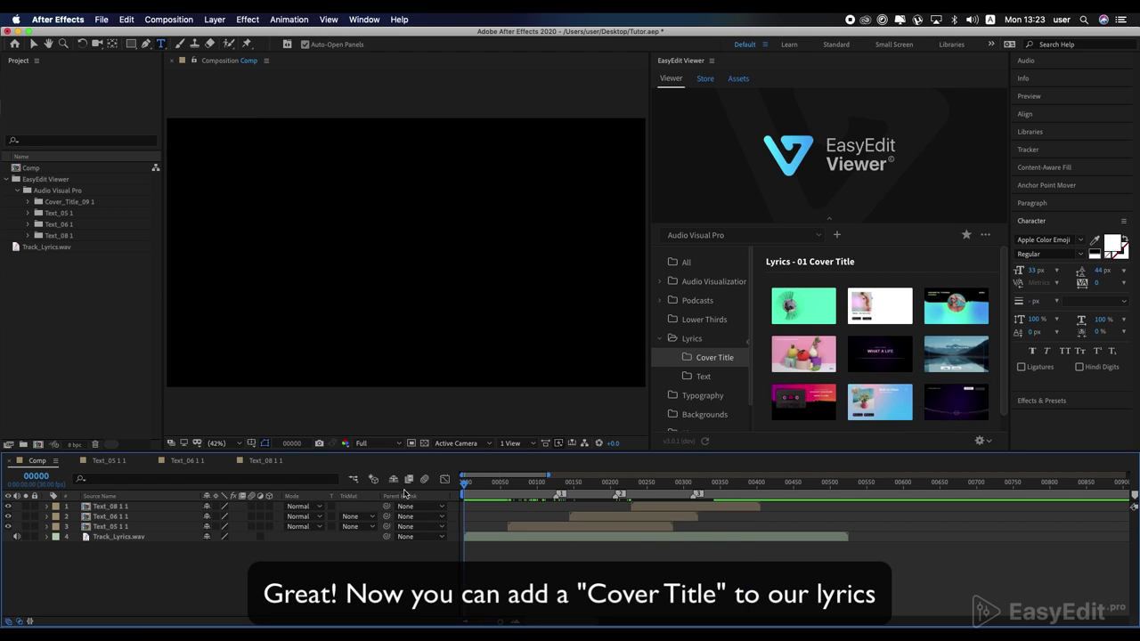
pyautogui.click(956, 403)
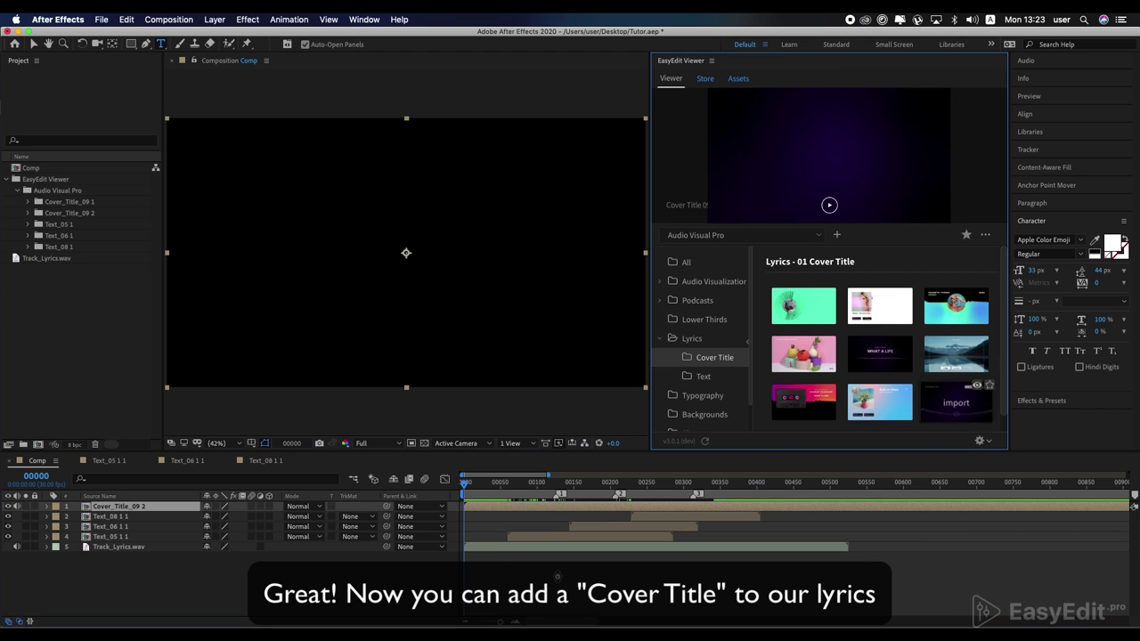
pyautogui.moveTo(129, 508); pyautogui.dragTo(128, 547)
# Step: Move Track_Lyrics.wav into Audio_Placeholder, replacing the placeholder mp3
pyautogui.click(470, 491)
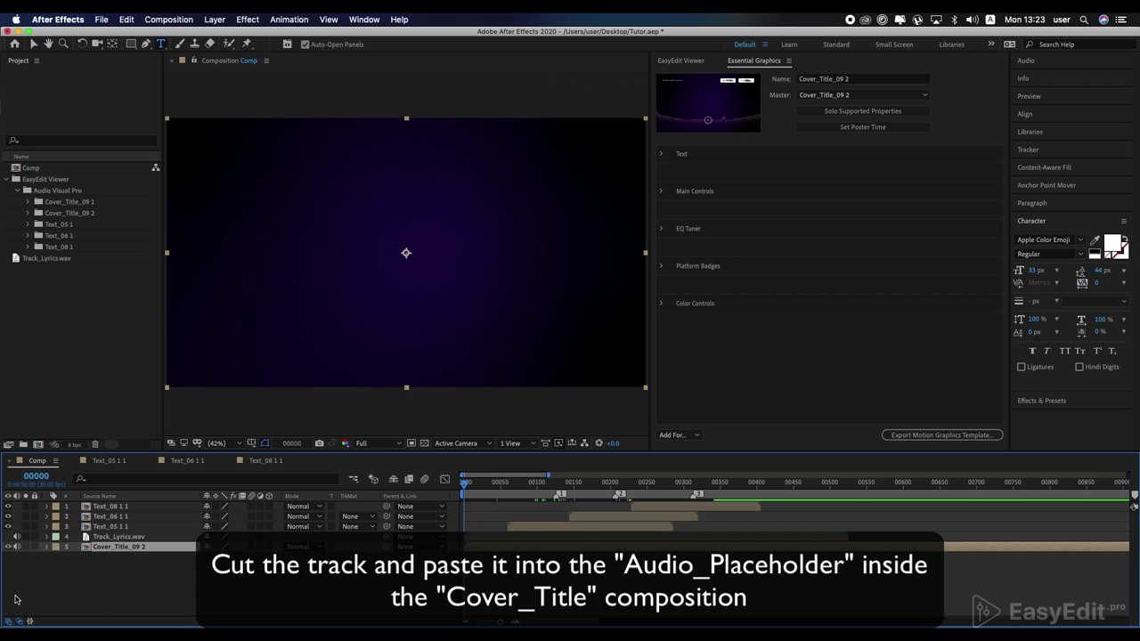
pyautogui.click(120, 537)
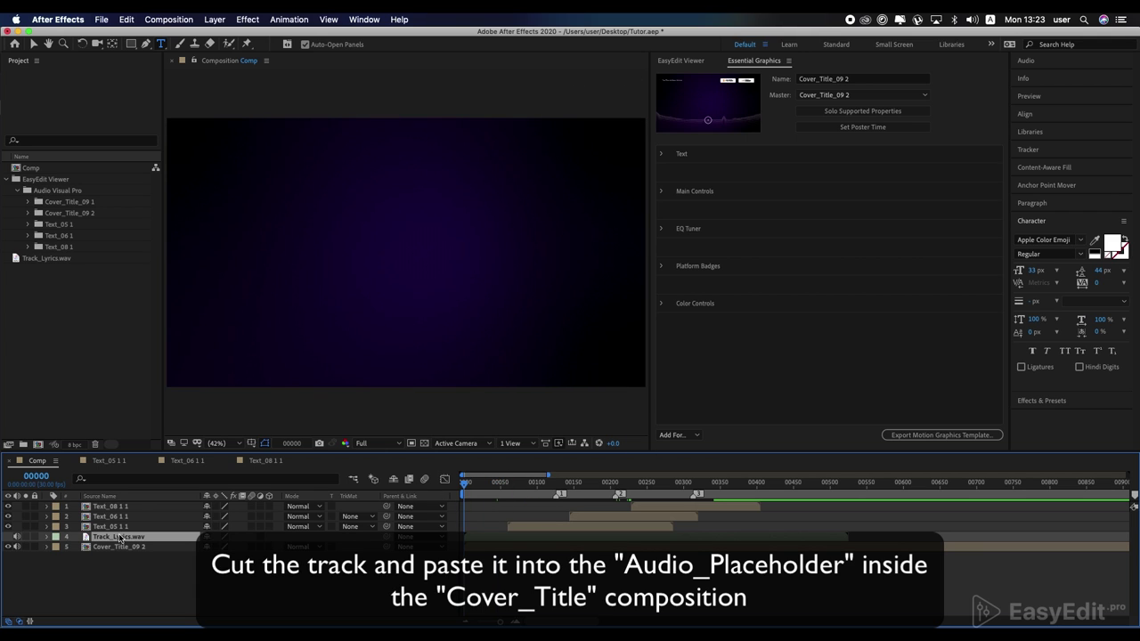
pyautogui.press('super+x')
pyautogui.click(119, 537)
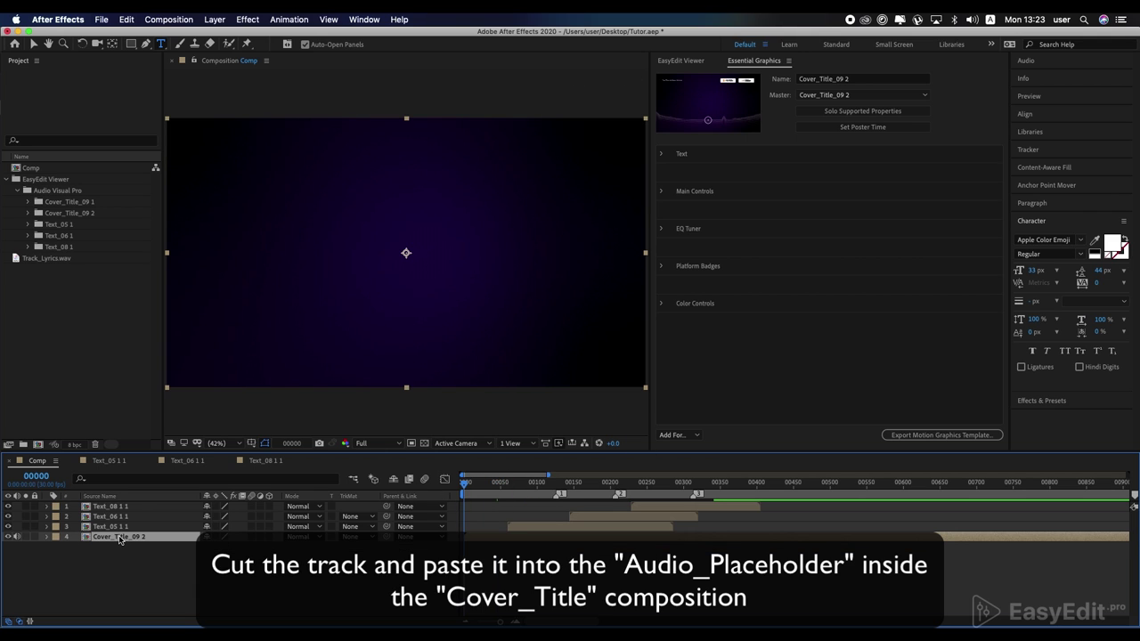
pyautogui.doubleClick(111, 540)
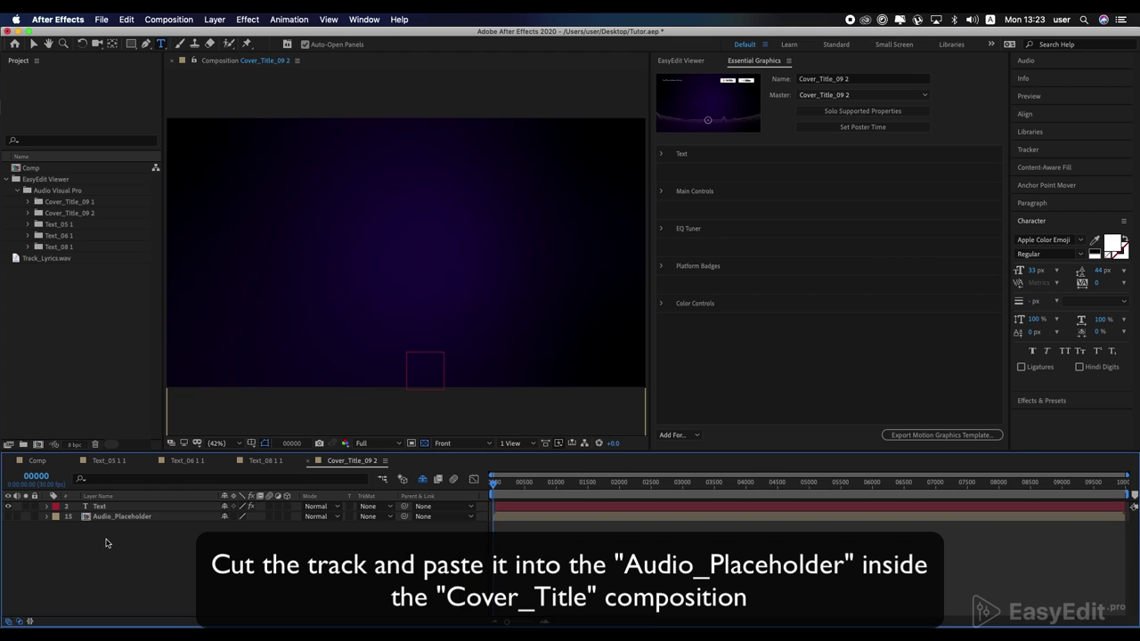
pyautogui.doubleClick(105, 517)
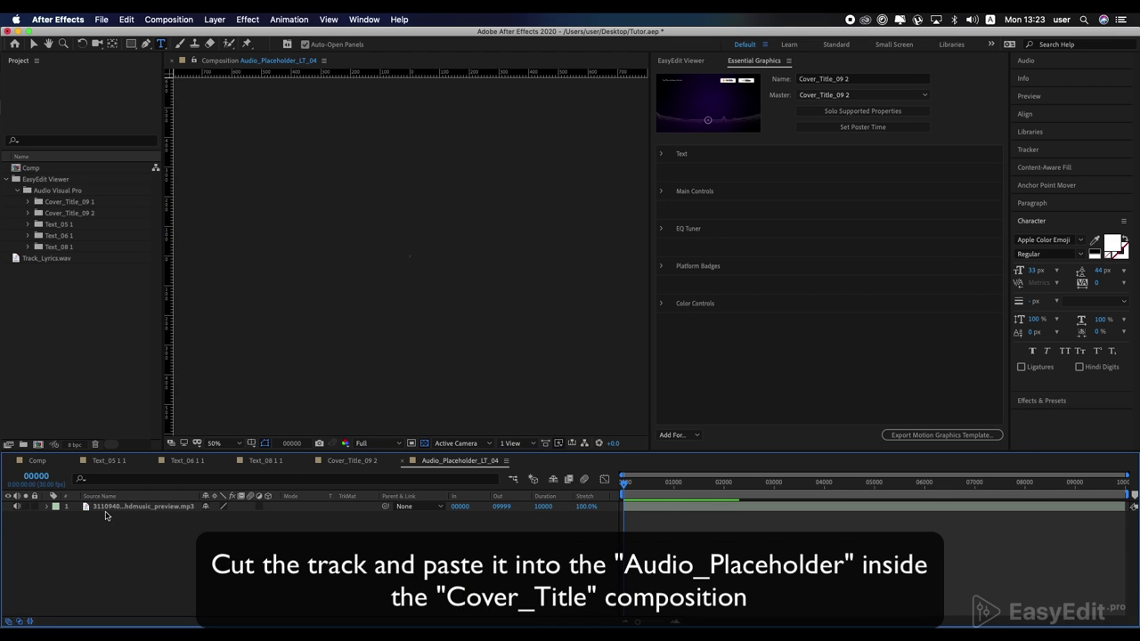
pyautogui.press('Delete')
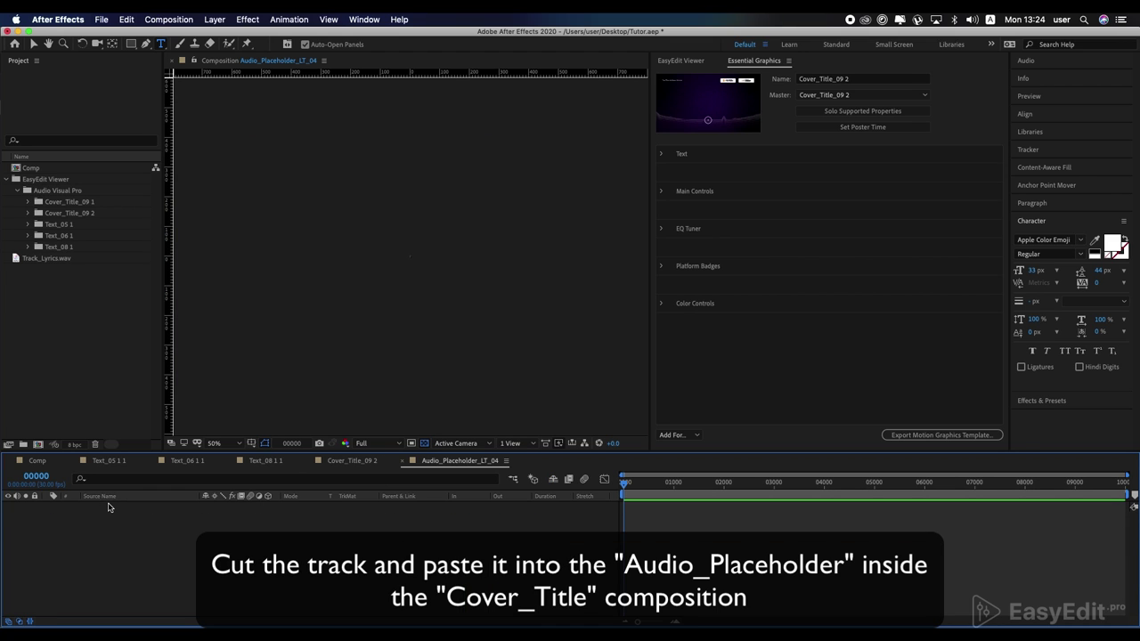
pyautogui.press('super+v')
# Step: Turn on Audio_Placeholder's sound and preview the main Comp
pyautogui.click(346, 463)
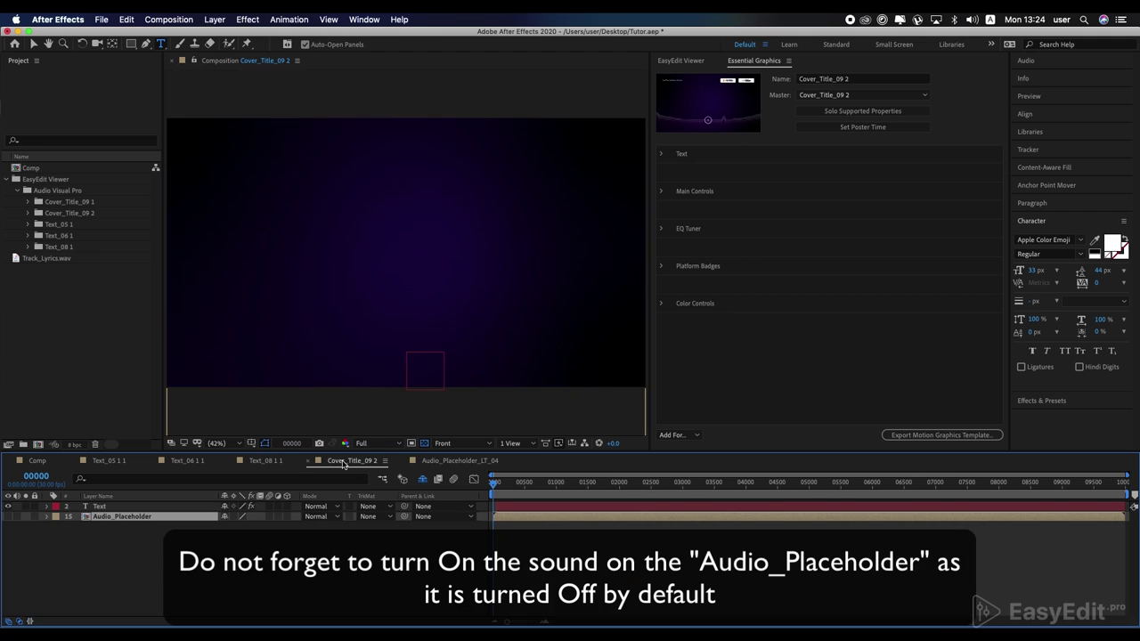
pyautogui.click(16, 516)
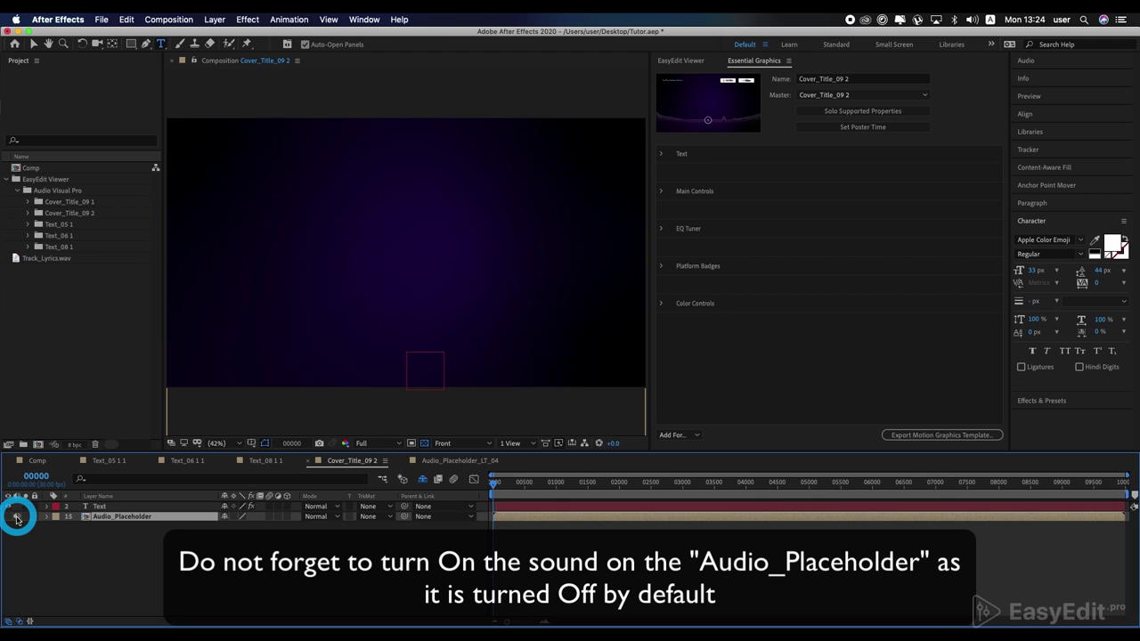
pyautogui.click(38, 460)
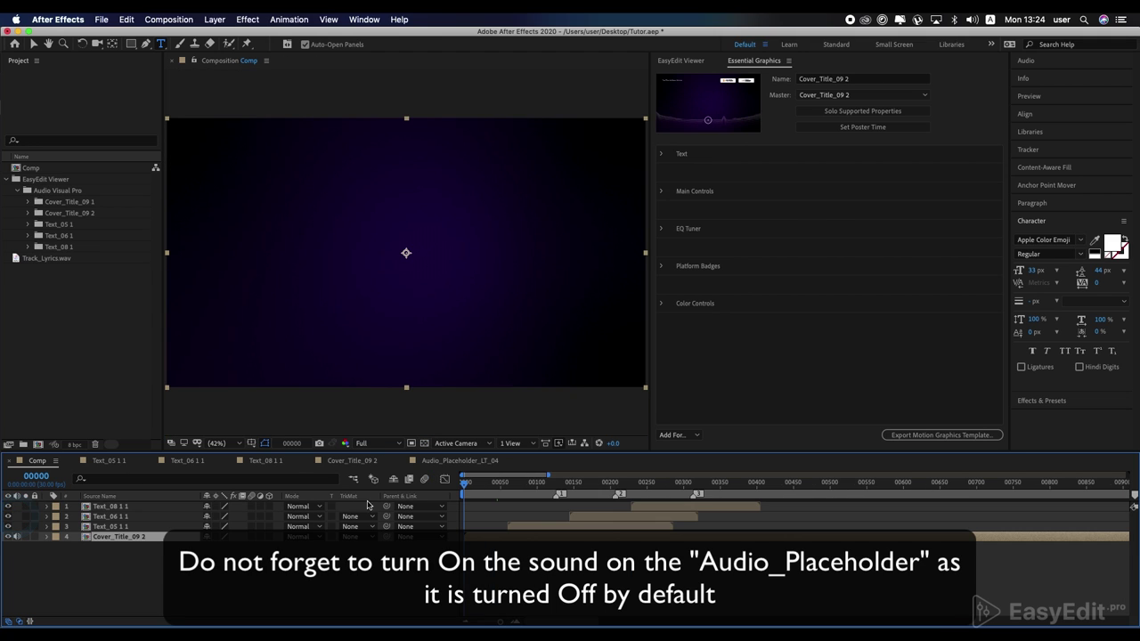
pyautogui.press('space')
# Step: At frame 131, change the cover's header Text field to Avocado • Sound
pyautogui.moveTo(472, 485); pyautogui.dragTo(559, 489)
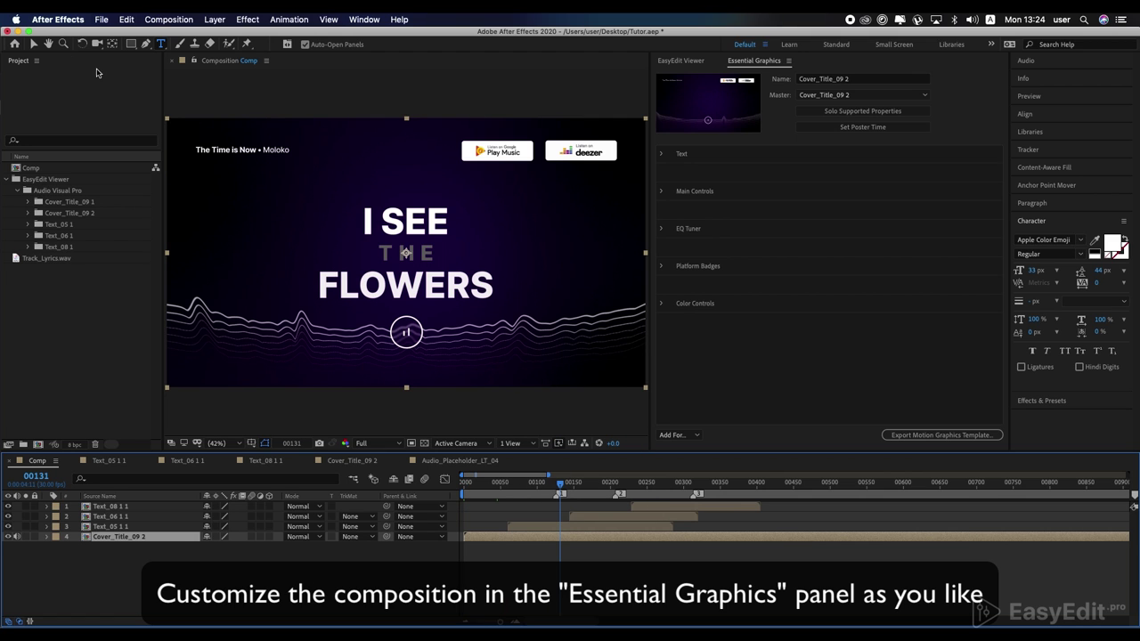
pyautogui.press('v')
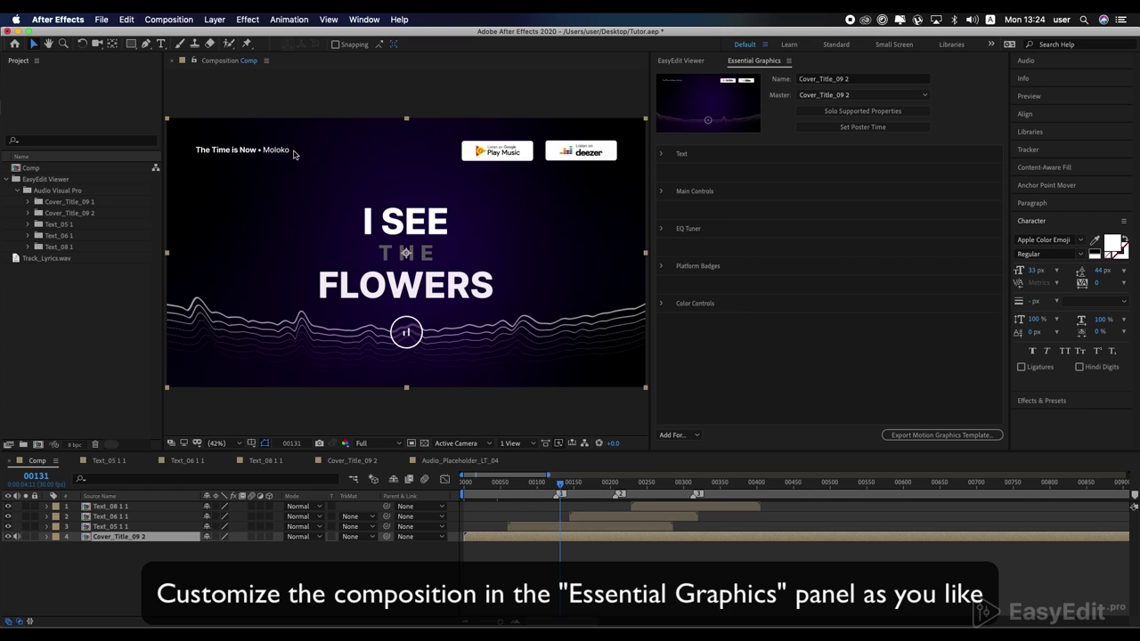
pyautogui.click(663, 156)
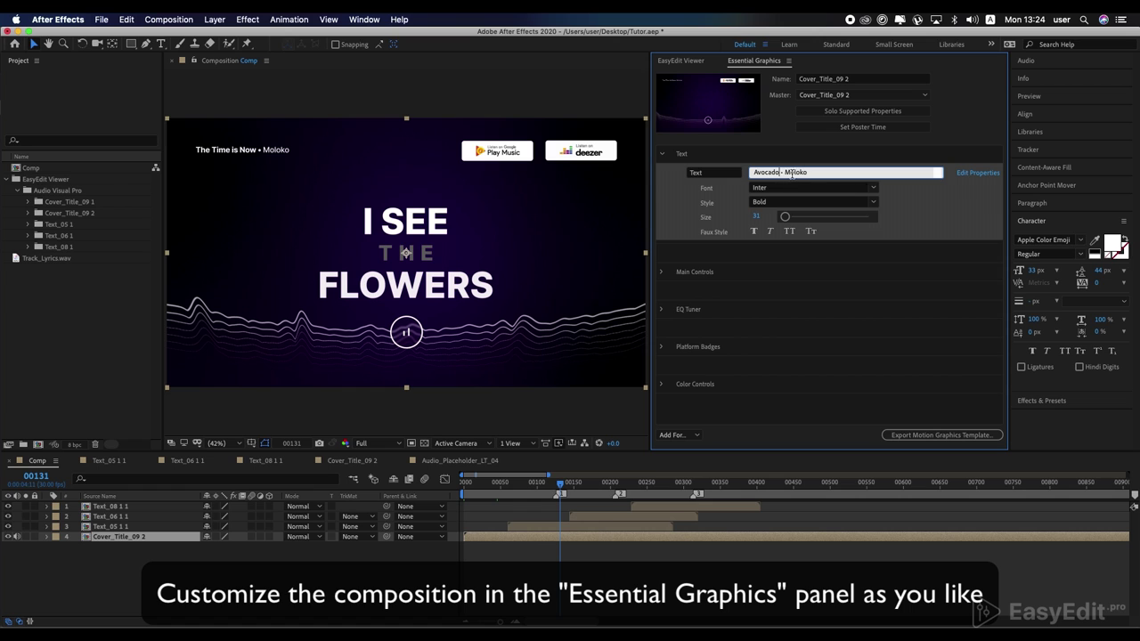
pyautogui.click(814, 254)
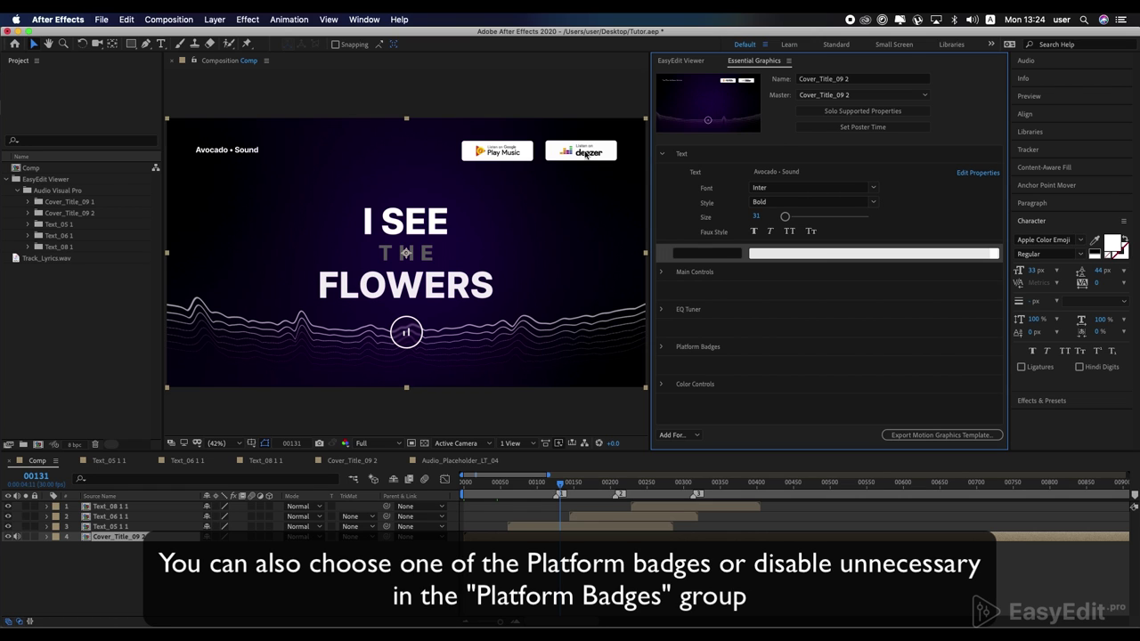
# Step: Set Badge 01 to 14 (SoundCloud) and Badge 02 to 2 (Apple Music)
pyautogui.click(662, 347)
pyautogui.scroll(-2, 669, 348)
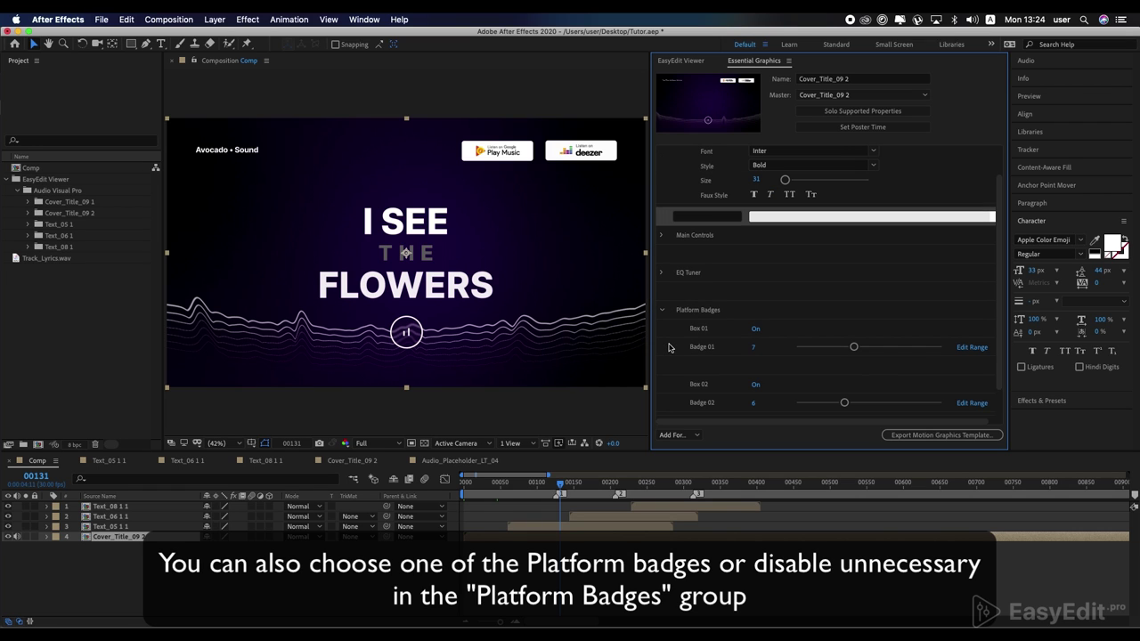
pyautogui.moveTo(853, 346); pyautogui.dragTo(892, 347)
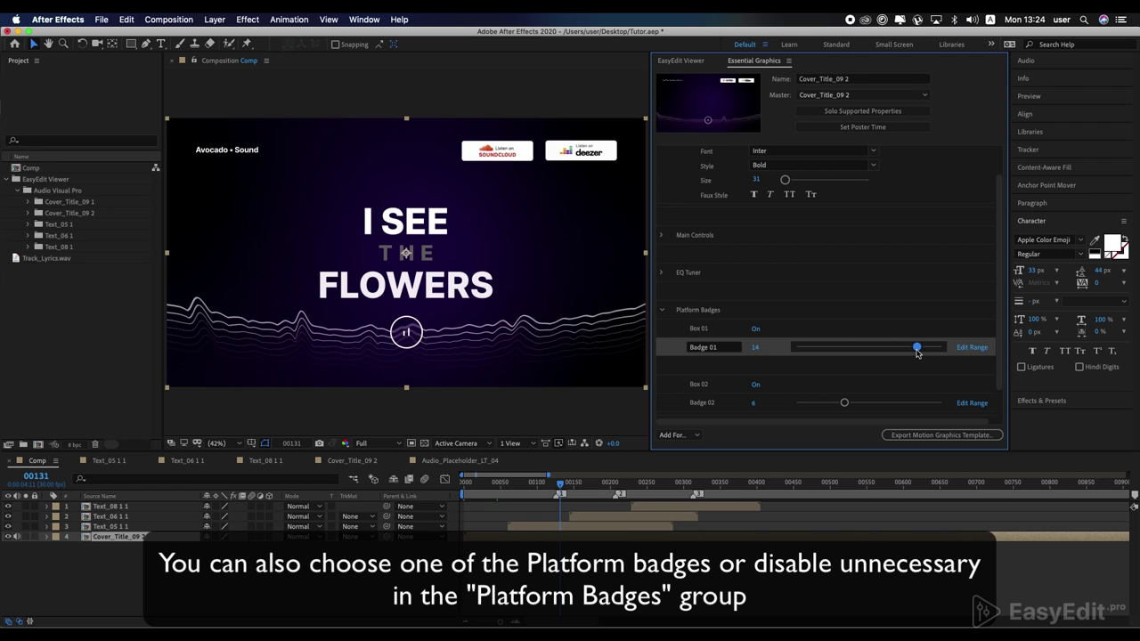
pyautogui.moveTo(886, 403); pyautogui.dragTo(880, 408)
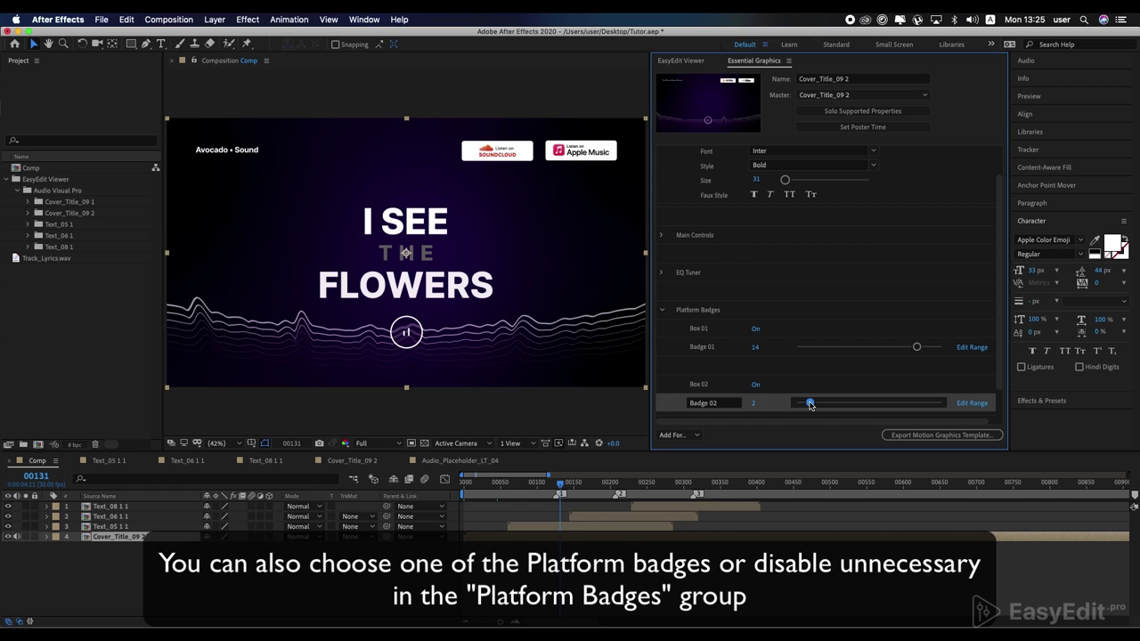
# Step: Drag the cover's EQ Tuner amplitude slider, leaving the value at 0
pyautogui.click(662, 275)
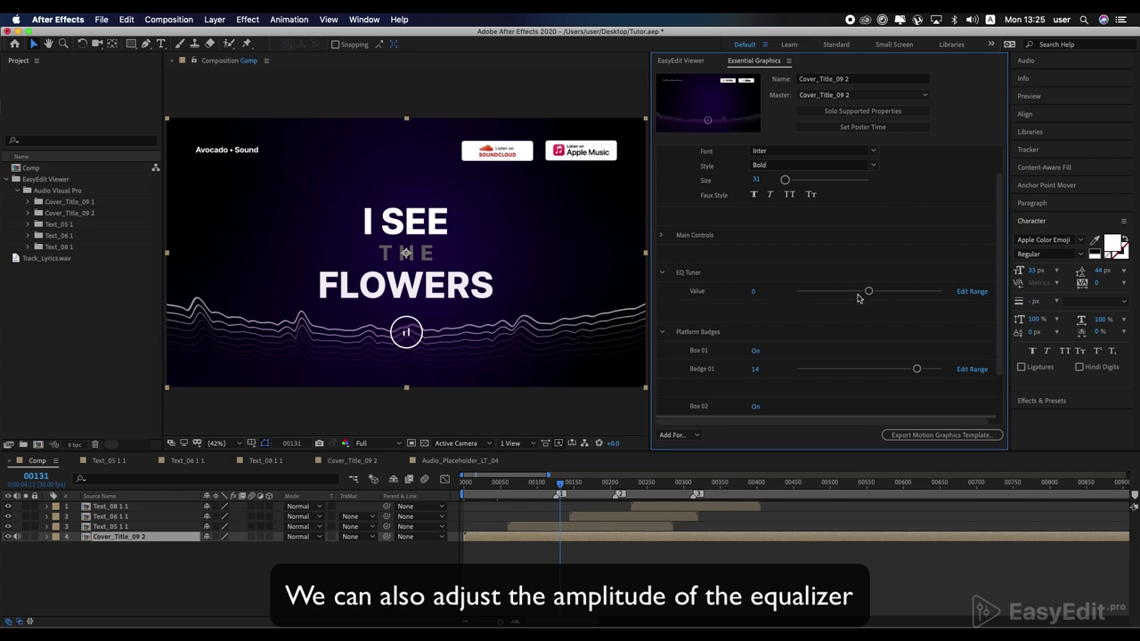
pyautogui.moveTo(869, 292); pyautogui.dragTo(905, 294)
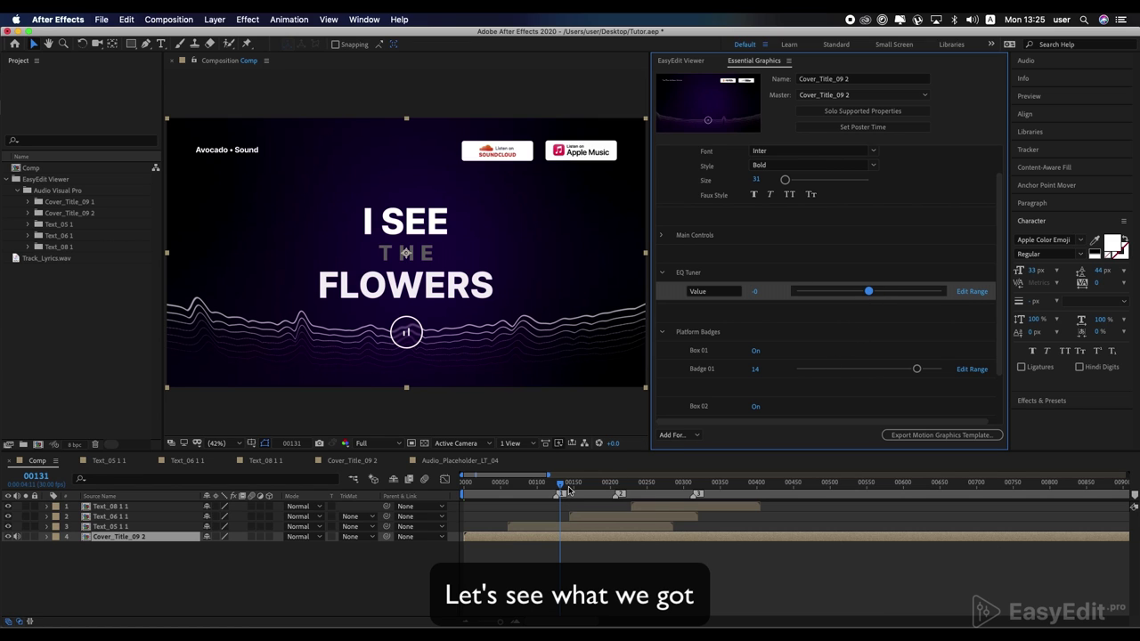
pyautogui.moveTo(559, 484); pyautogui.dragTo(373, 492)
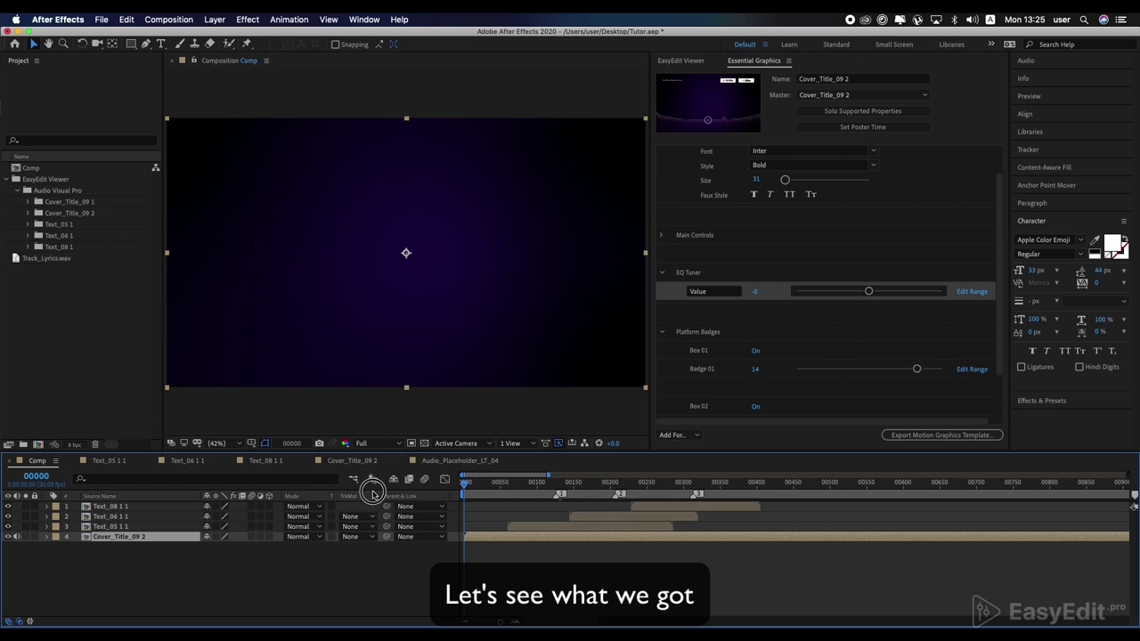
pyautogui.press('space')
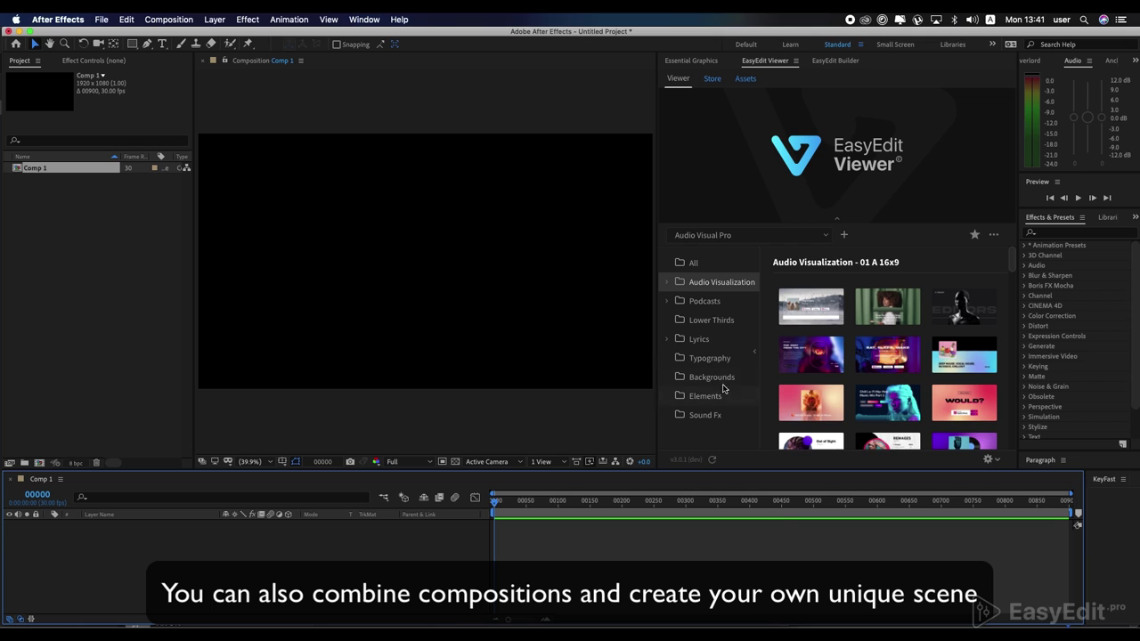
# Step: Import the Background_05 template from EasyEdit Backgrounds into Comp 1 and preview it
pyautogui.click(707, 377)
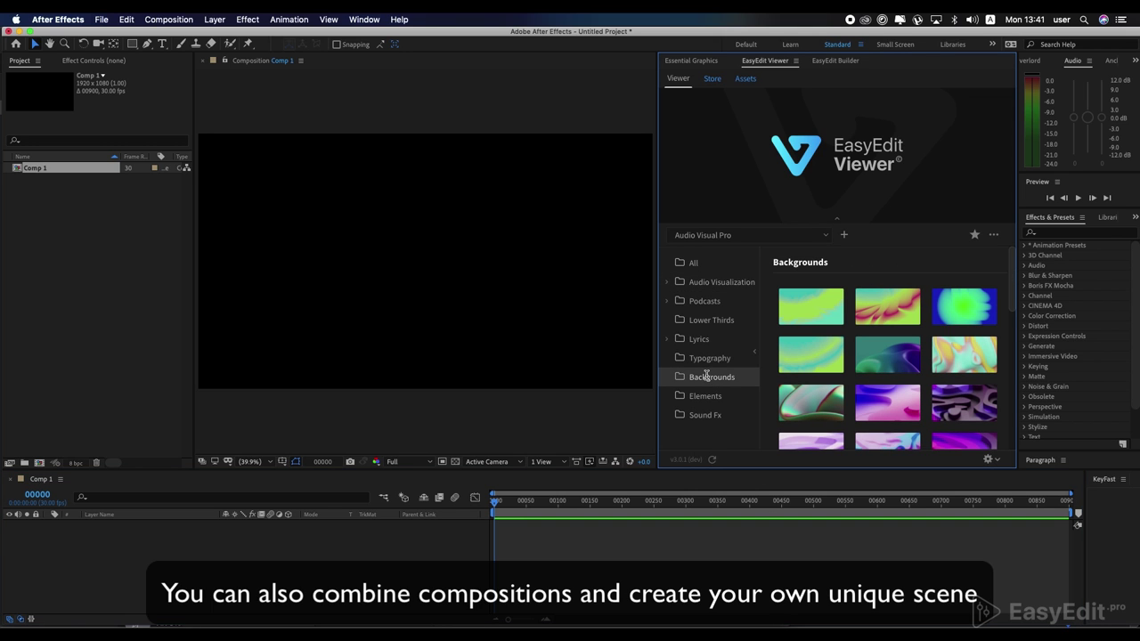
pyautogui.moveTo(805, 349)
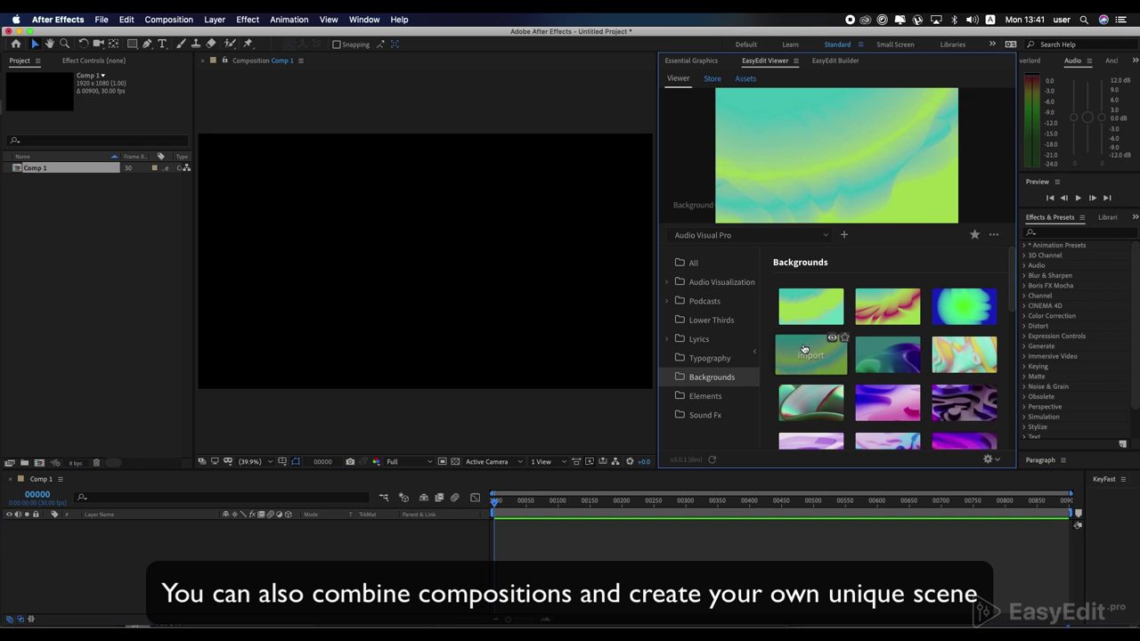
pyautogui.moveTo(877, 358)
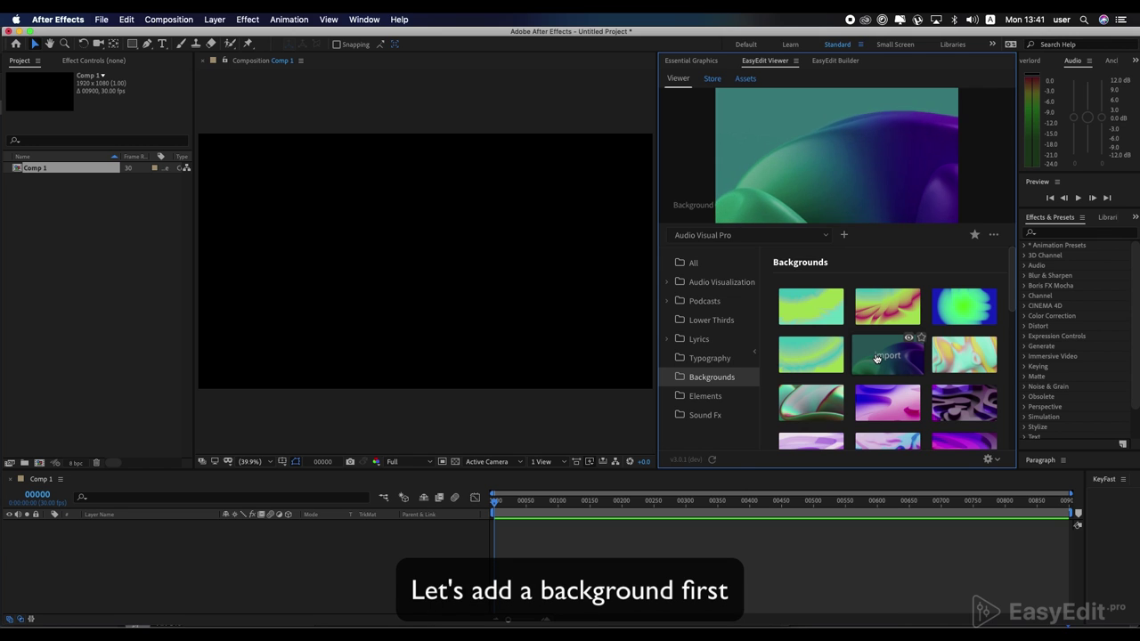
pyautogui.click(880, 356)
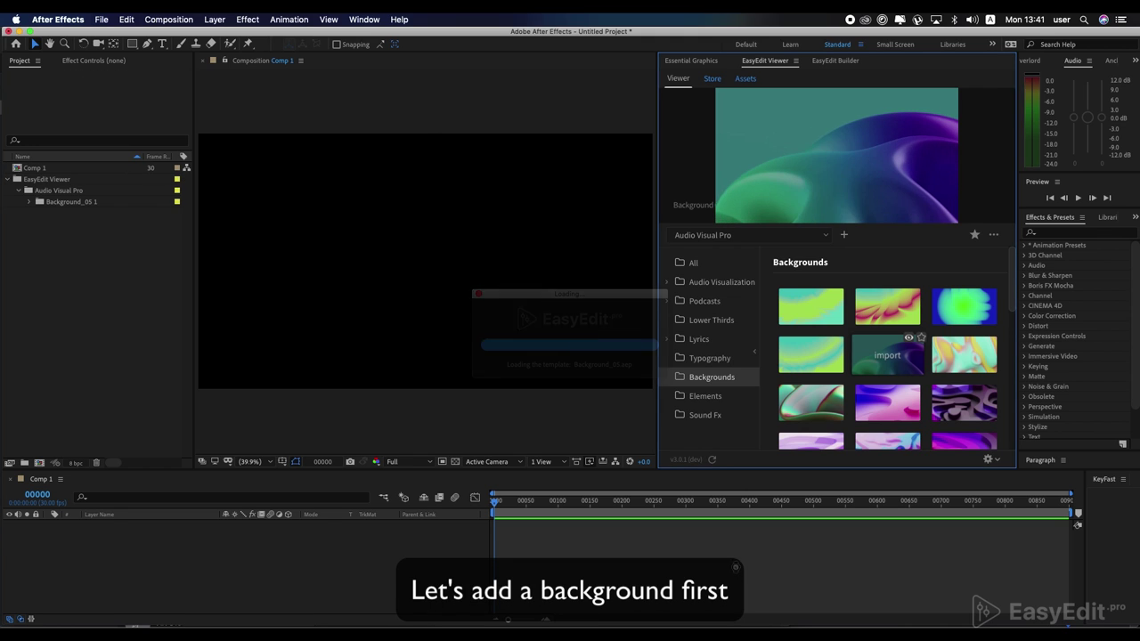
pyautogui.press('space')
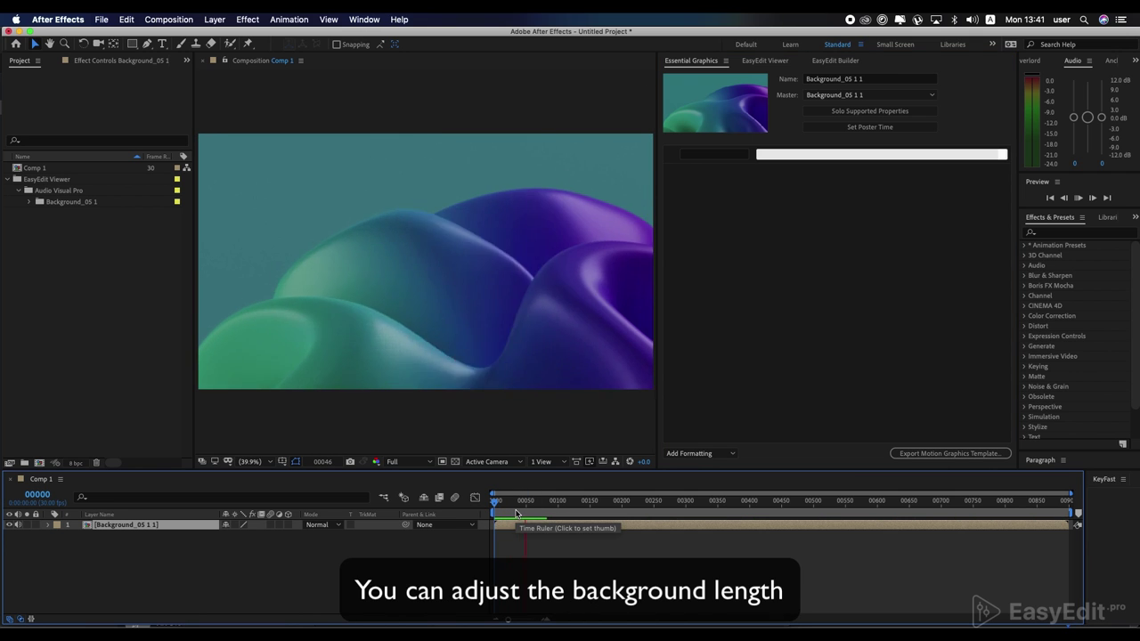
# Step: Open the Background_05 1 1 precomp, change its duration, and trim the BG_05.mp4 layer
pyautogui.press('space')
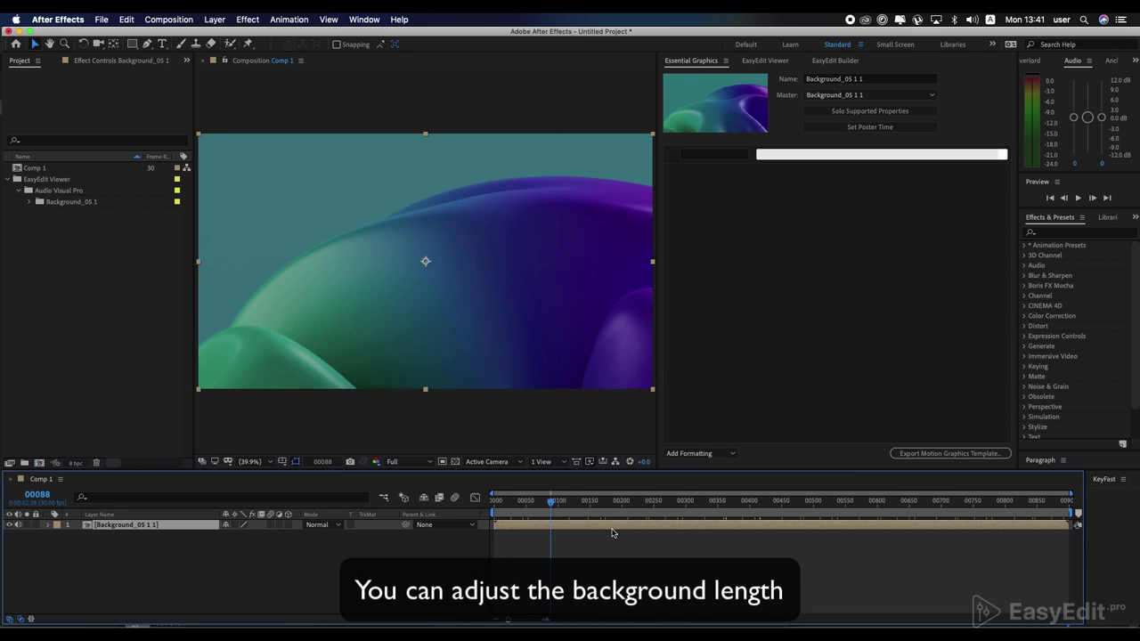
pyautogui.doubleClick(615, 527)
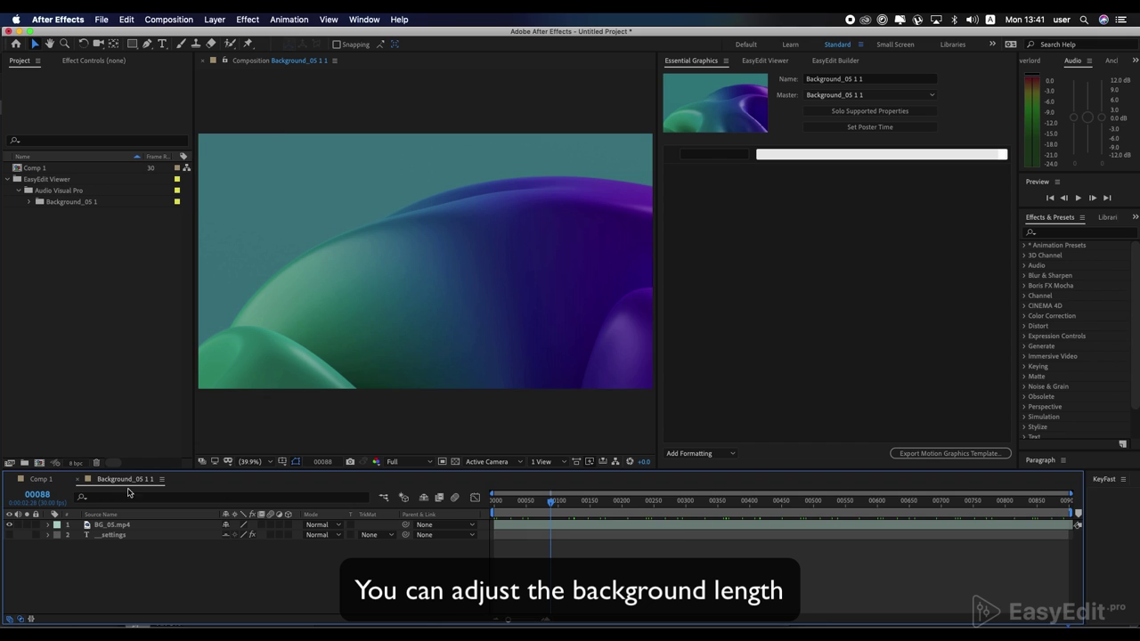
pyautogui.press('super+k')
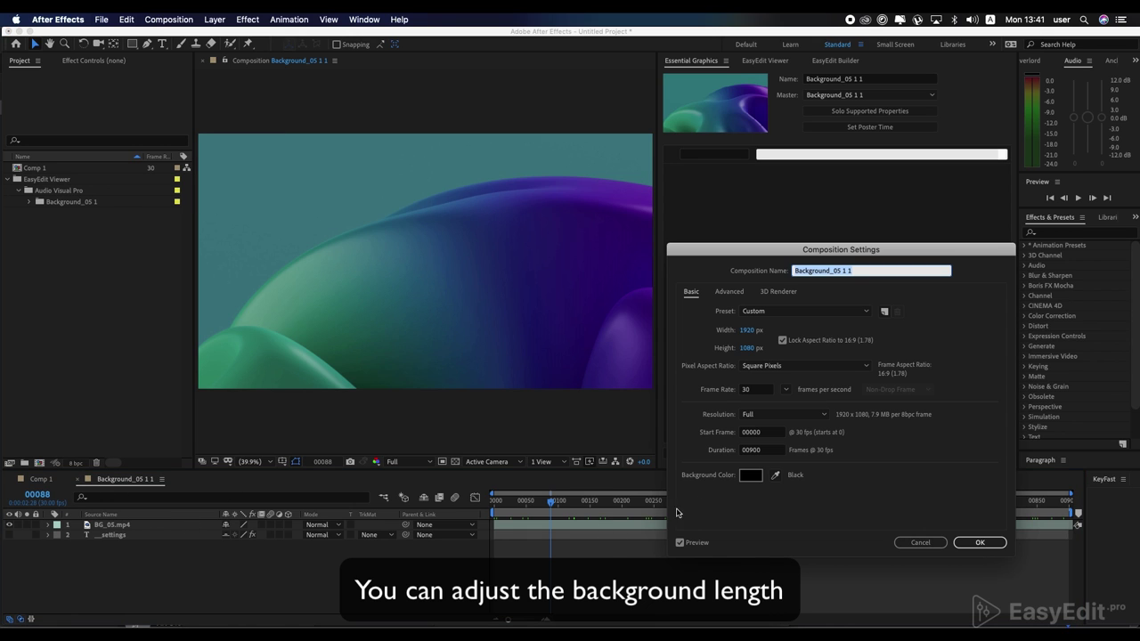
pyautogui.click(753, 451)
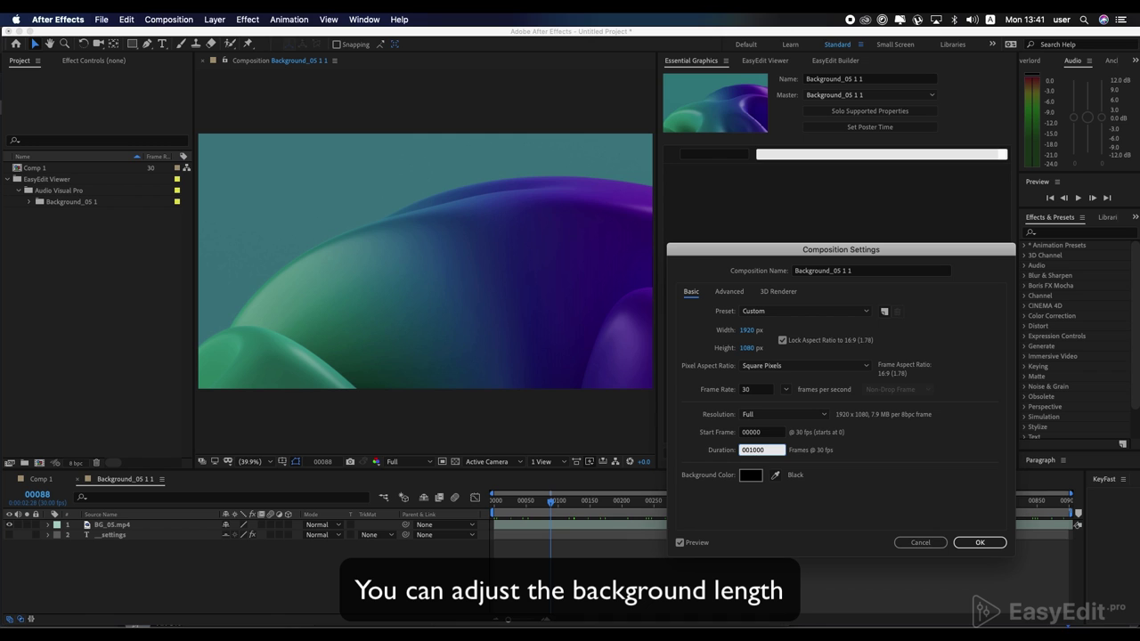
pyautogui.press('Return')
pyautogui.click(1047, 527)
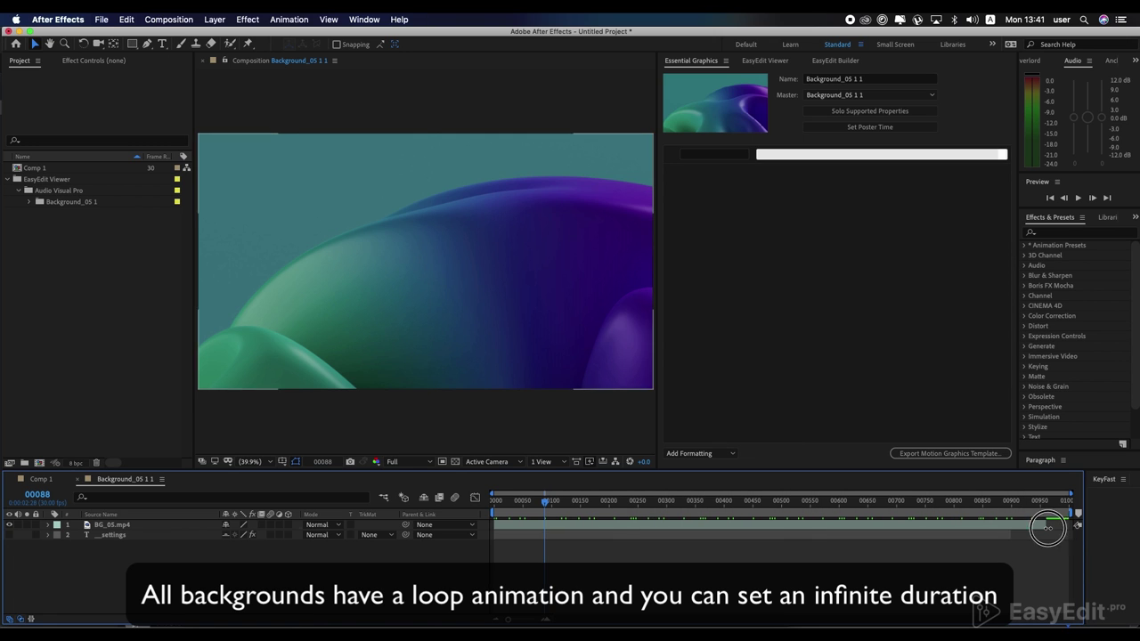
pyautogui.moveTo(1048, 527); pyautogui.dragTo(866, 543)
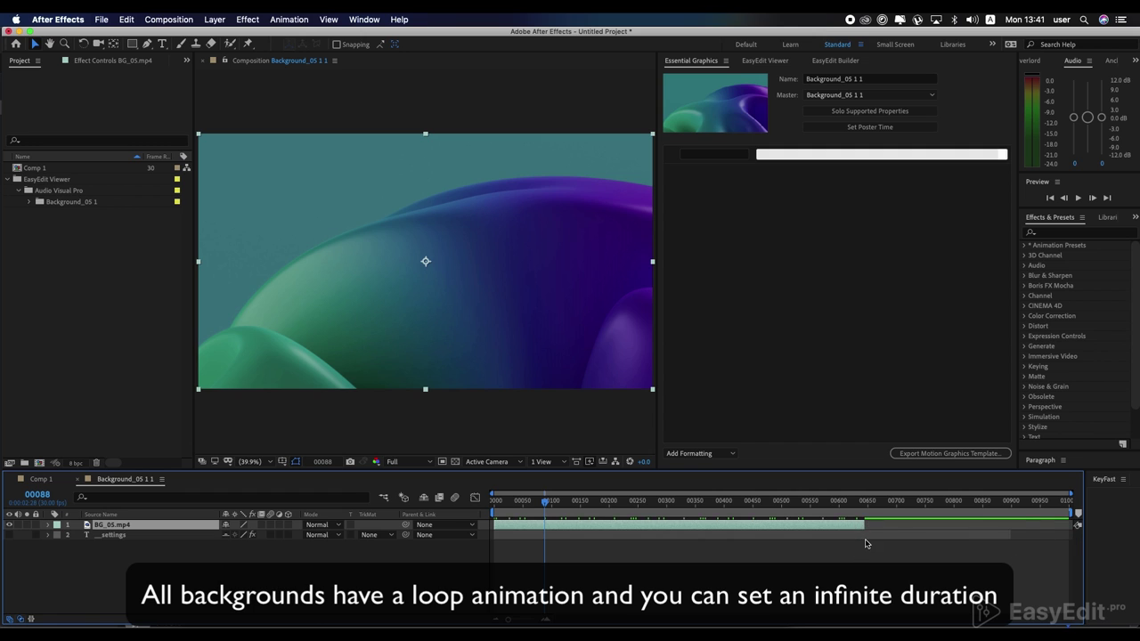
# Step: Set the precomp duration to 07500 frames and extend BG_05.mp4 toward the comp end
pyautogui.press('super+k')
pyautogui.click(751, 451)
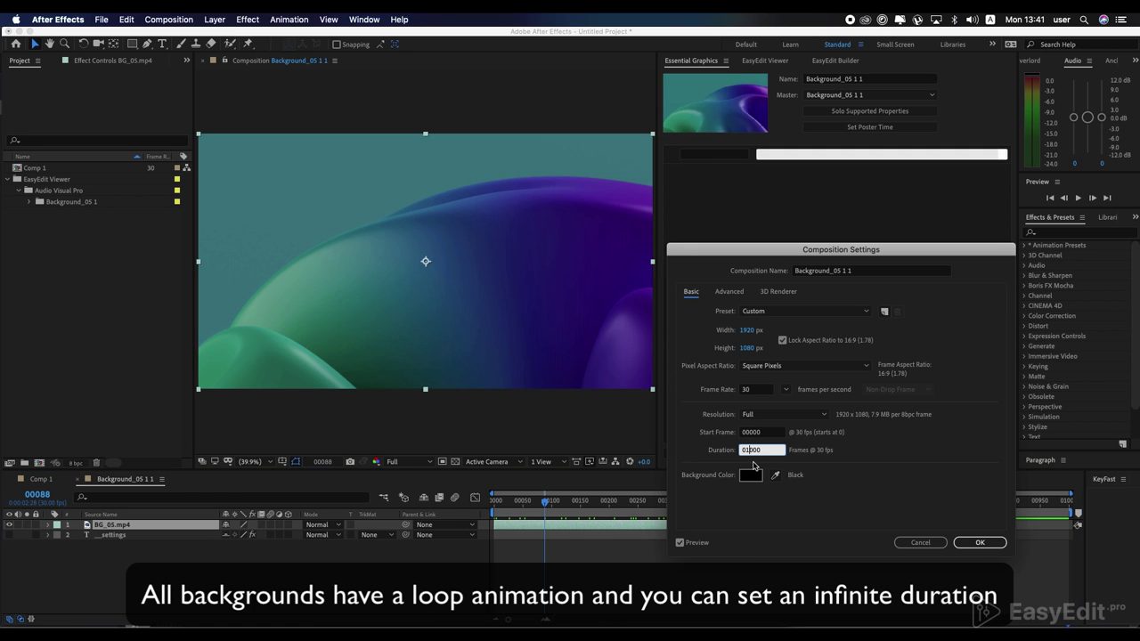
pyautogui.write('07500')
pyautogui.press('Return')
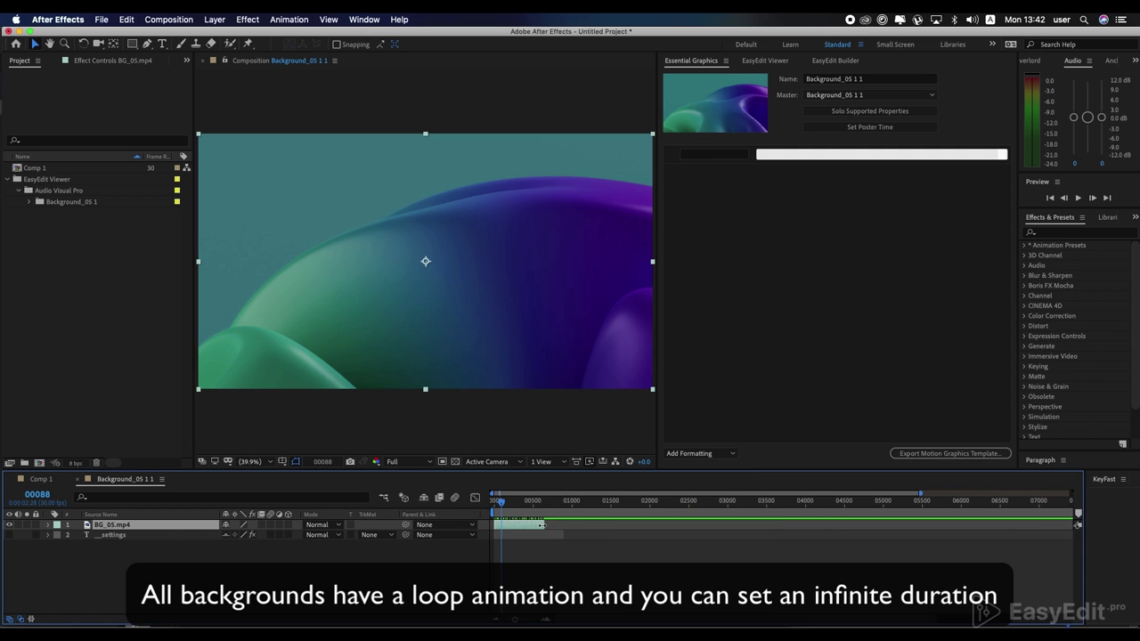
pyautogui.moveTo(542, 525); pyautogui.dragTo(975, 525)
pyautogui.click(685, 504)
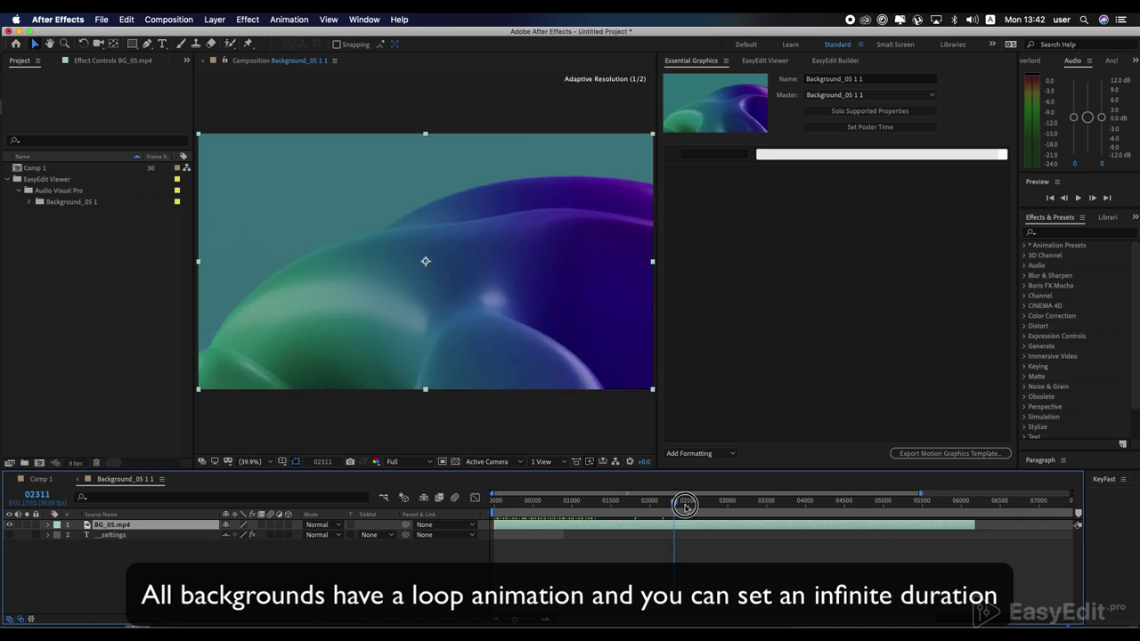
pyautogui.moveTo(685, 504); pyautogui.dragTo(849, 504)
pyautogui.moveTo(975, 525); pyautogui.dragTo(1051, 524)
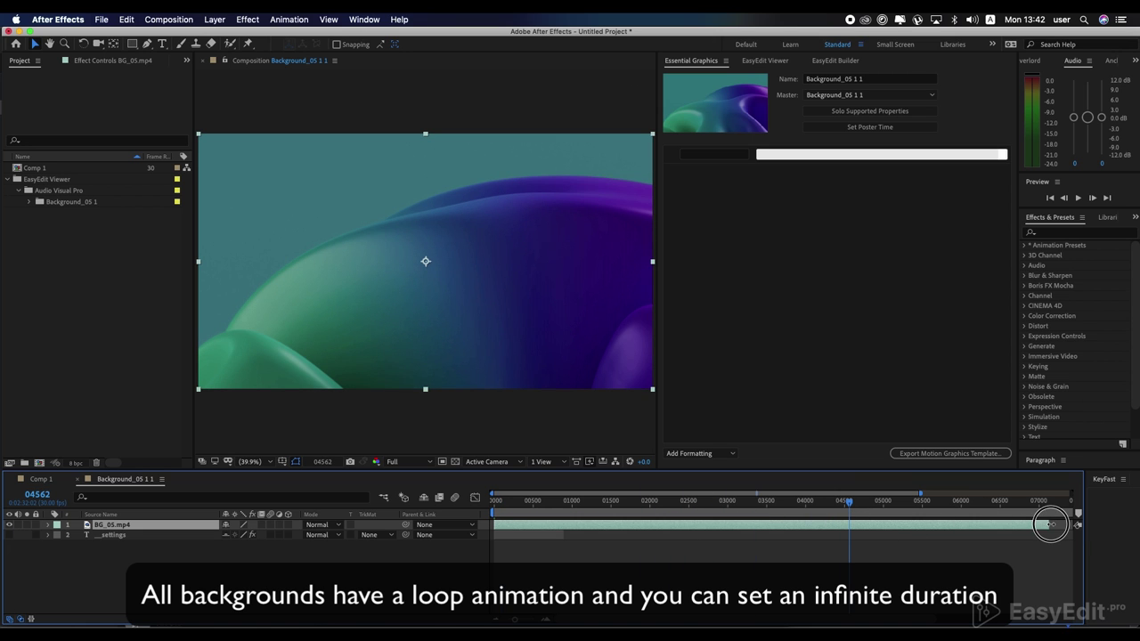
pyautogui.moveTo(929, 512); pyautogui.dragTo(905, 513)
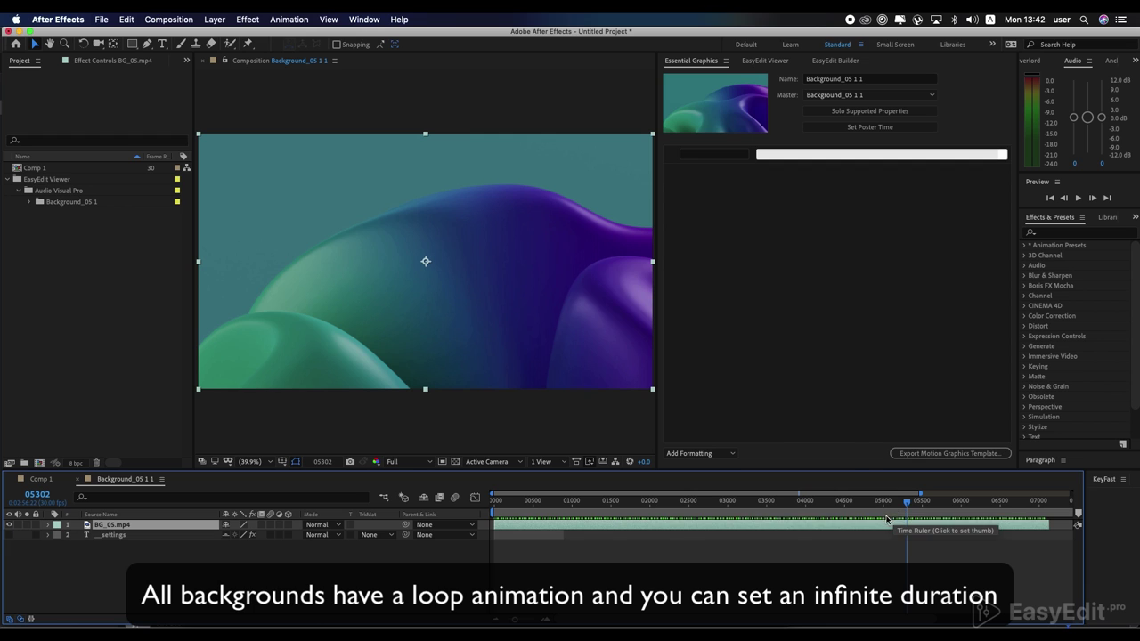
# Step: Set the precomp duration to 1000 frames and return to Comp 1
pyautogui.press('super+k')
pyautogui.click(758, 450)
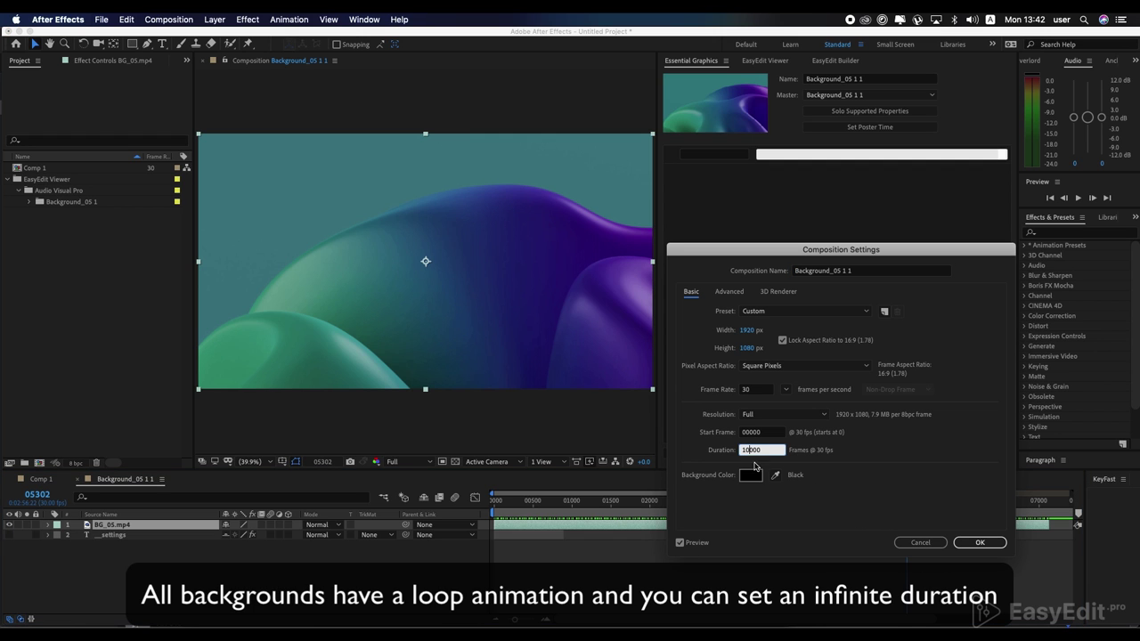
pyautogui.press('Return')
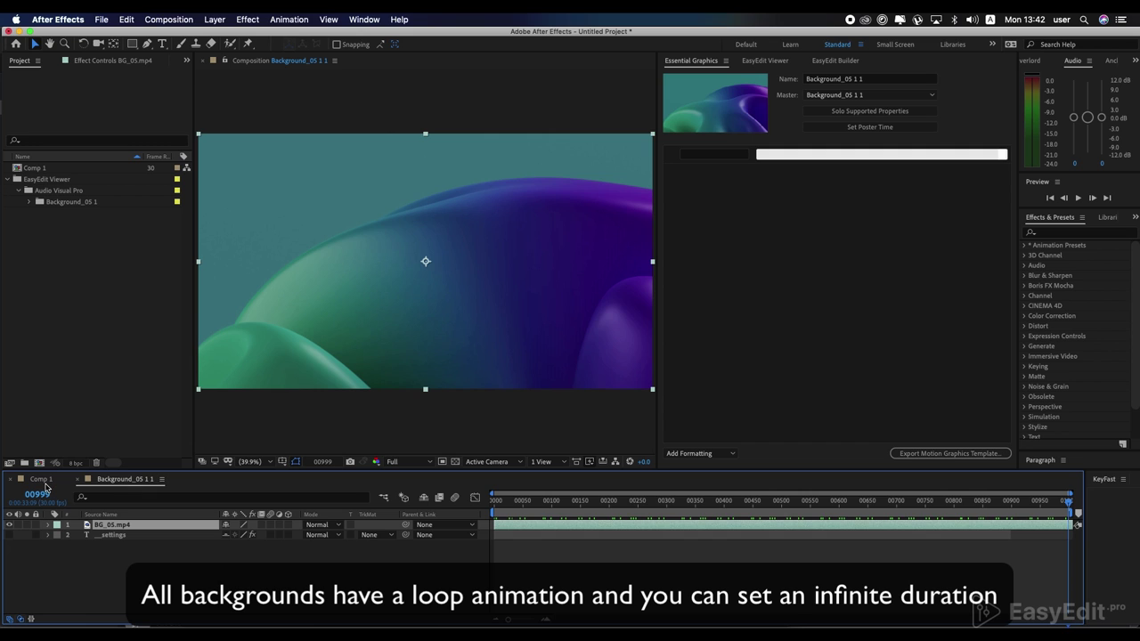
pyautogui.click(41, 479)
pyautogui.click(766, 61)
# Step: Import the Typography_06 'LIFE ADVICE WILL CHANGE YOUR FUTURE' title and preview its animation
pyautogui.click(706, 359)
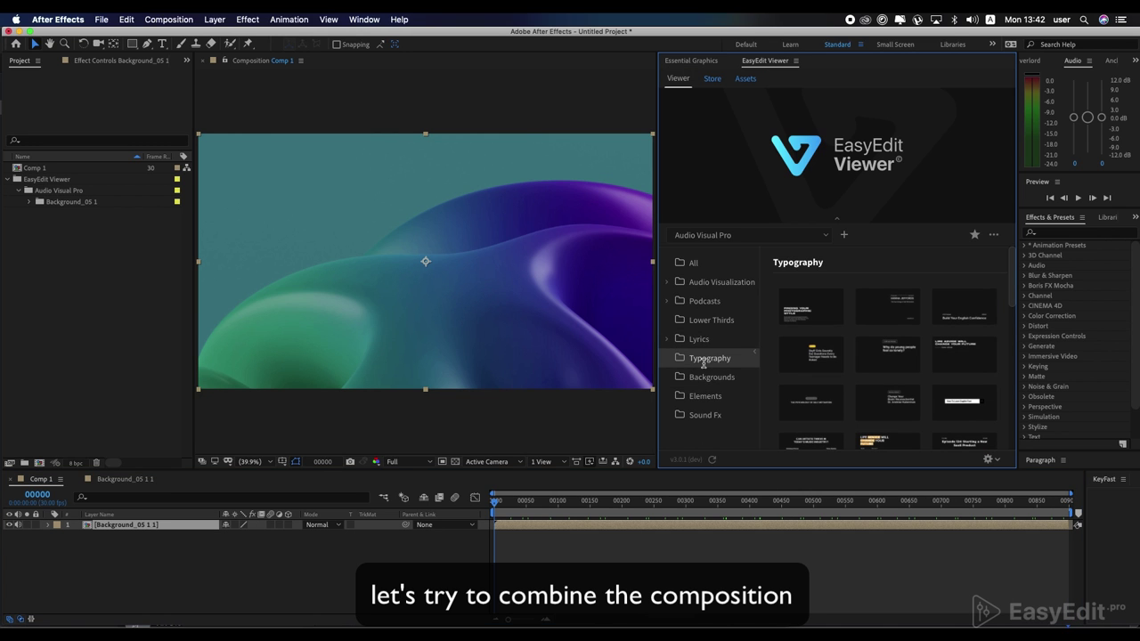
pyautogui.click(966, 360)
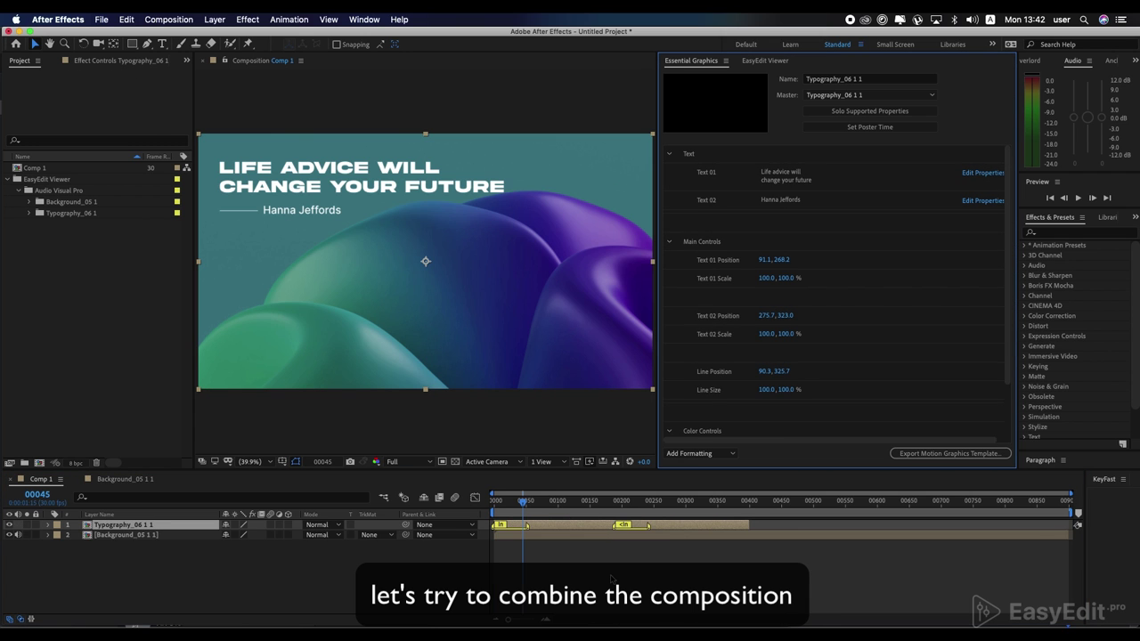
pyautogui.moveTo(524, 499); pyautogui.dragTo(488, 517)
pyautogui.press('space')
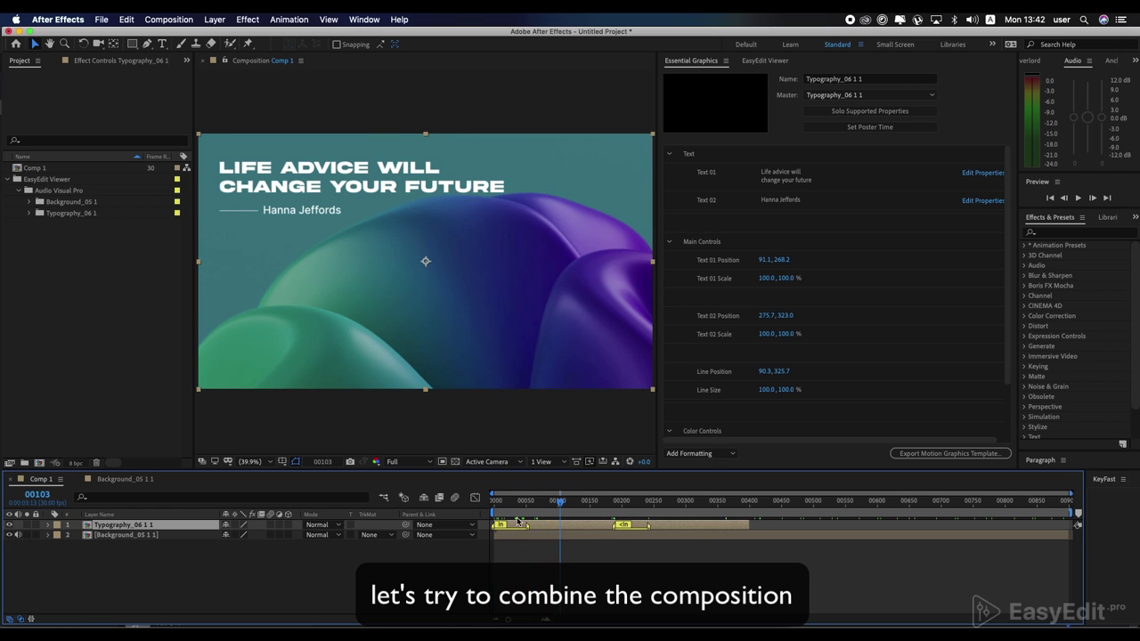
pyautogui.click(766, 60)
# Step: Import the Element_36 Apple Music badge from EasyEdit Elements into Comp 1
pyautogui.click(706, 395)
pyautogui.moveTo(802, 366)
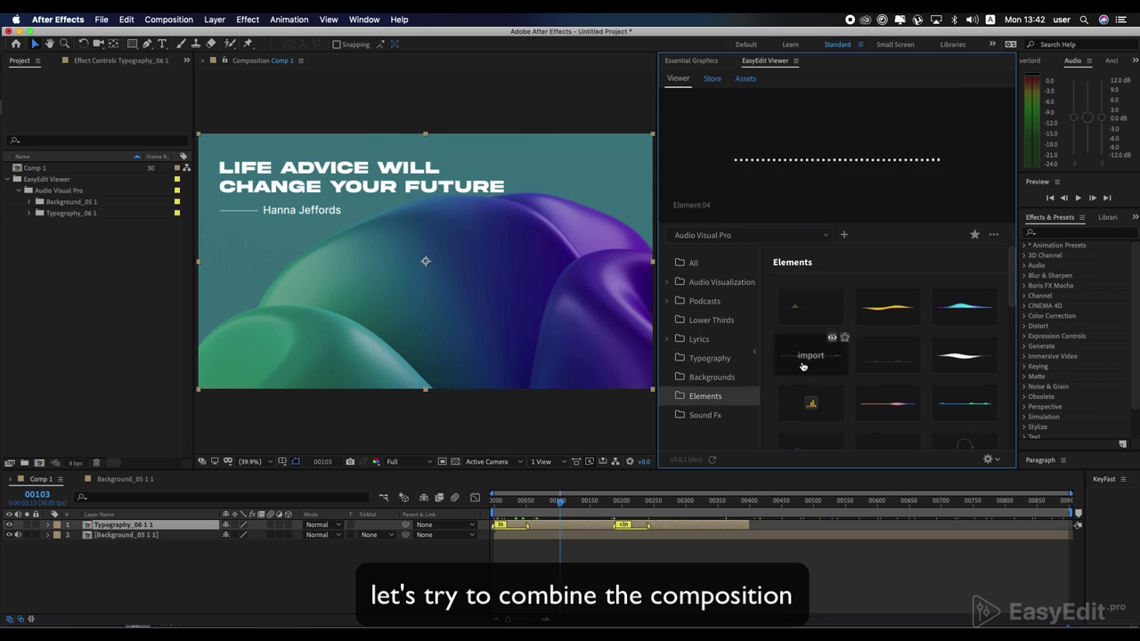
pyautogui.scroll(-5, 873, 401)
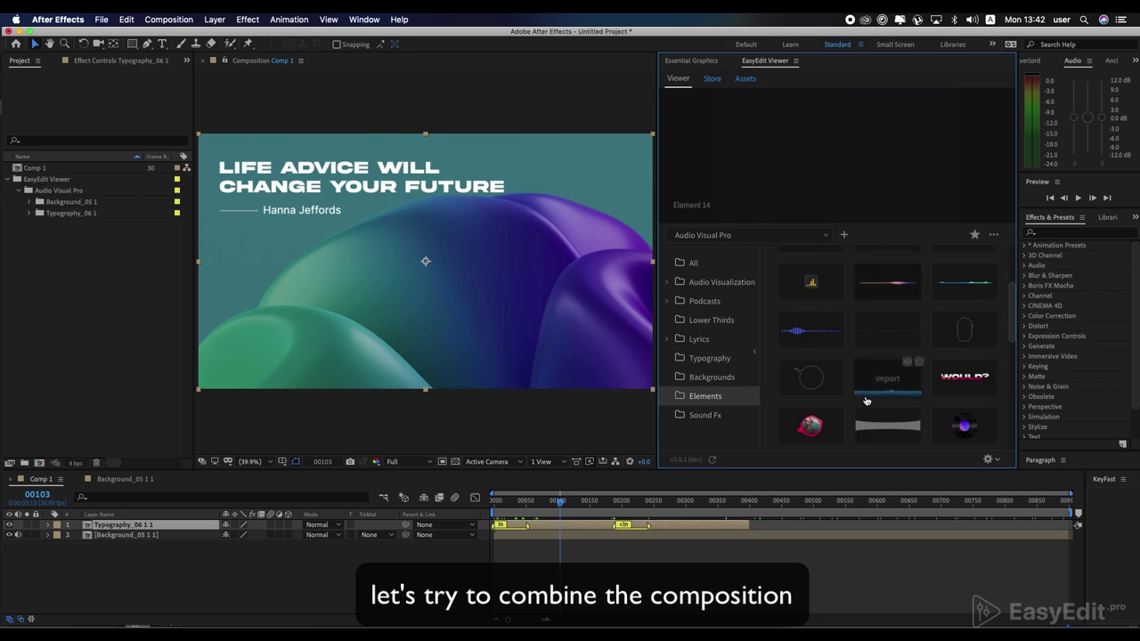
pyautogui.scroll(-3, 865, 400)
pyautogui.moveTo(949, 373)
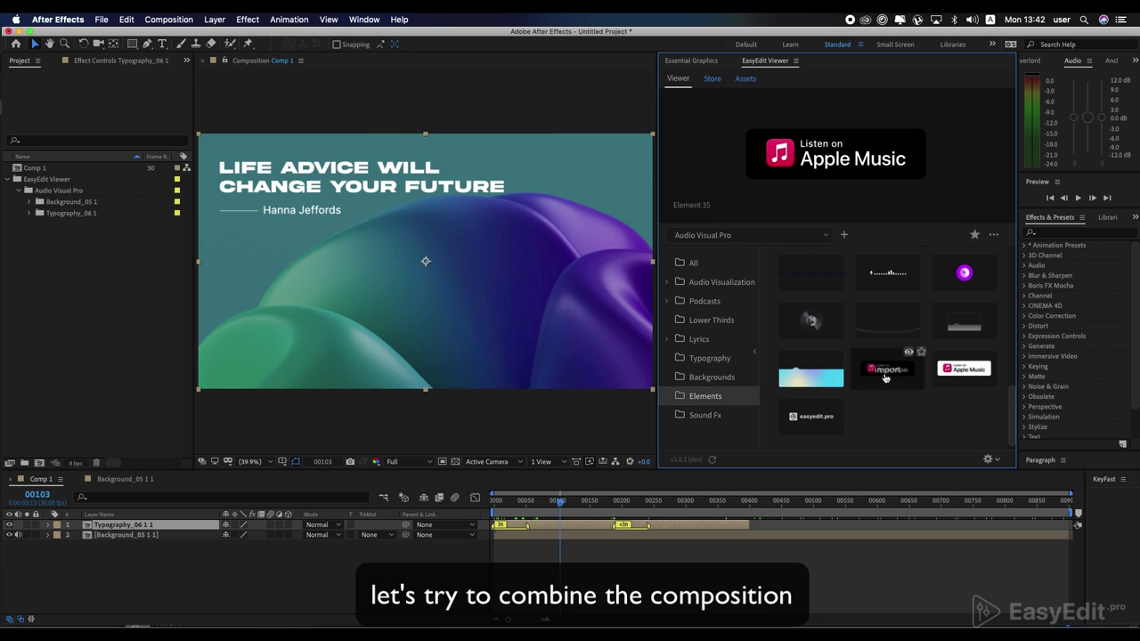
pyautogui.doubleClick(949, 373)
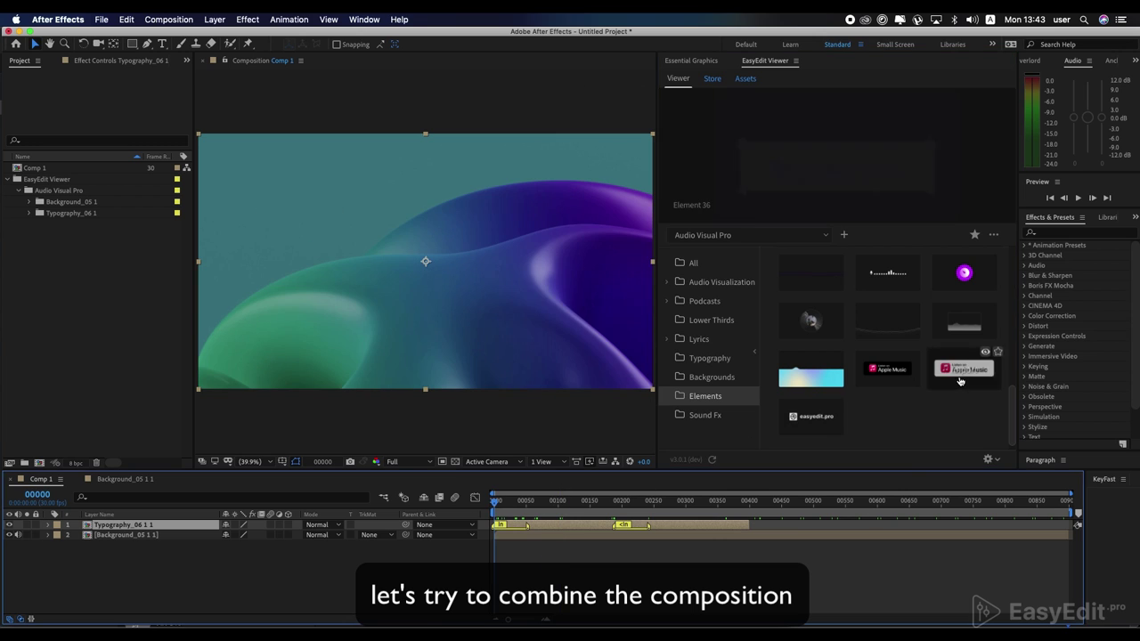
# Step: Move the Apple Music badge to position 1664, 931 in the lower-right corner
pyautogui.moveTo(552, 505)
pyautogui.mouseDown()
pyautogui.moveTo(644, 507)
pyautogui.moveTo(588, 508)
pyautogui.moveTo(733, 534)
pyautogui.mouseUp()
pyautogui.click(641, 500)
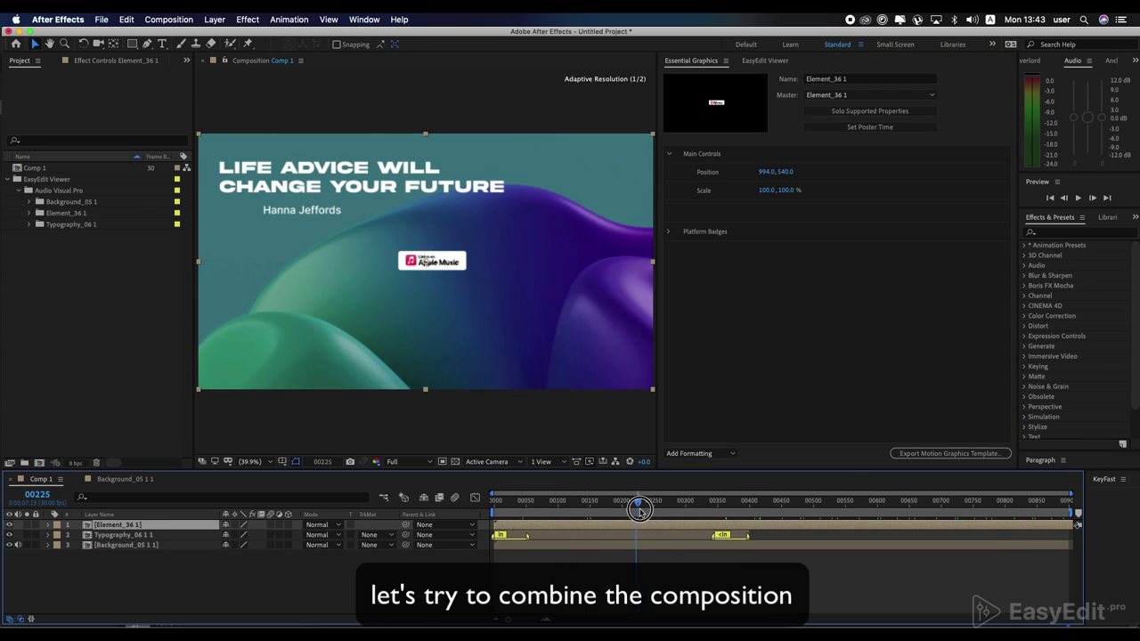
pyautogui.moveTo(768, 172); pyautogui.dragTo(860, 170)
pyautogui.moveTo(763, 173); pyautogui.dragTo(748, 174)
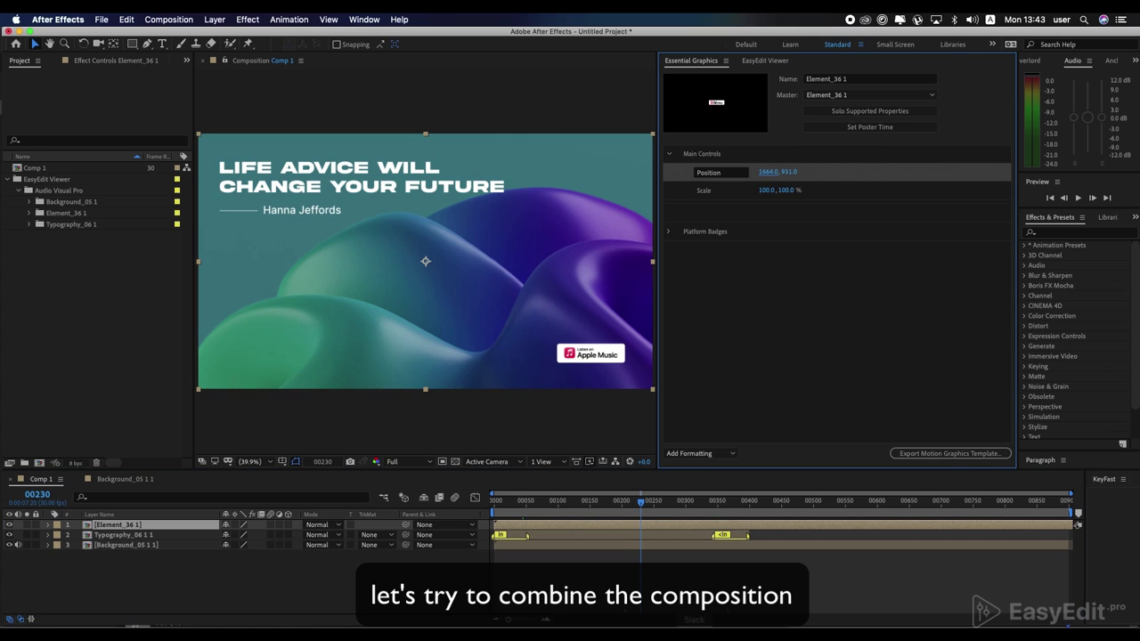
pyautogui.click(768, 61)
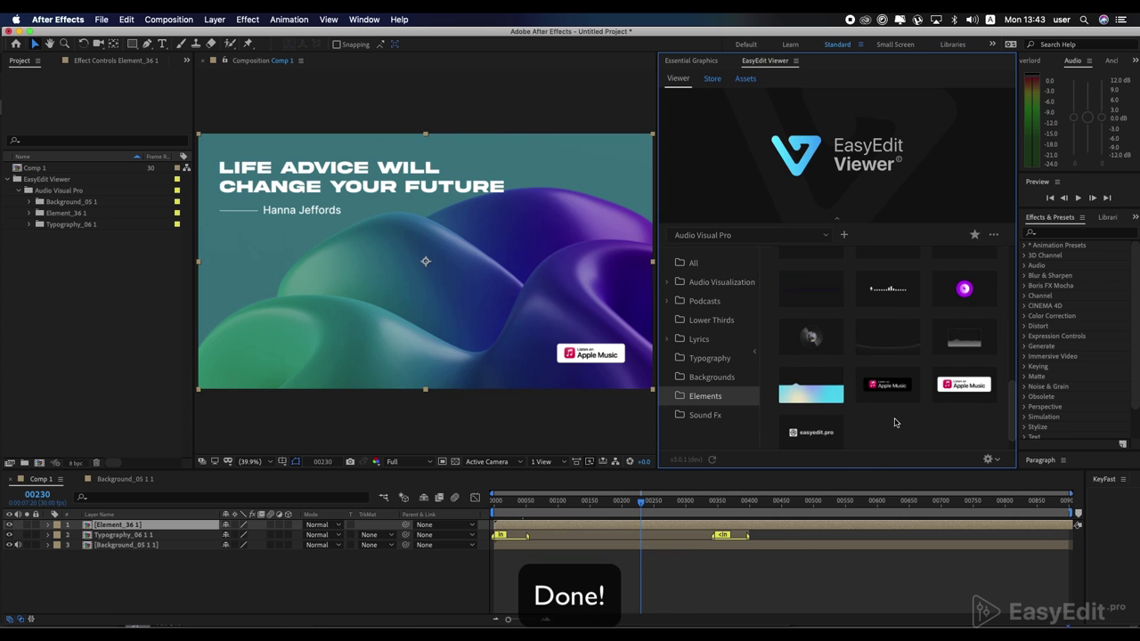
pyautogui.scroll(2, 896, 434)
pyautogui.moveTo(889, 324)
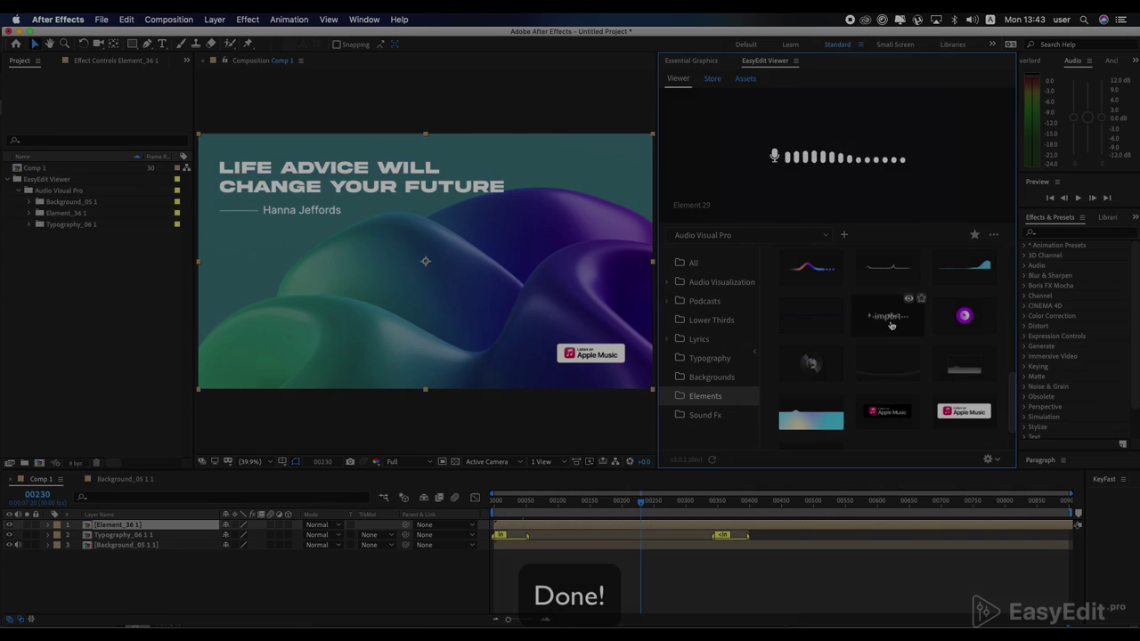